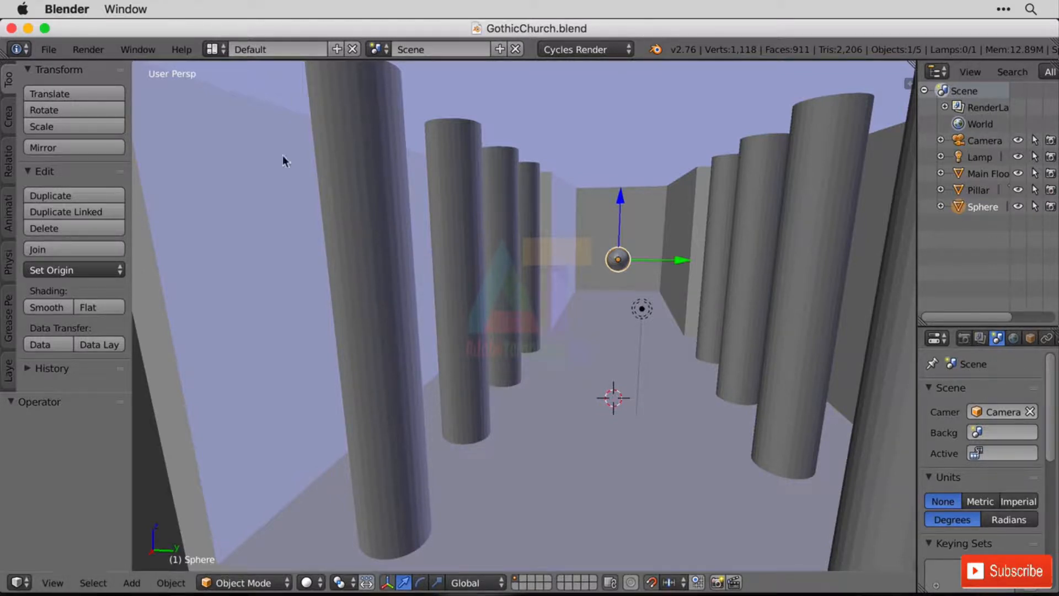
Start a new scene by reloading the start-up file.
click(49, 50)
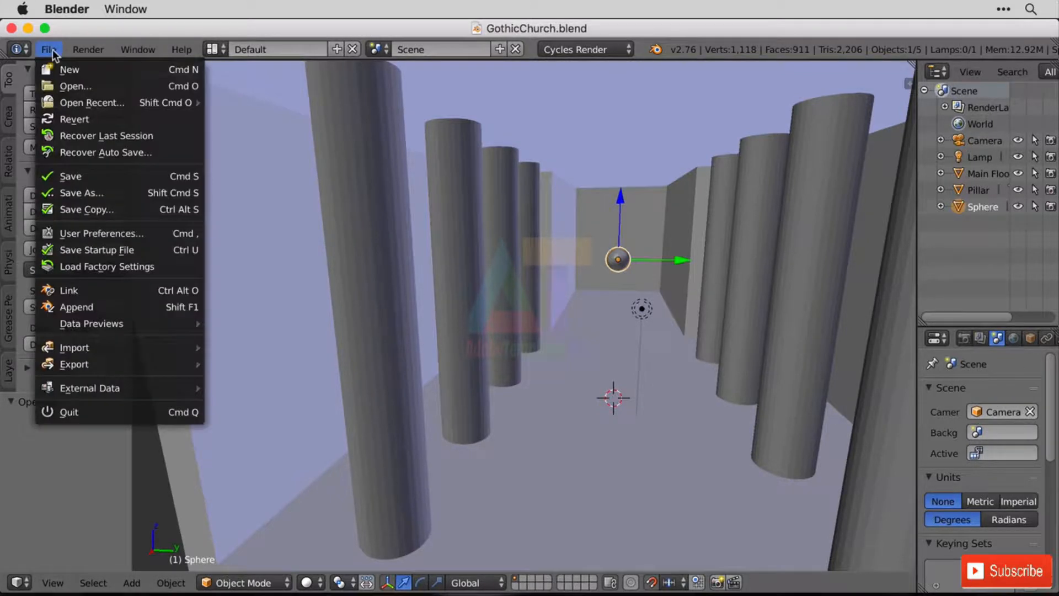
click(70, 68)
click(49, 49)
click(72, 70)
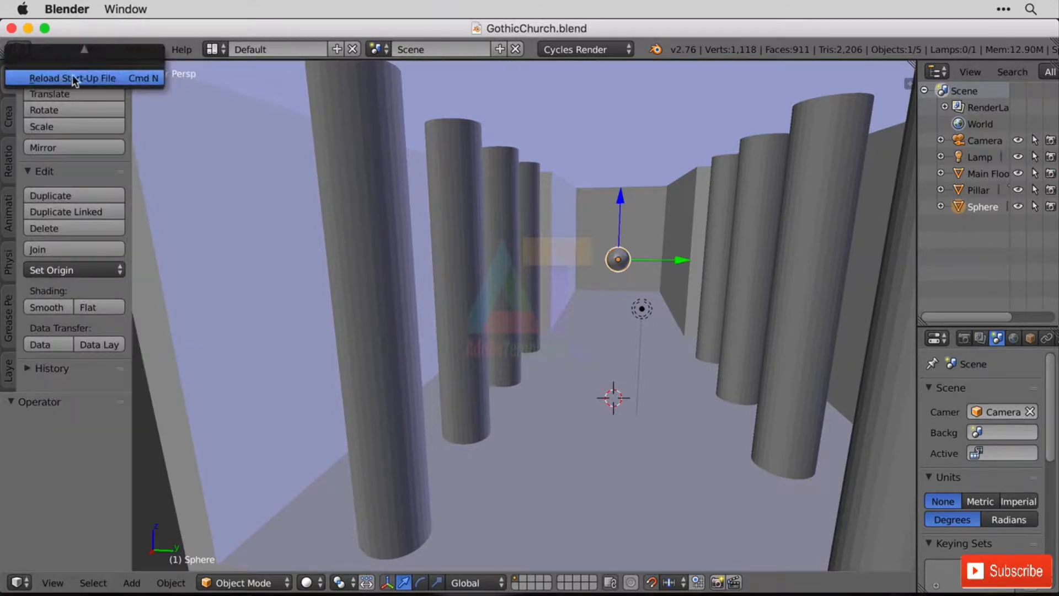
click(73, 79)
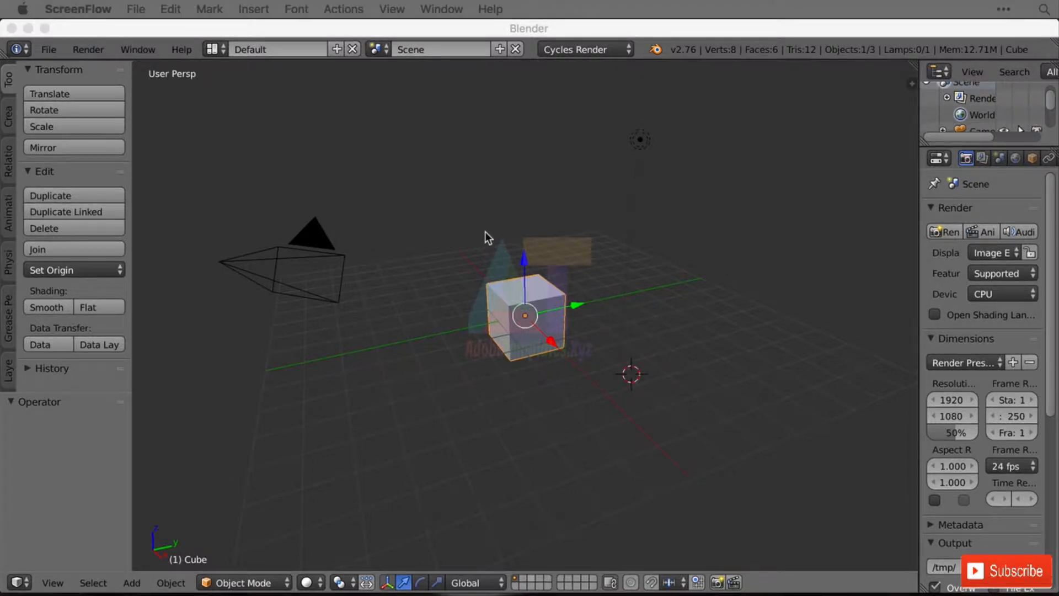
Scale the default cube uniformly by a factor of about -7.6 so it encloses the camera.
key(s)
click(524, 335)
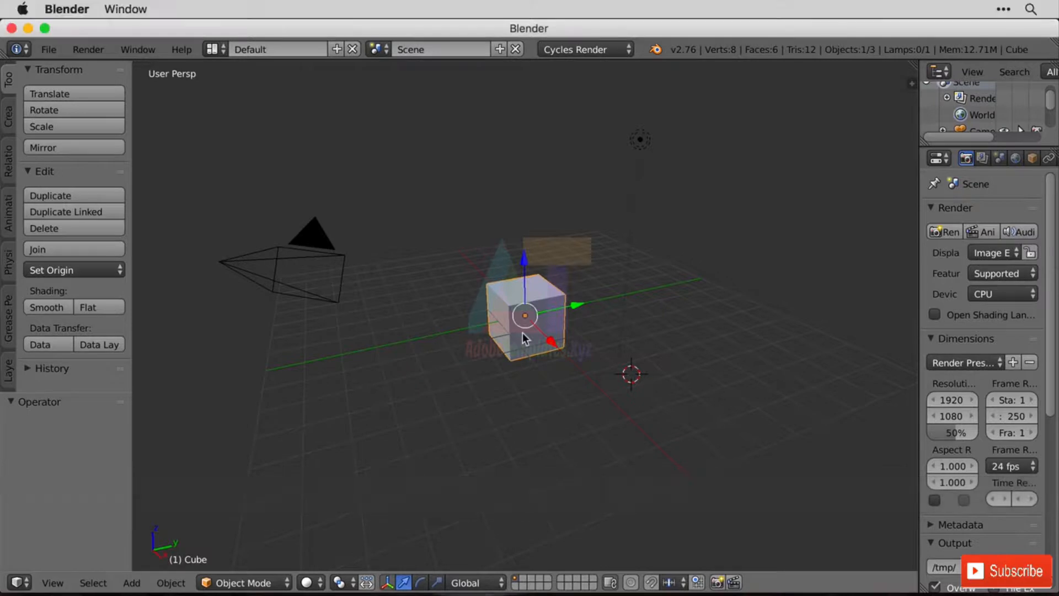
key(s)
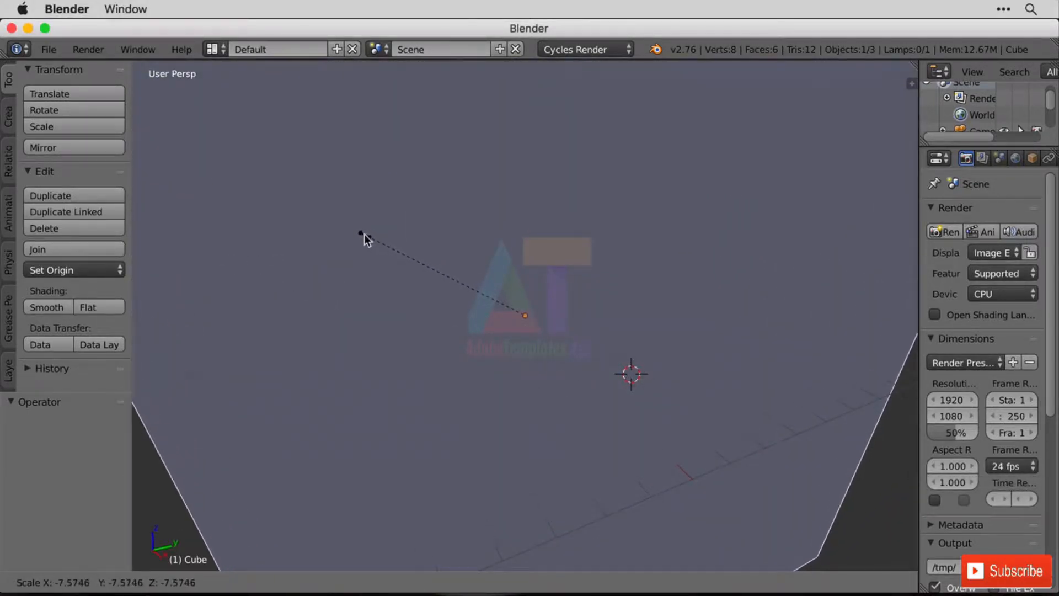
click(364, 234)
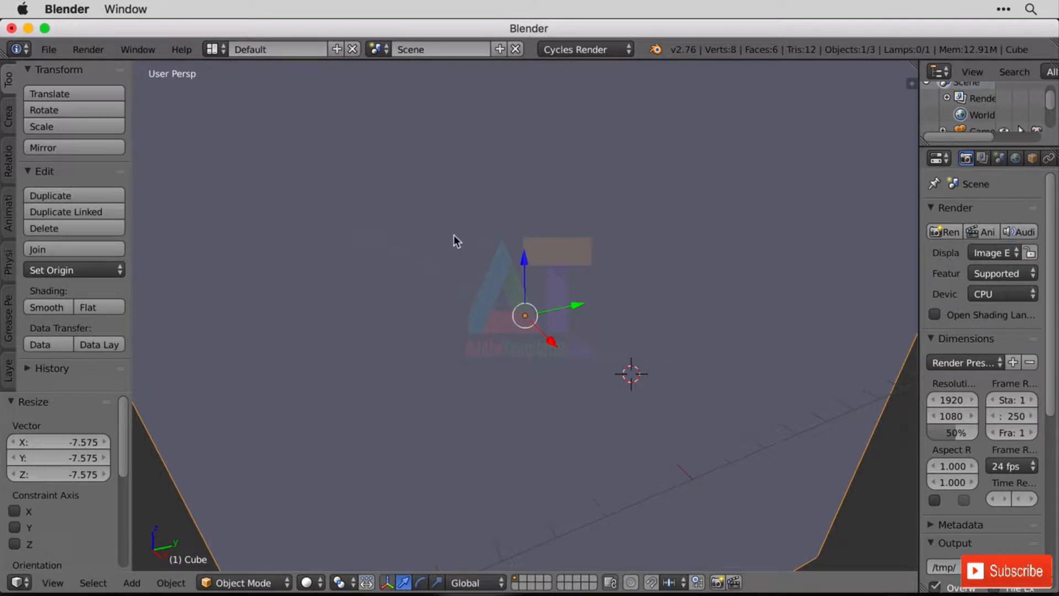
Look through the camera, widen the properties area and set the camera's focal length to 15 mm.
key(KP_0)
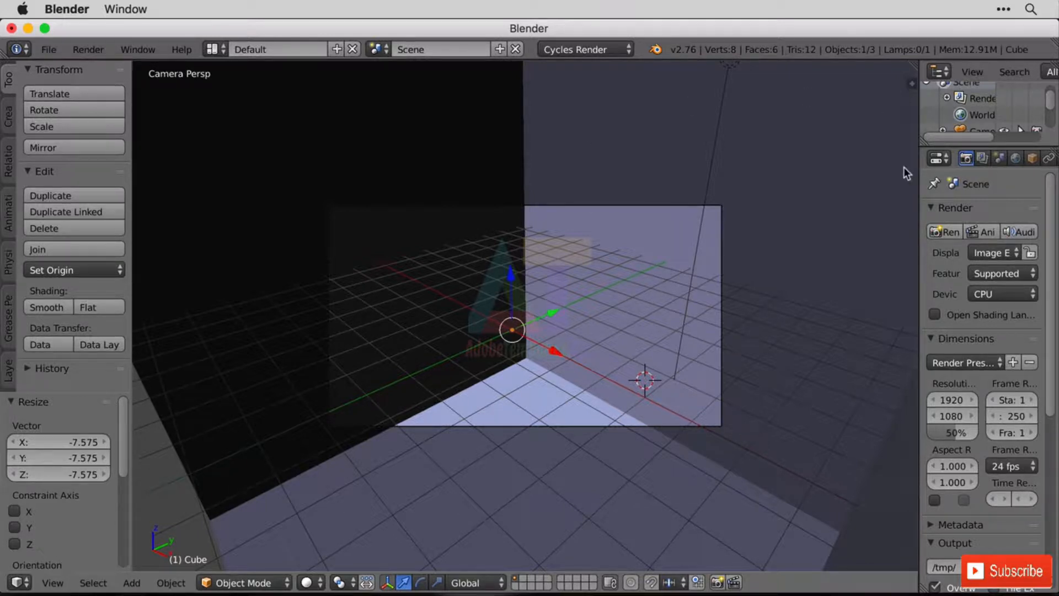
click(972, 128)
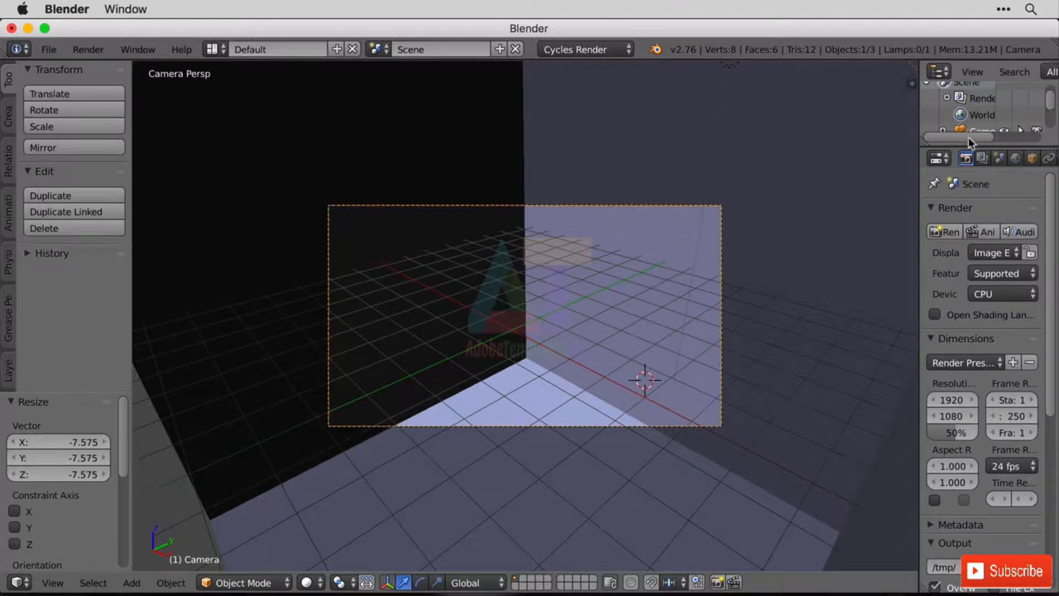
drag(969, 146, 782, 185)
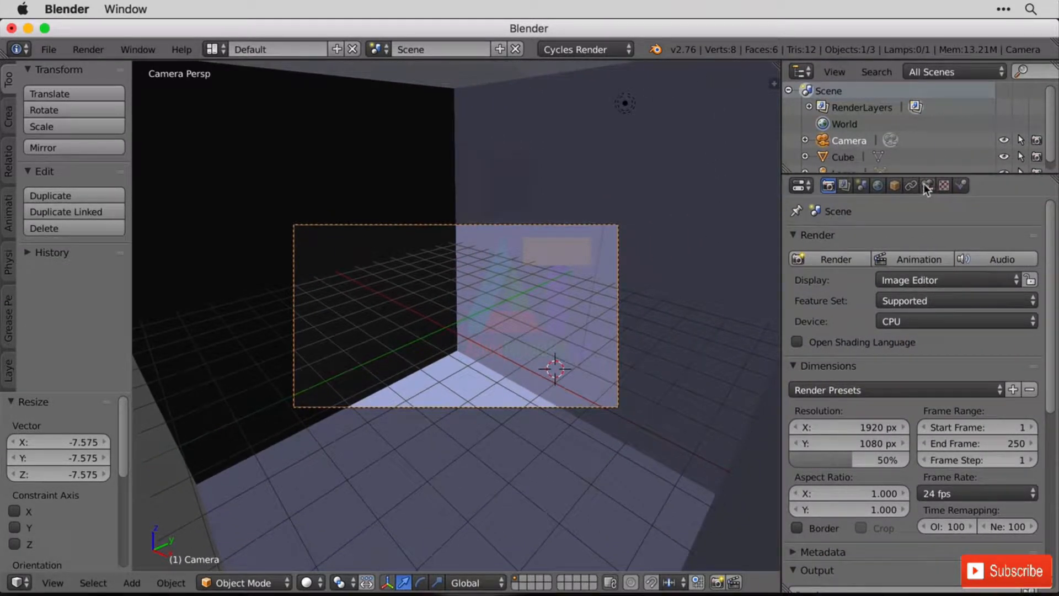
click(925, 185)
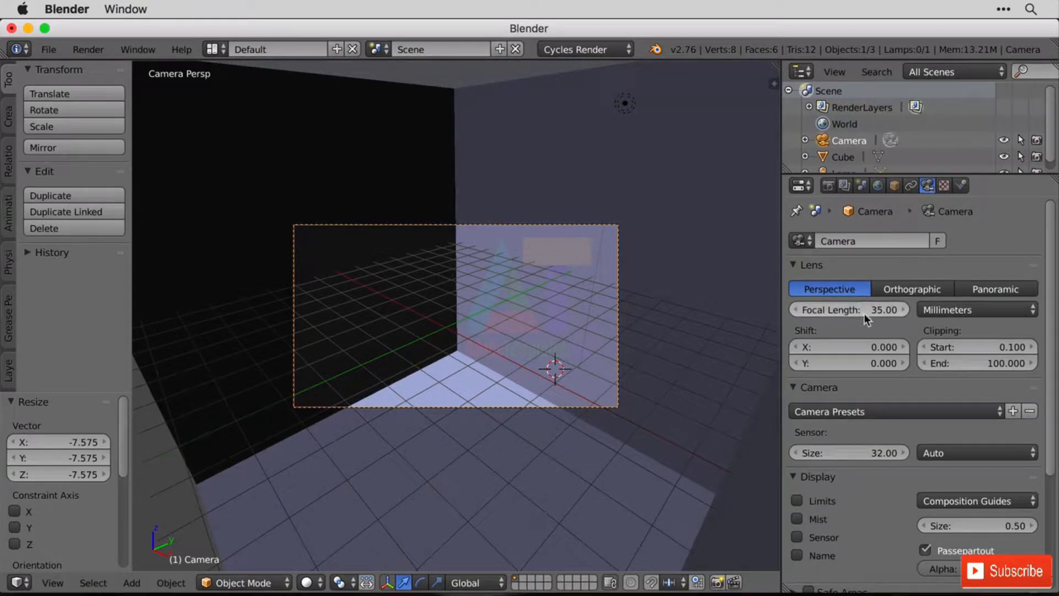
mouse_move(883, 307)
mouse_down()
mouse_move(789, 306)
mouse_move(884, 317)
mouse_up()
click(885, 317)
text(15)
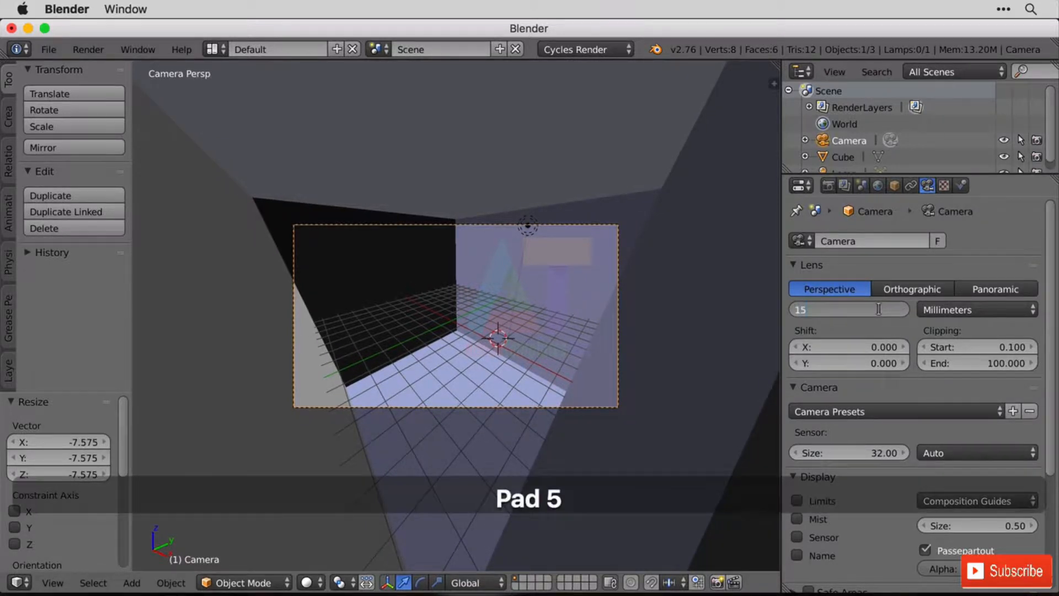
key(KP_Enter)
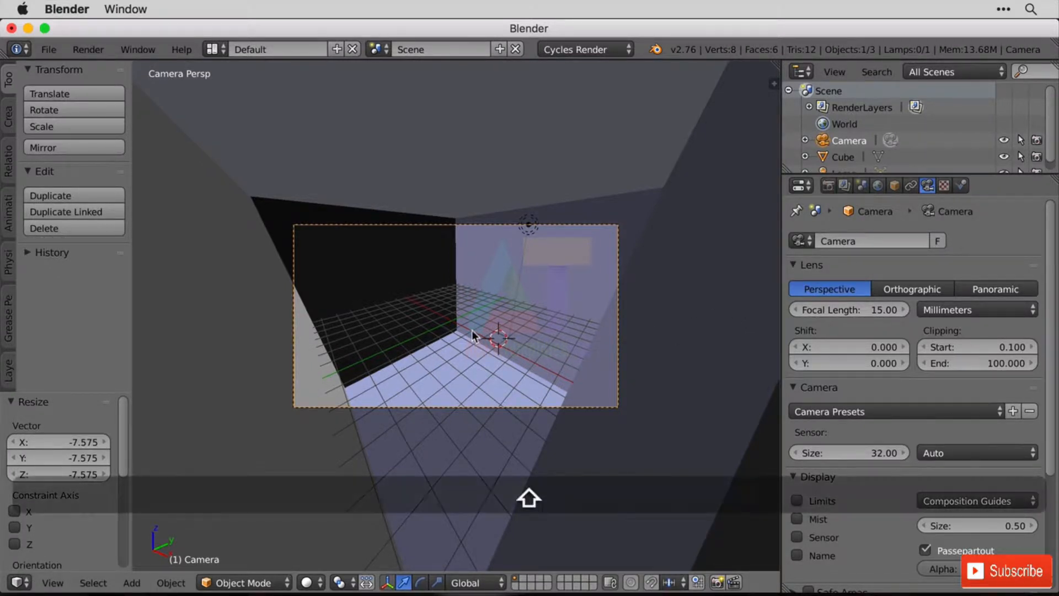
Snap the 3D cursor to the scene center and add a second cube there.
key(shift+s)
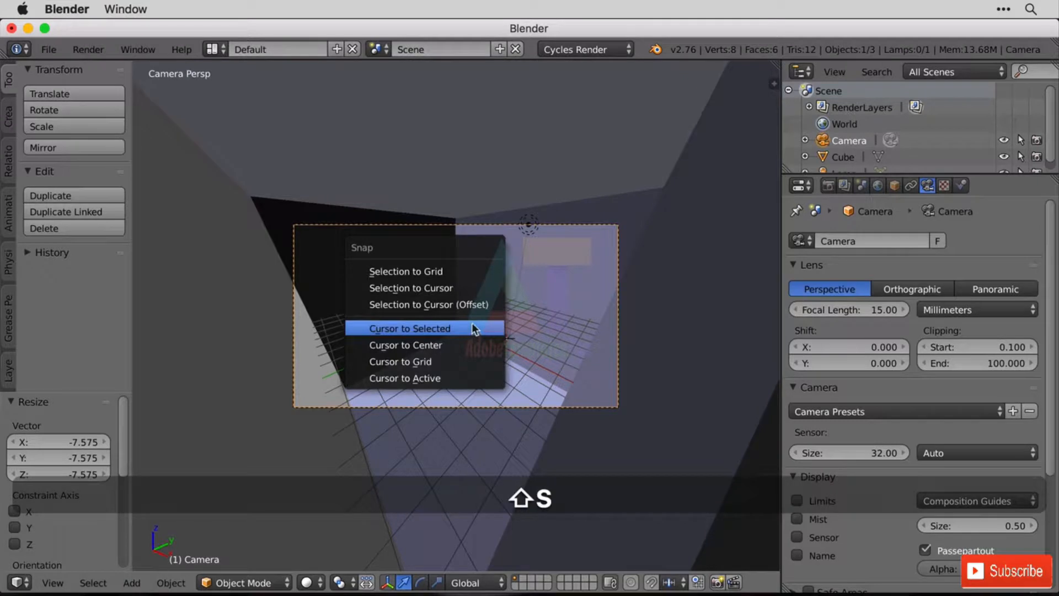
click(427, 343)
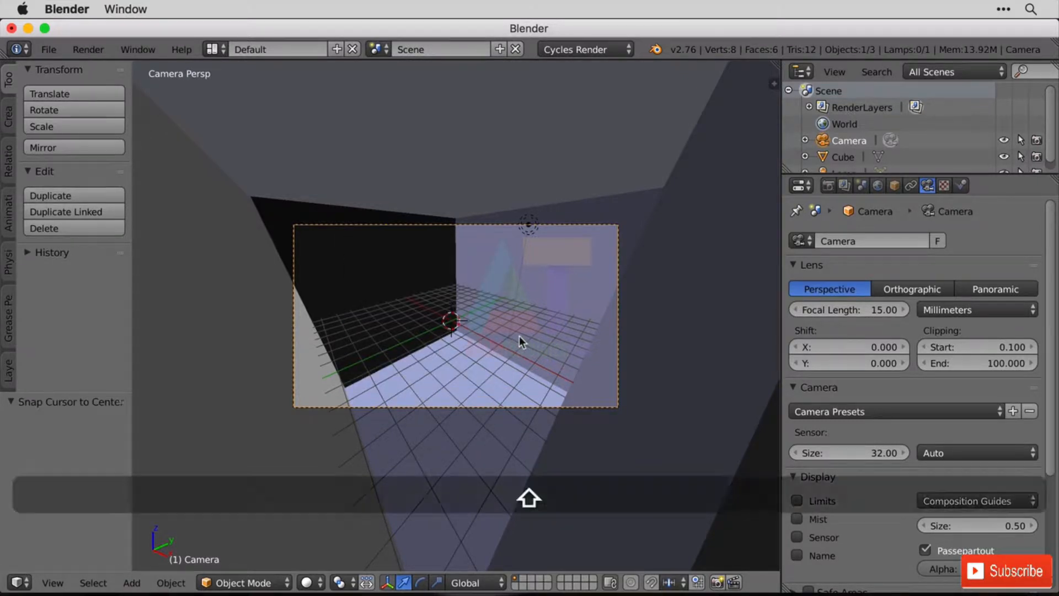
key(shift+a)
mouse_move(493, 125)
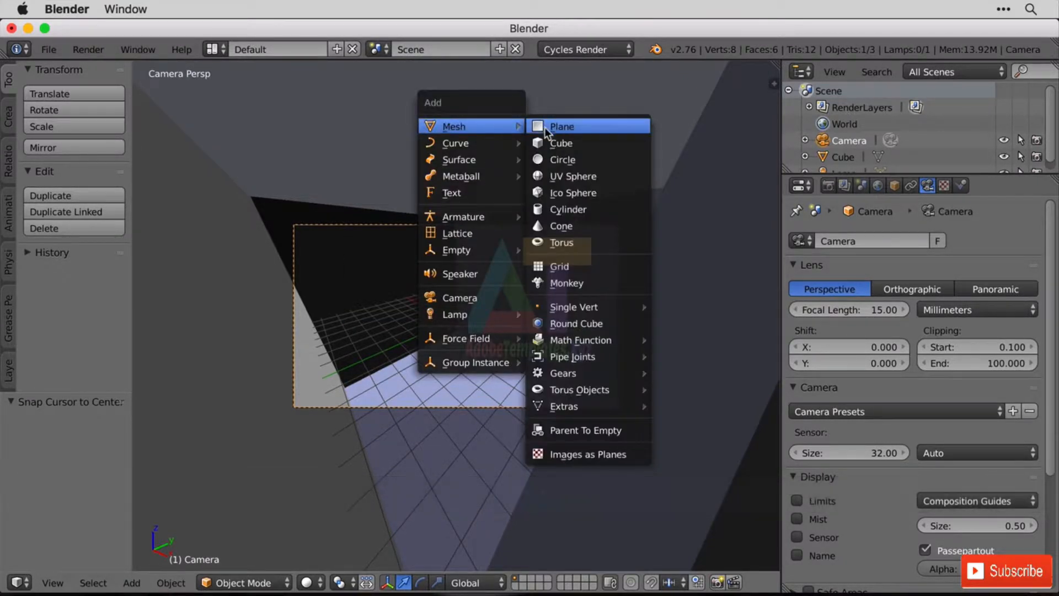
click(560, 143)
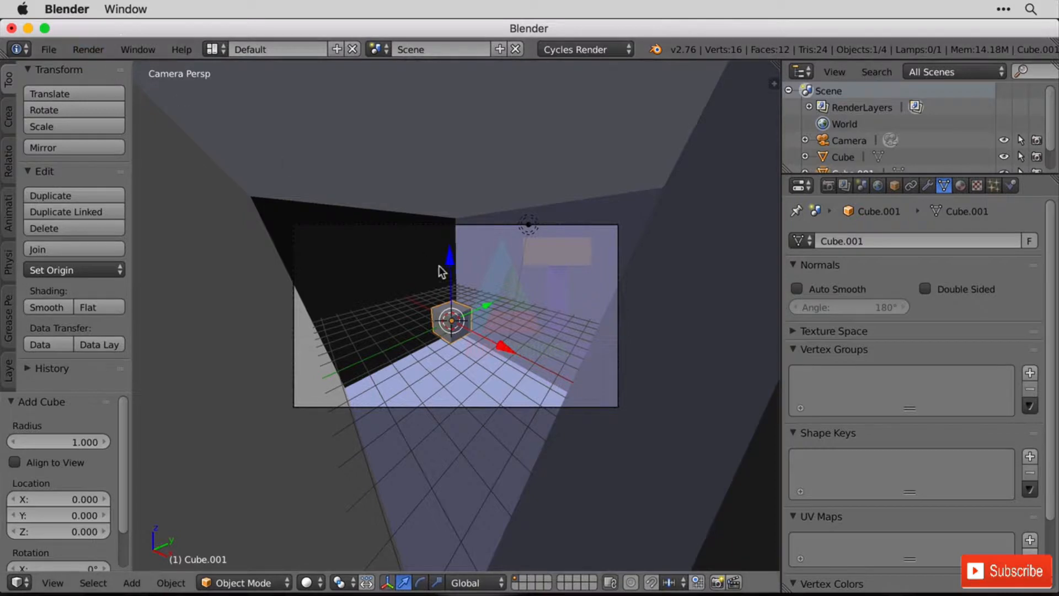
Render a test image of the small cube inside the room and return to the 3D view.
scroll(439, 266, up, 3)
click(89, 49)
click(109, 67)
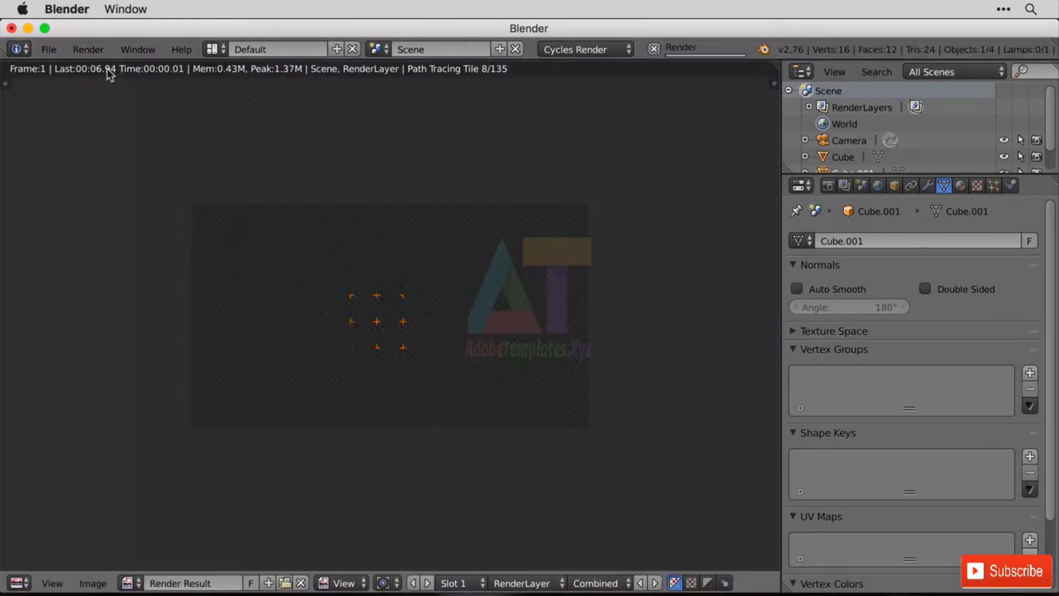
scroll(537, 346, up, 2)
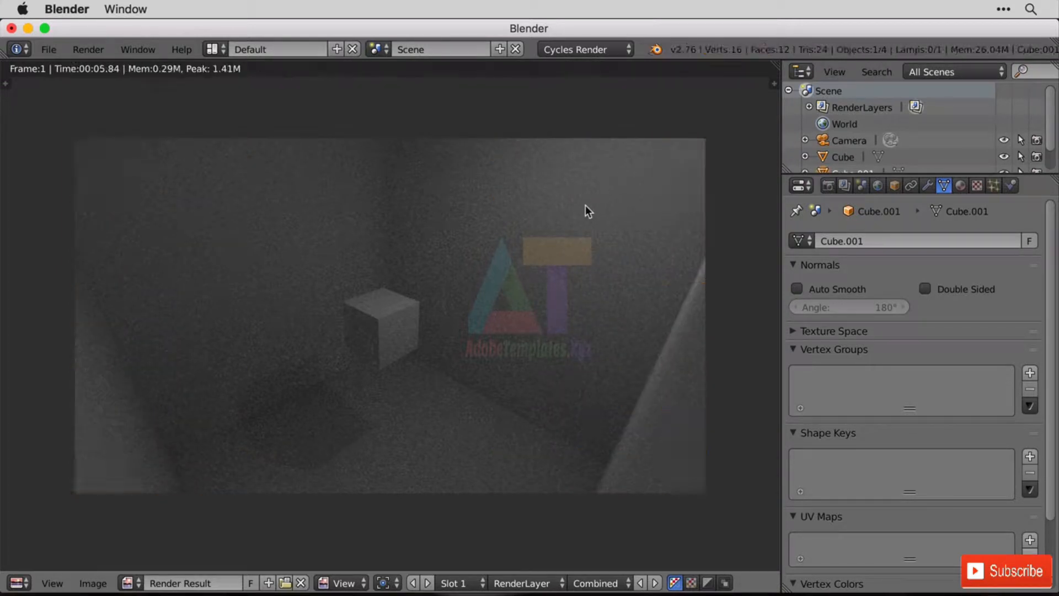
click(18, 583)
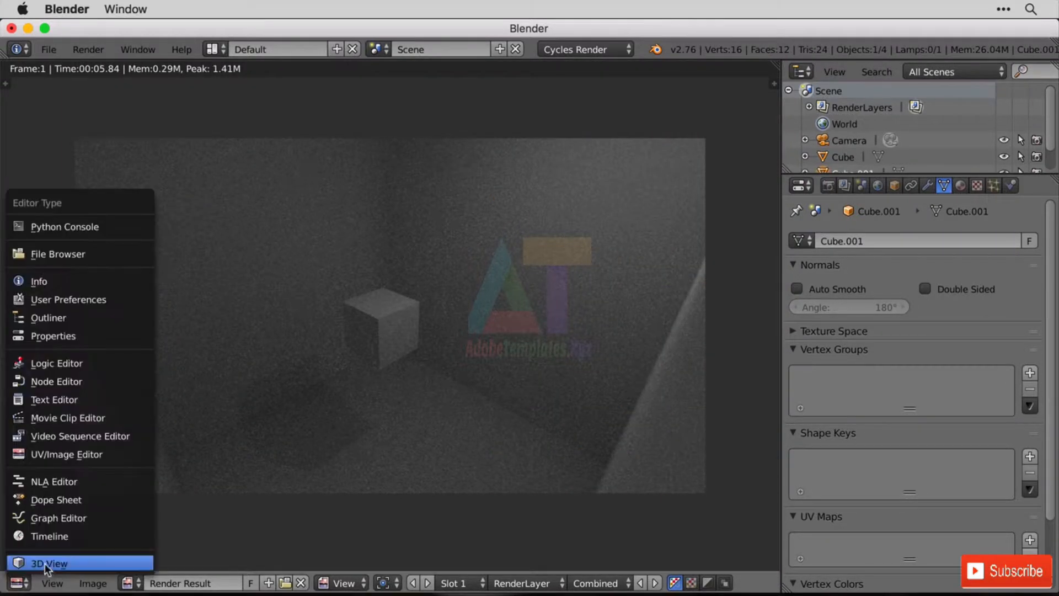
click(45, 562)
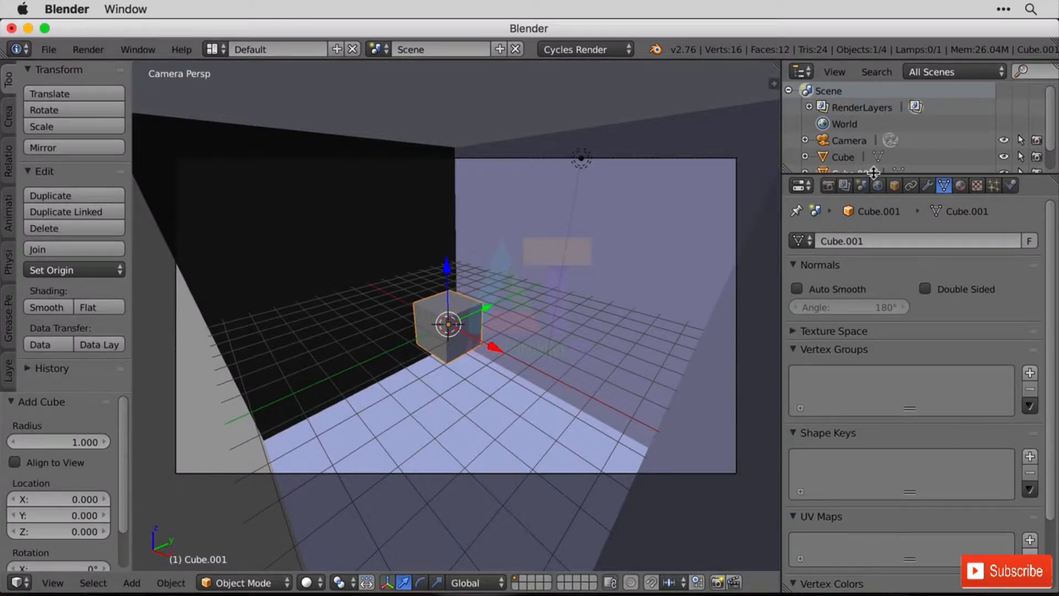
Enlarge the outliner and delete the lamp from the scene.
drag(873, 173, 880, 332)
click(844, 191)
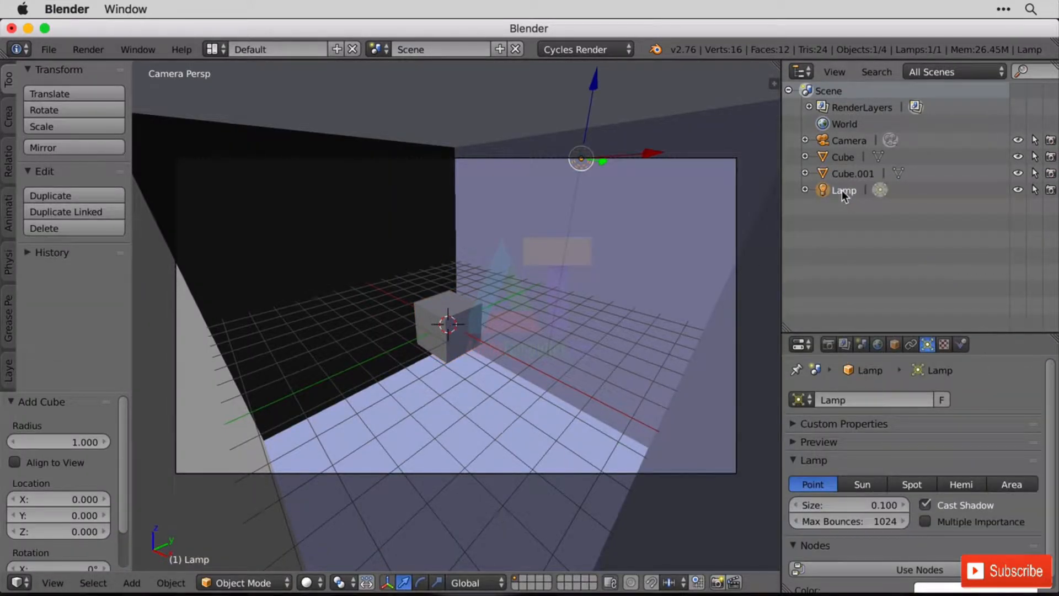
right_click(842, 191)
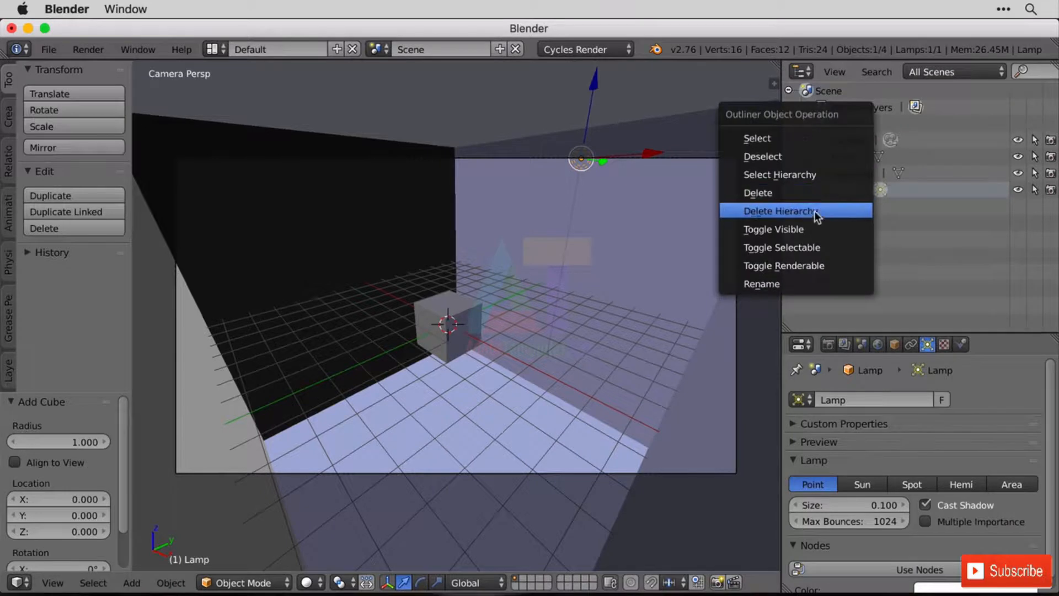
click(841, 192)
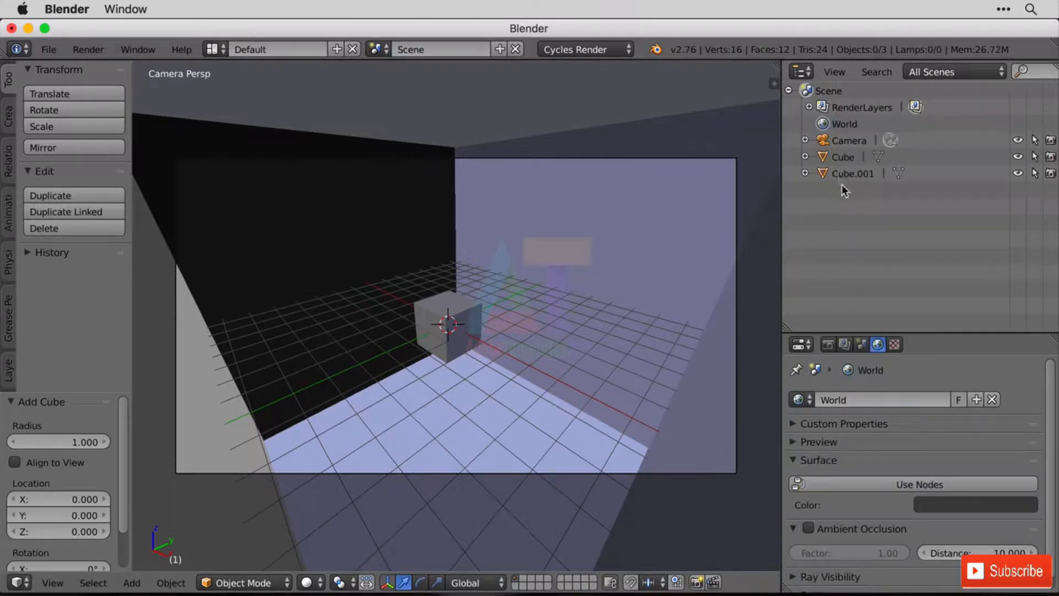
click(656, 248)
Rename the large enclosing cube as "Outer Cube".
click(843, 156)
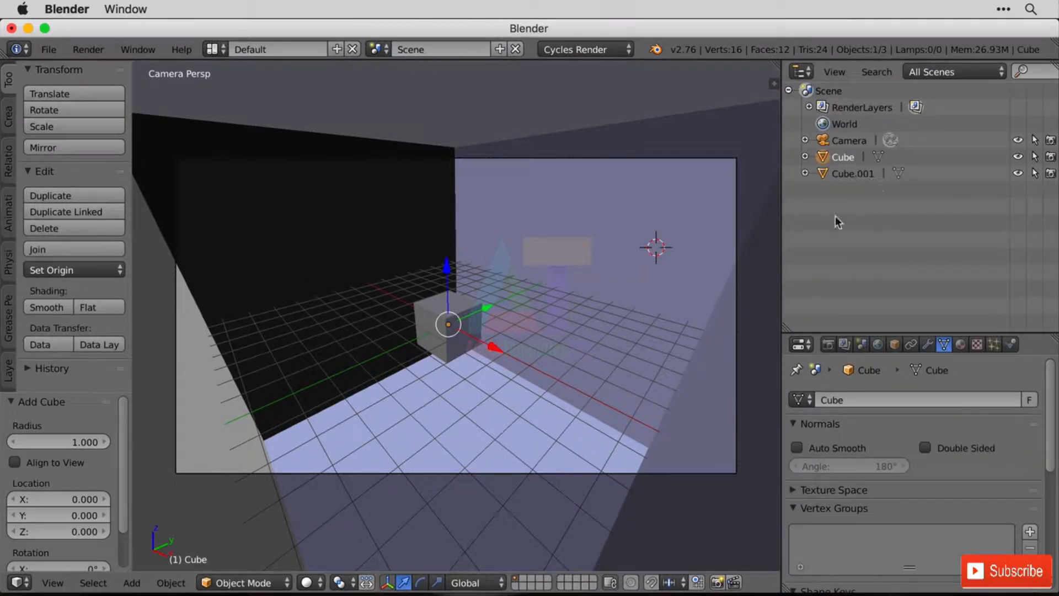
double_click(842, 158)
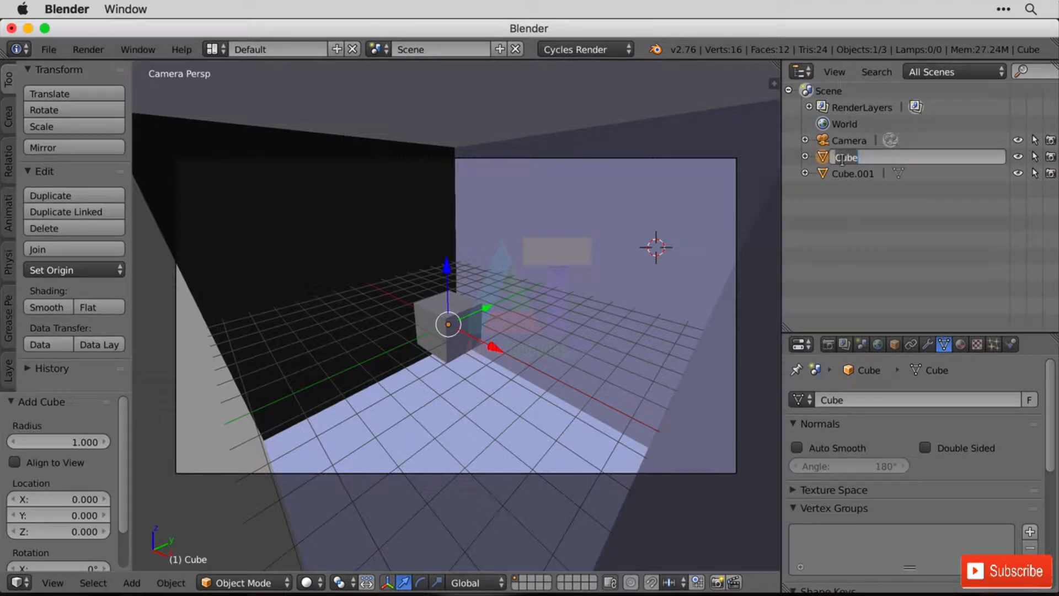
text(Outer Na)
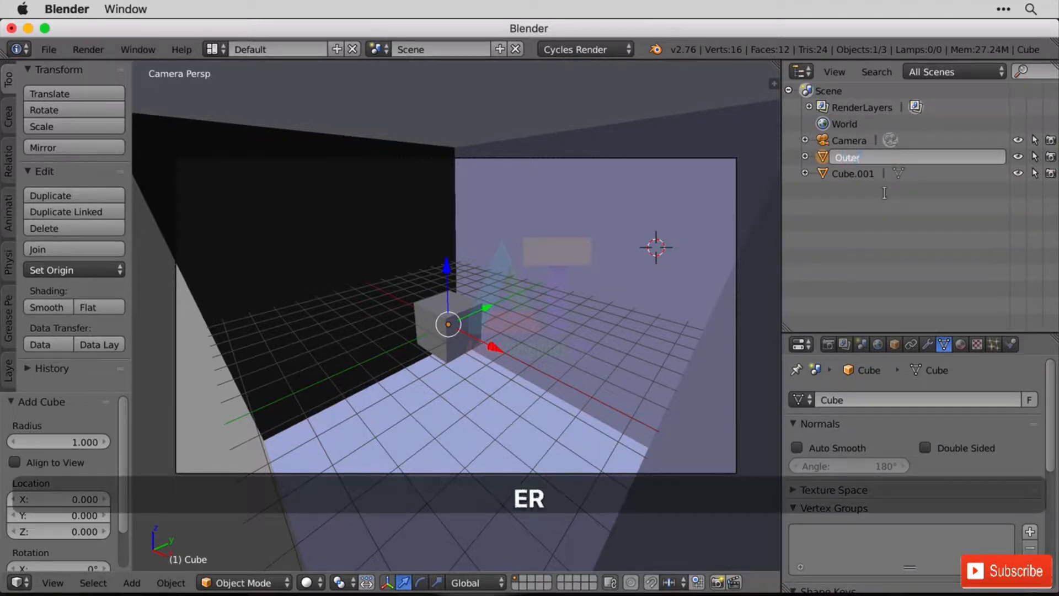
key(BackSpace)
key(BackSpace)
text(Cube)
key(Return)
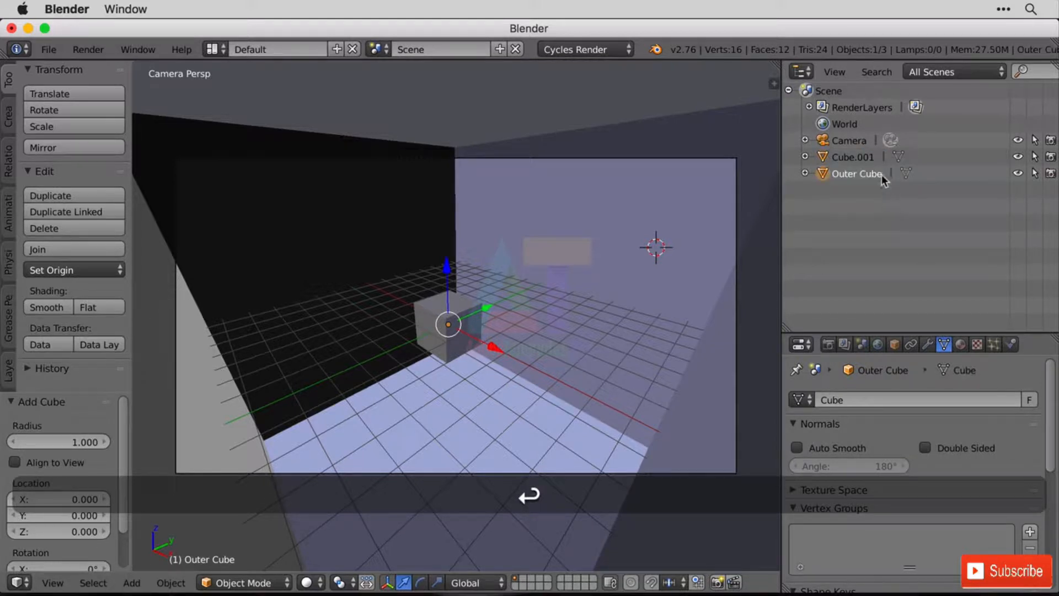
Rename the small cube as "Inner Cube".
click(862, 159)
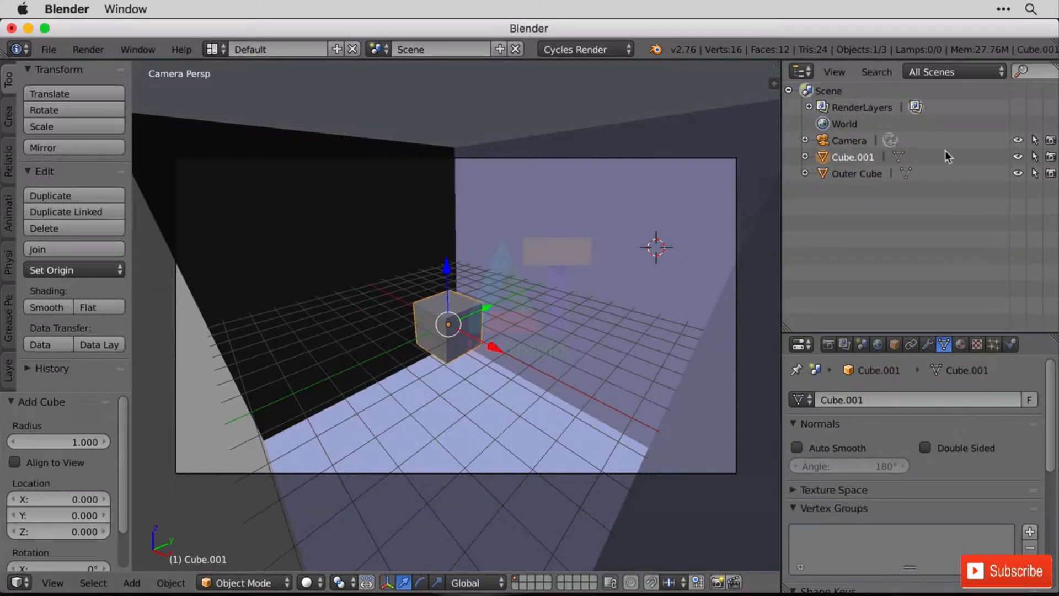
double_click(854, 157)
text(Inner)
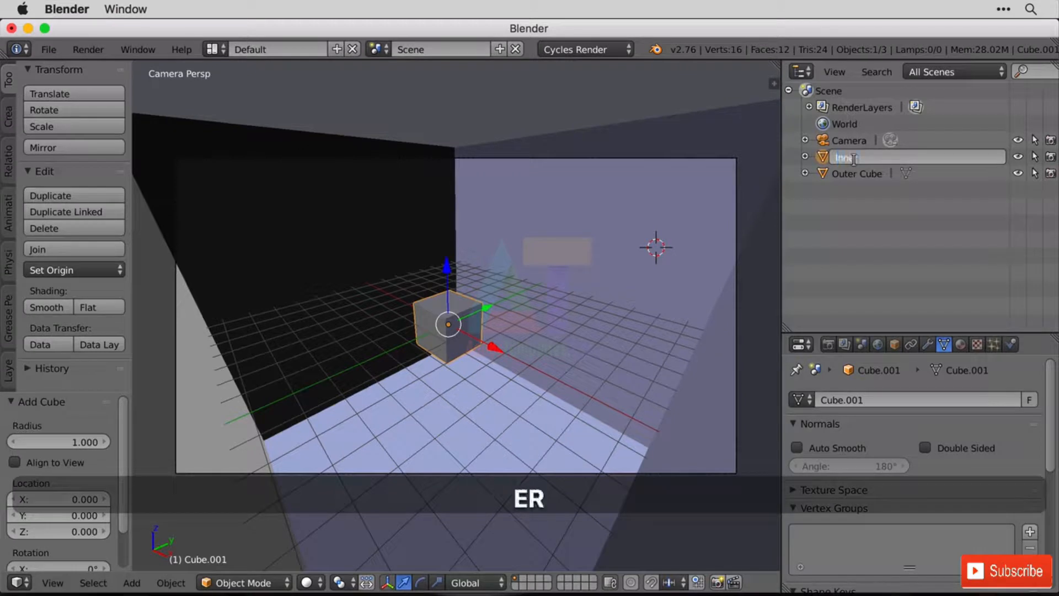
text( Cube)
key(Return)
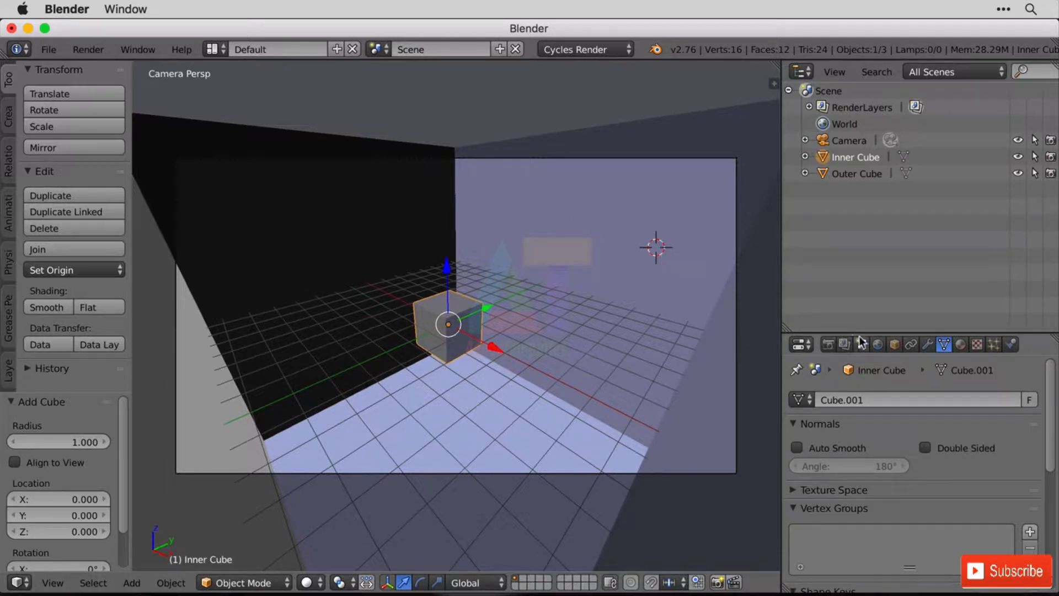
Enable nodes for the world surface and change its background color to a bright, light orange.
click(878, 345)
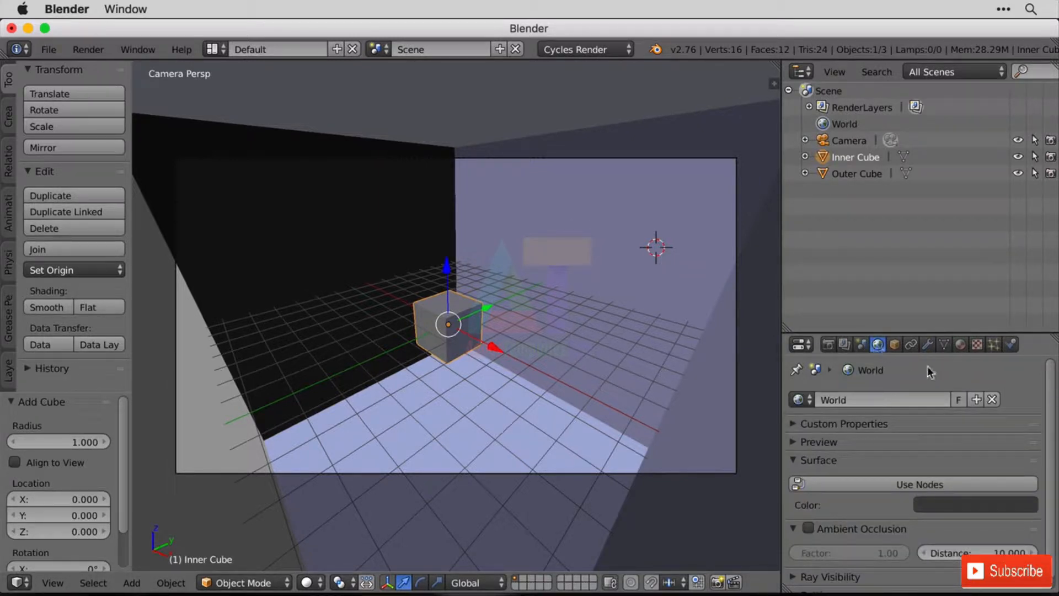
scroll(930, 368, down, 1)
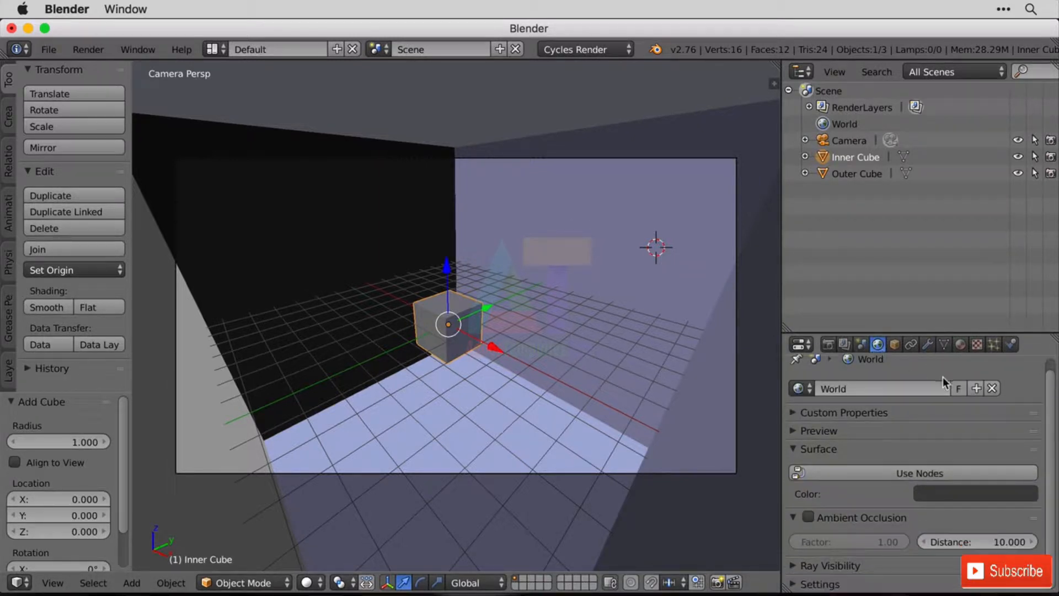
click(916, 471)
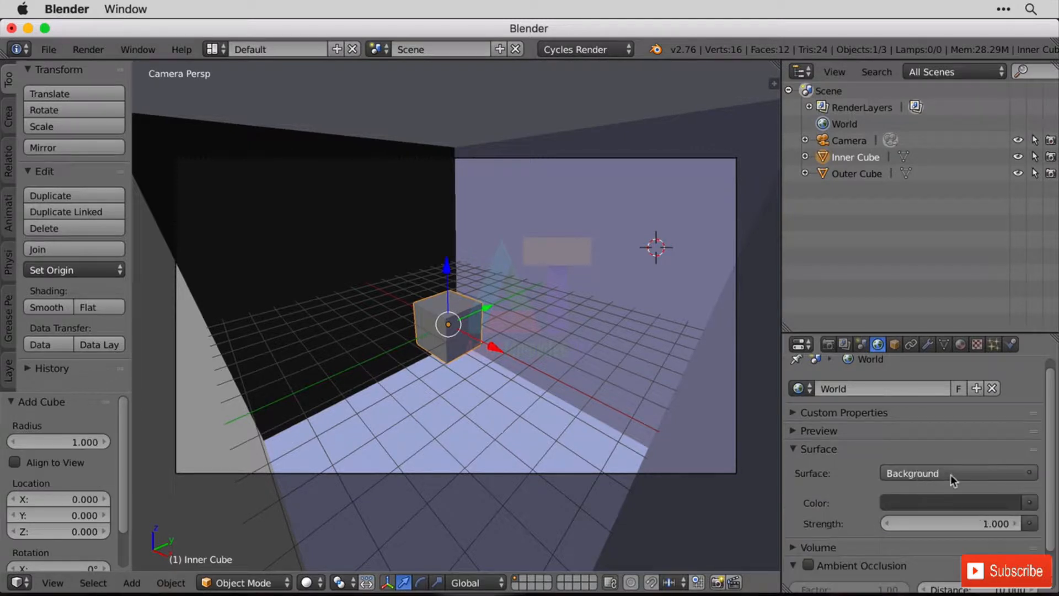
click(968, 503)
drag(1010, 369, 1007, 265)
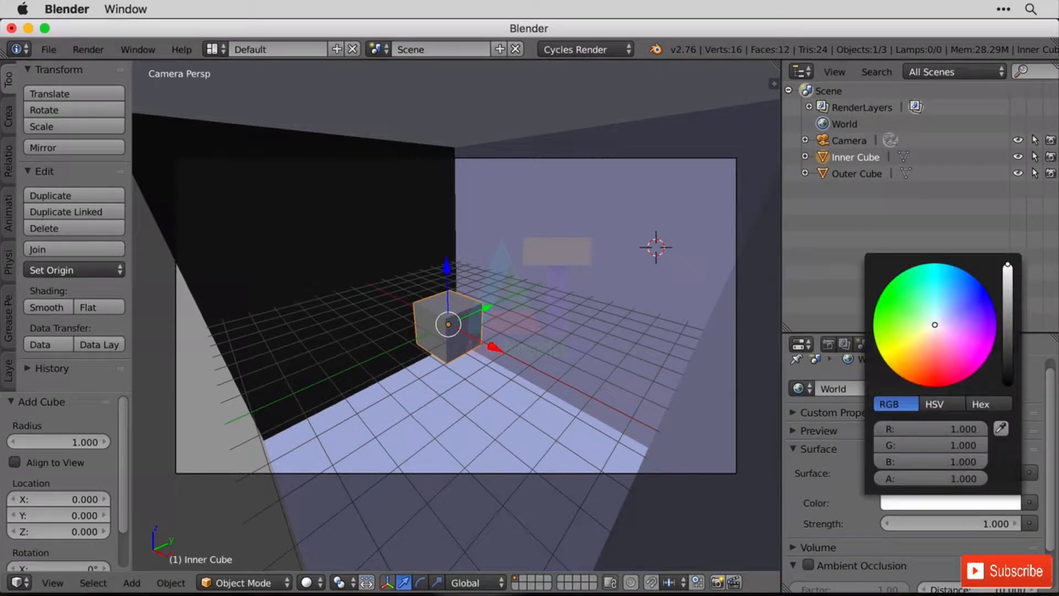
click(930, 344)
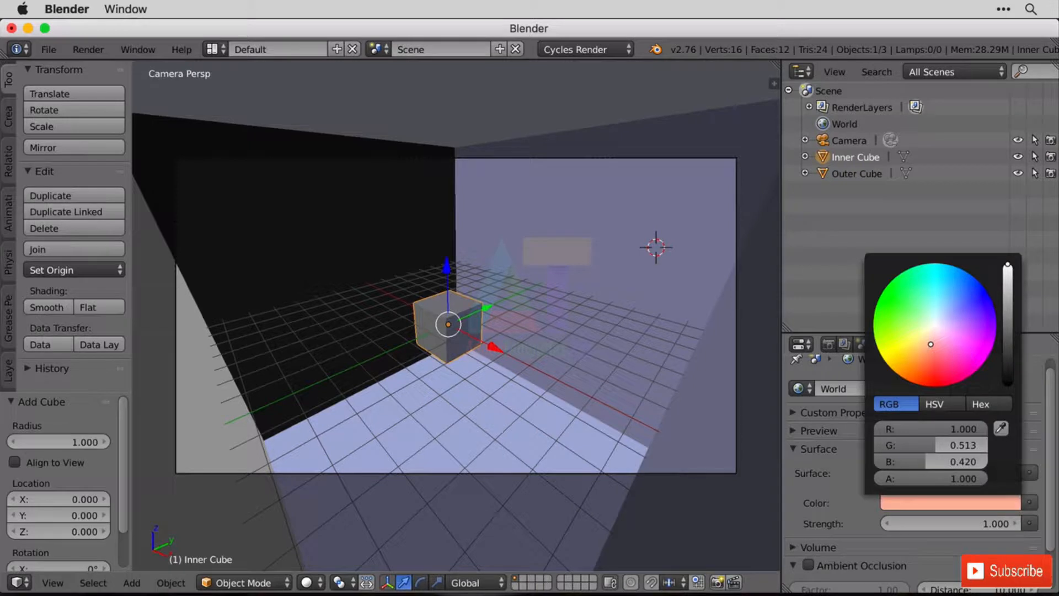
drag(931, 344, 926, 343)
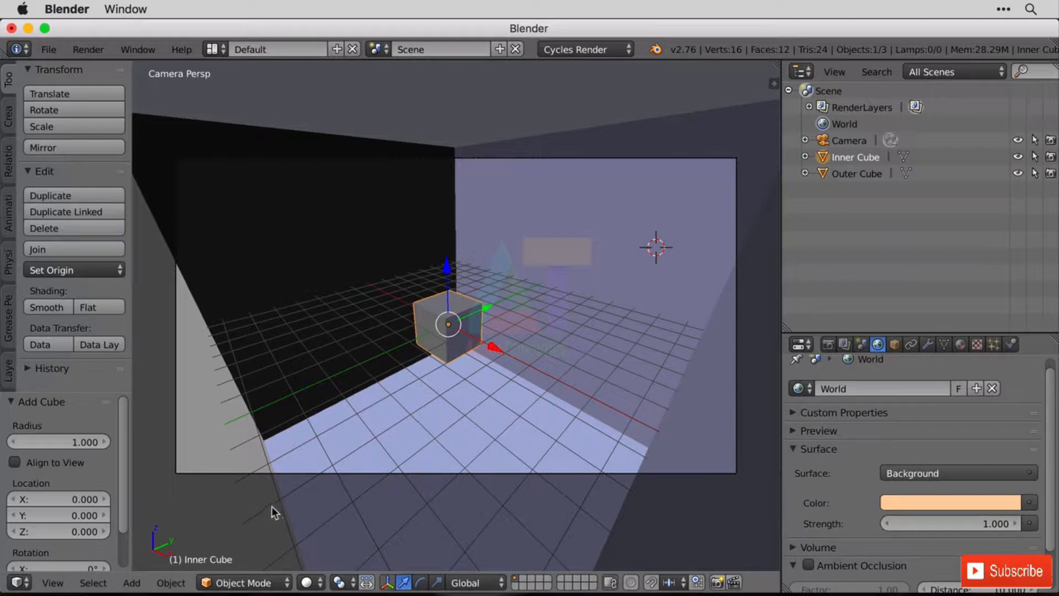
Preview the scene with rendered viewport shading and view the cubes from outside the room.
click(307, 583)
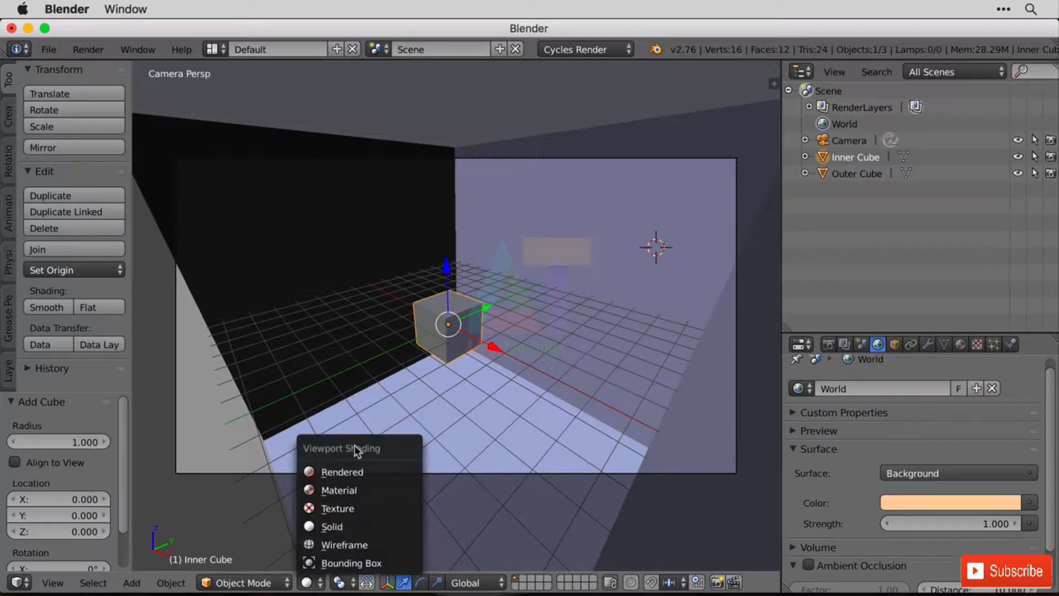
click(371, 472)
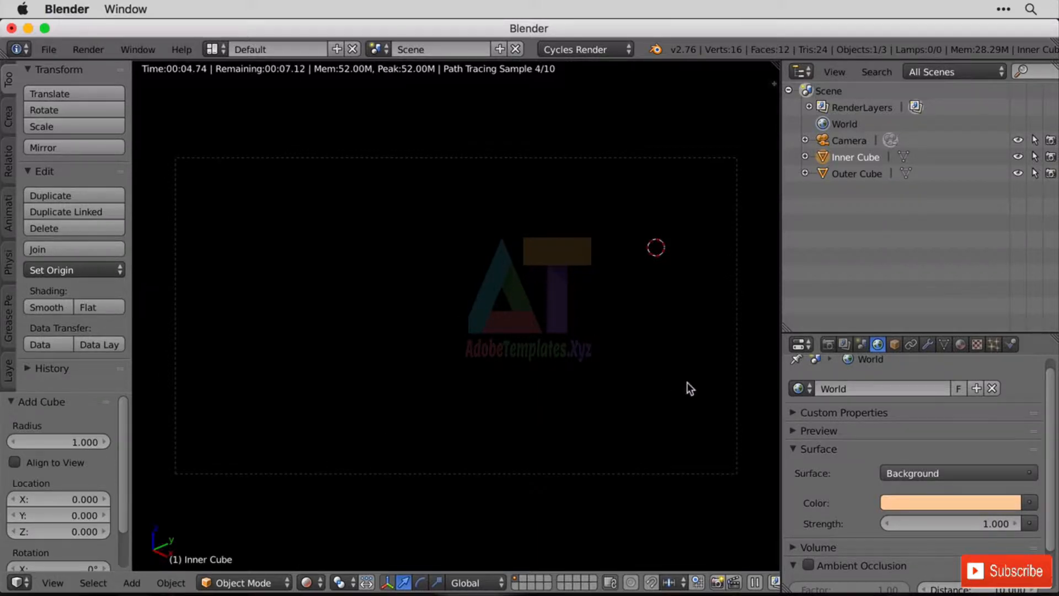
middle_drag(688, 382, 593, 383)
scroll(534, 386, down, 11)
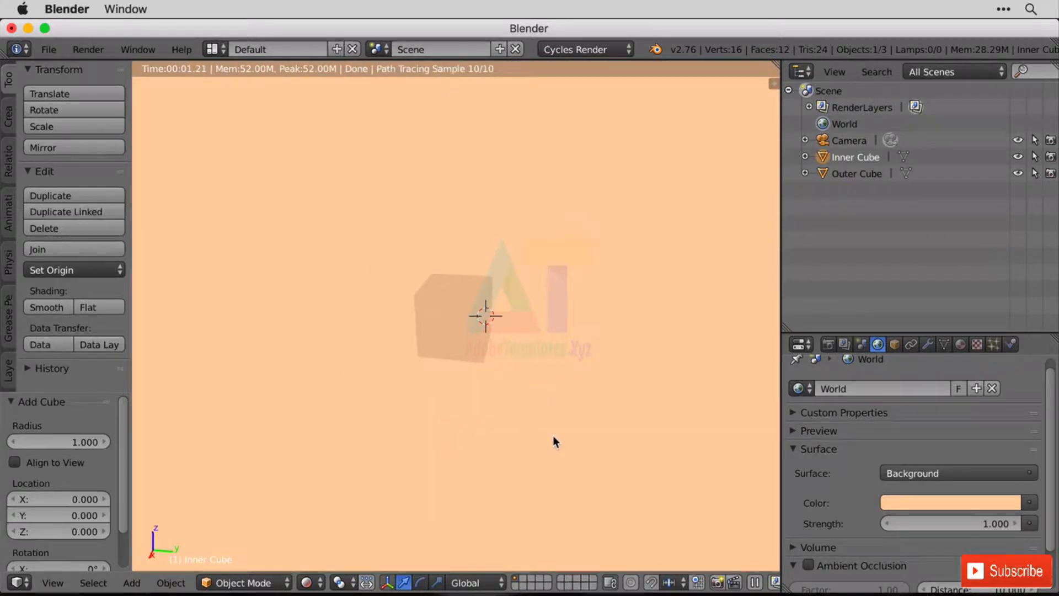
mouse_move(553, 438)
middle_down()
mouse_move(458, 415)
mouse_move(585, 321)
mouse_move(599, 342)
mouse_move(324, 374)
mouse_move(627, 439)
mouse_move(485, 373)
mouse_move(513, 423)
mouse_move(523, 367)
mouse_move(527, 393)
middle_up()
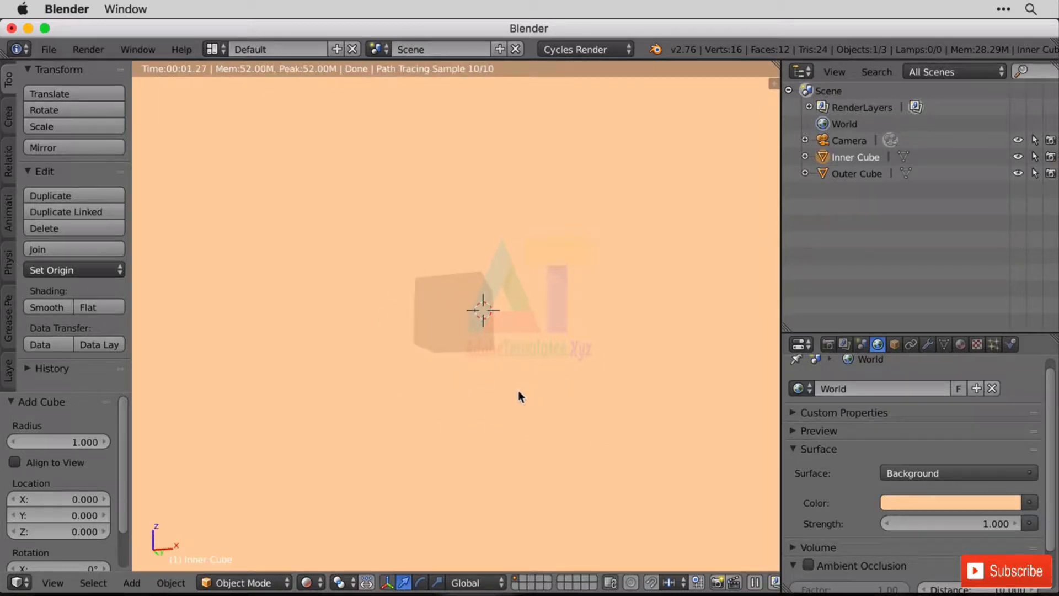
Set the world background strength to 1.5.
click(991, 522)
text(1.)
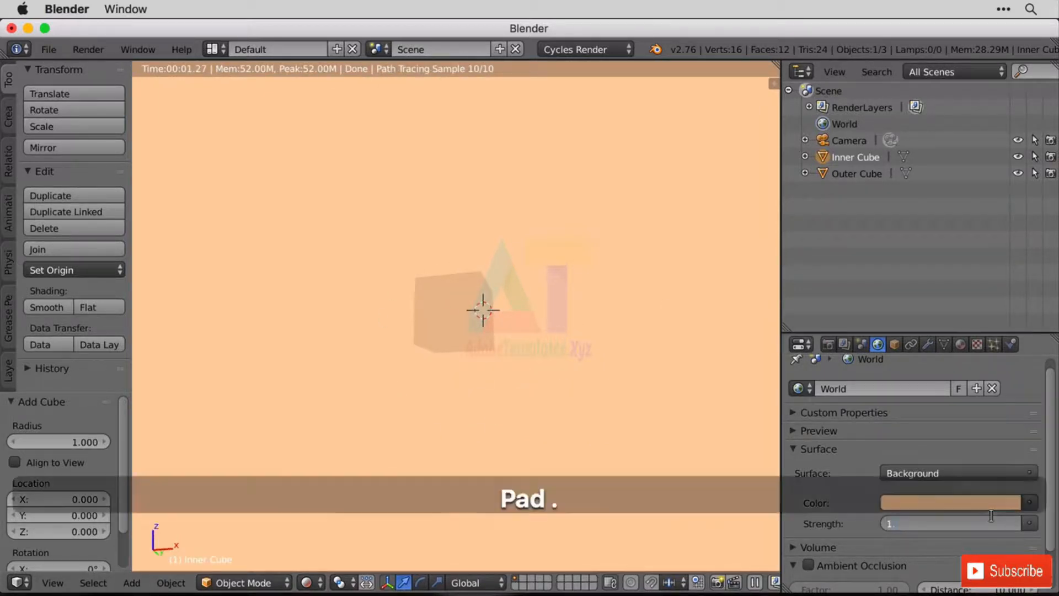
text(5)
key(Return)
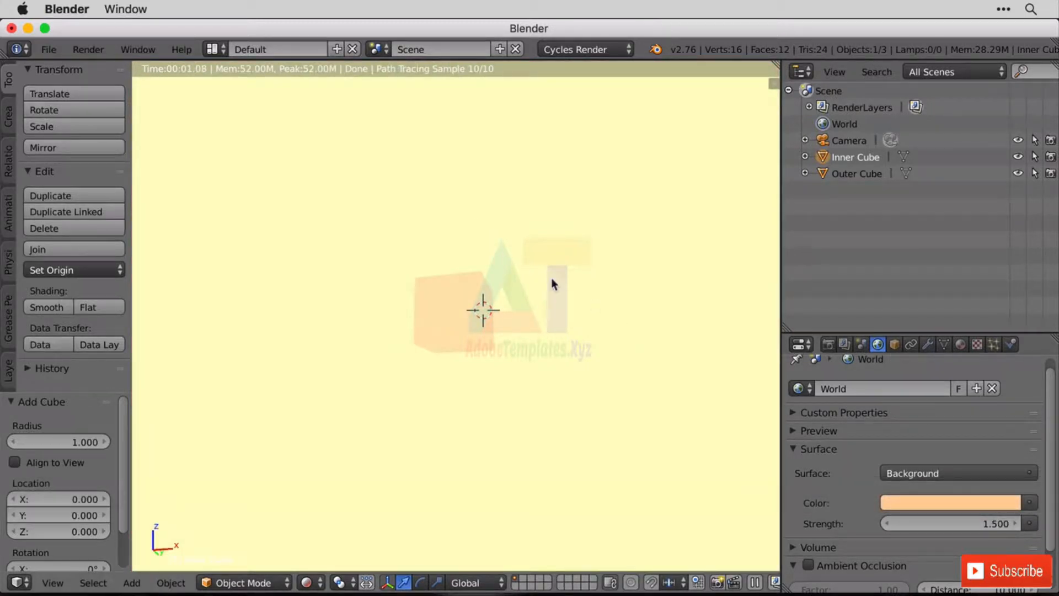
Return the viewport to the camera view and solid shading.
key(KP_0)
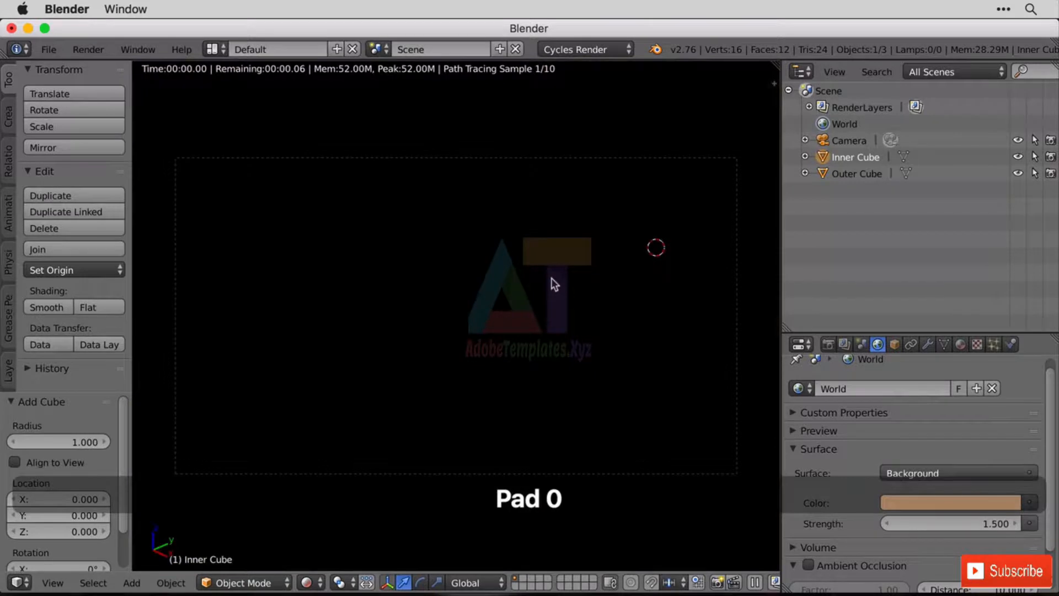
click(307, 583)
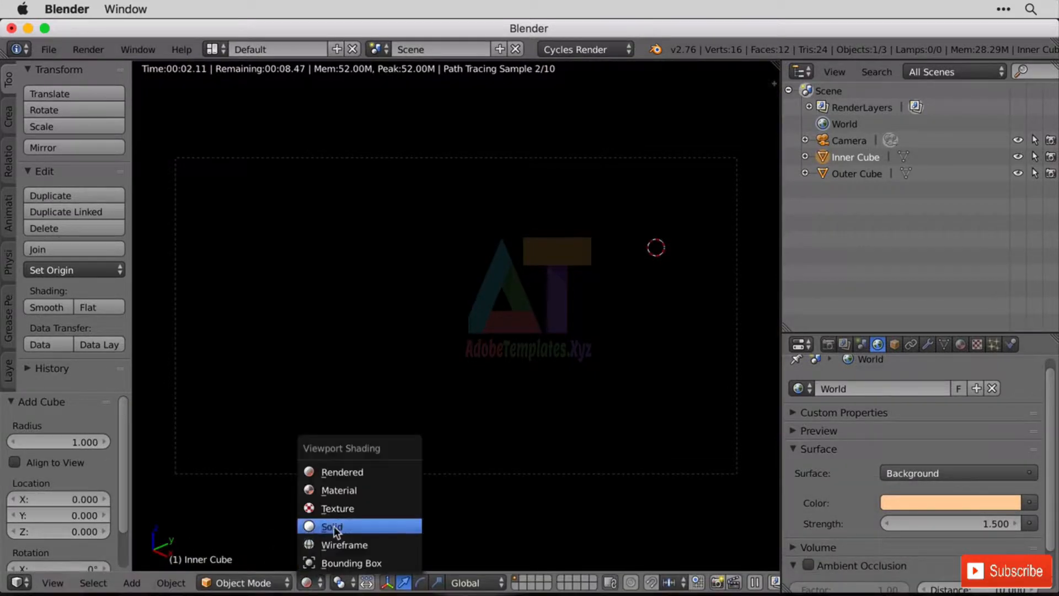
click(333, 528)
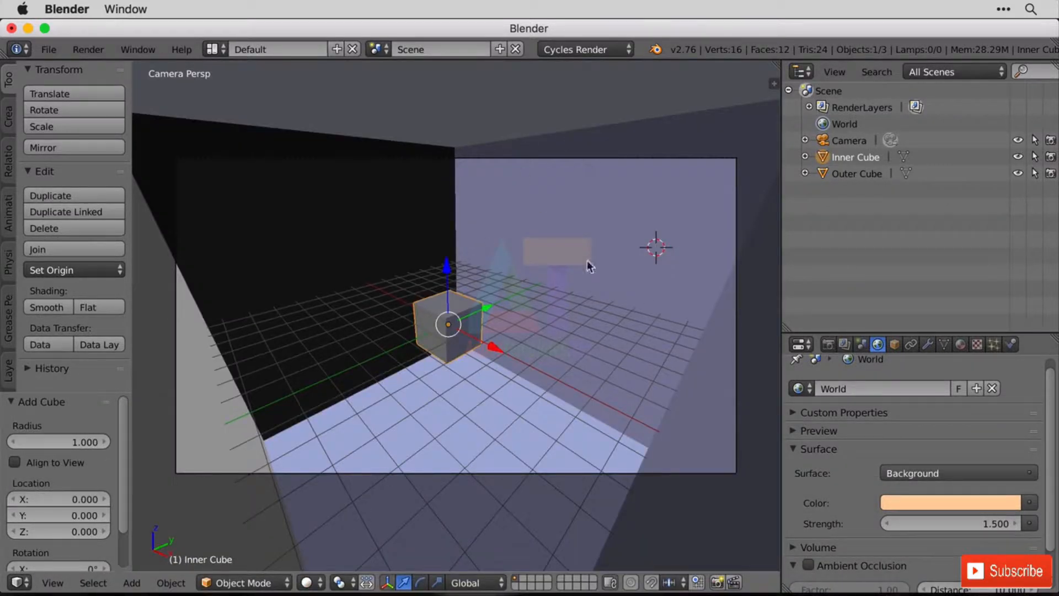
In face select mode, subdivide the Outer Cube's wall behind the small cube twice with one cut each.
right_click(528, 304)
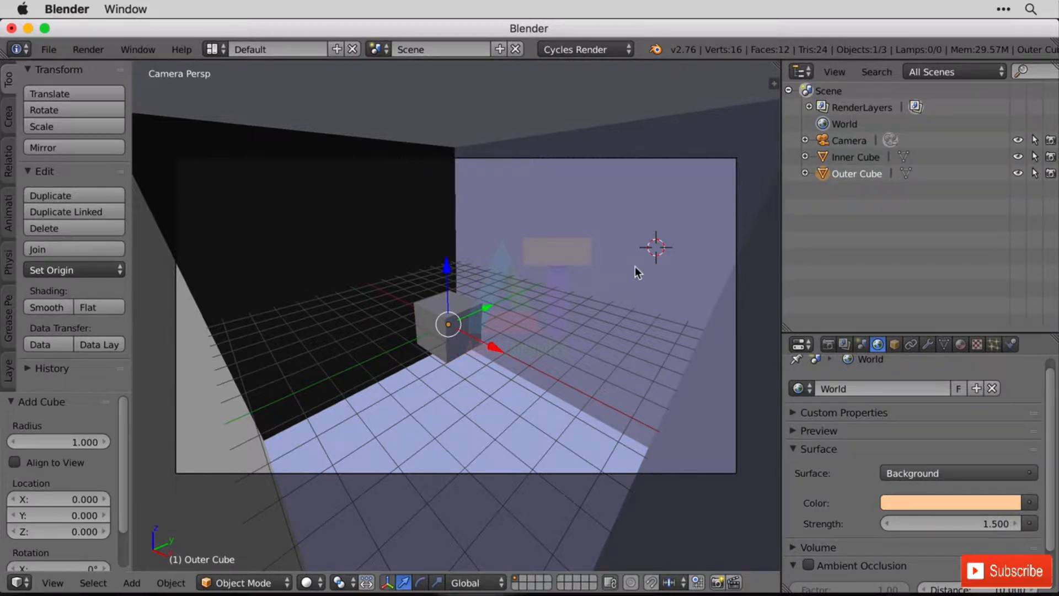
key(Tab)
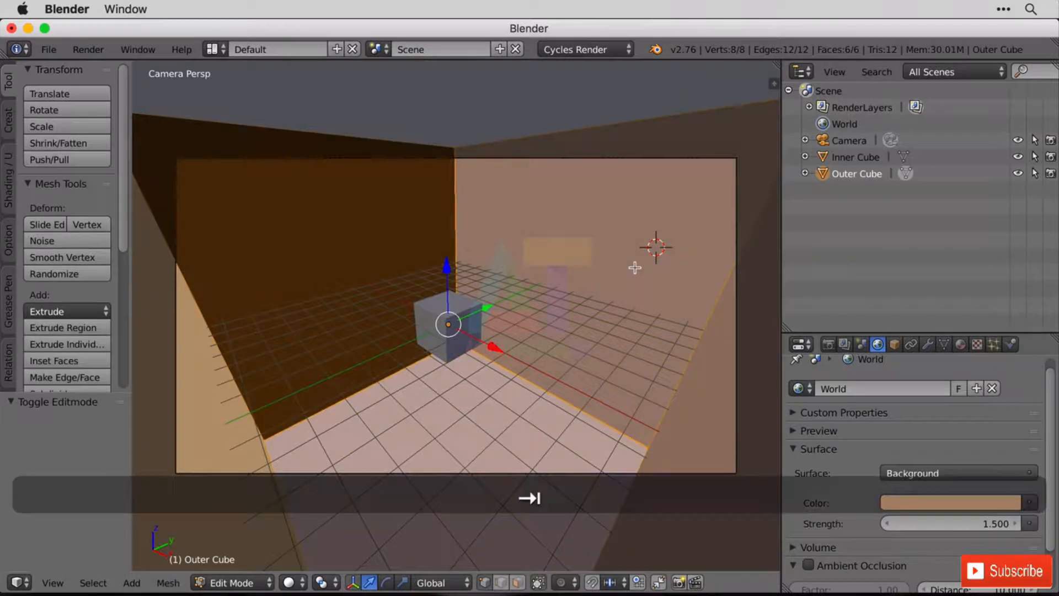
click(519, 583)
right_click(628, 212)
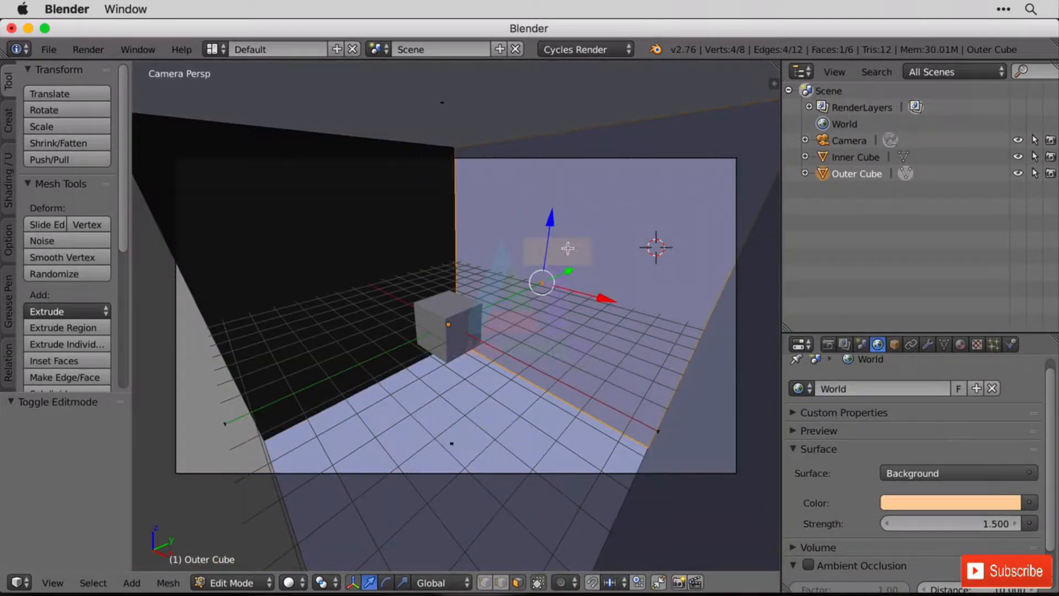
key(w)
key(w)
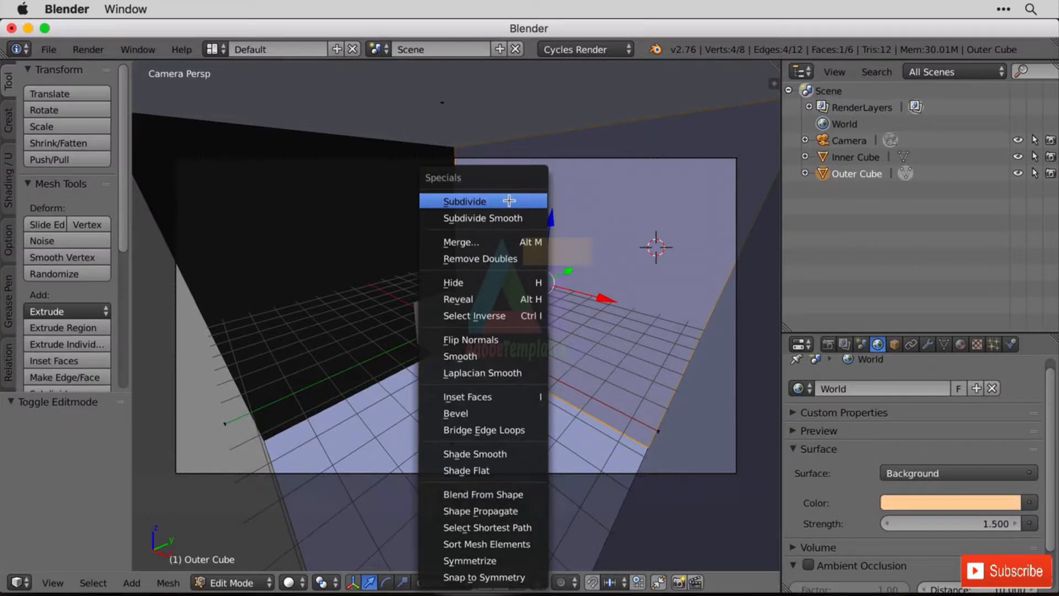
click(509, 200)
key(w)
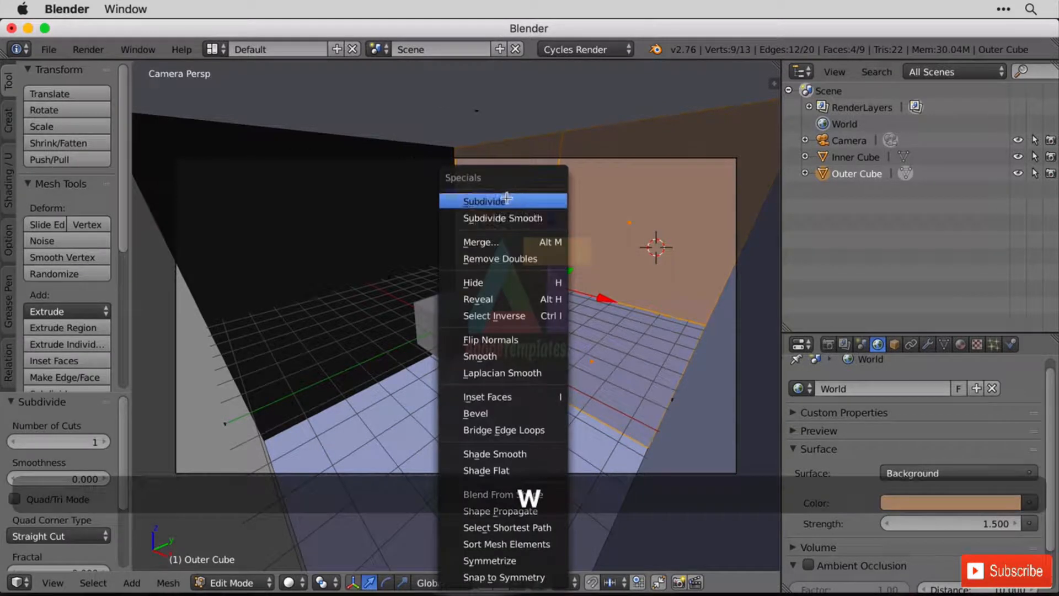
click(528, 200)
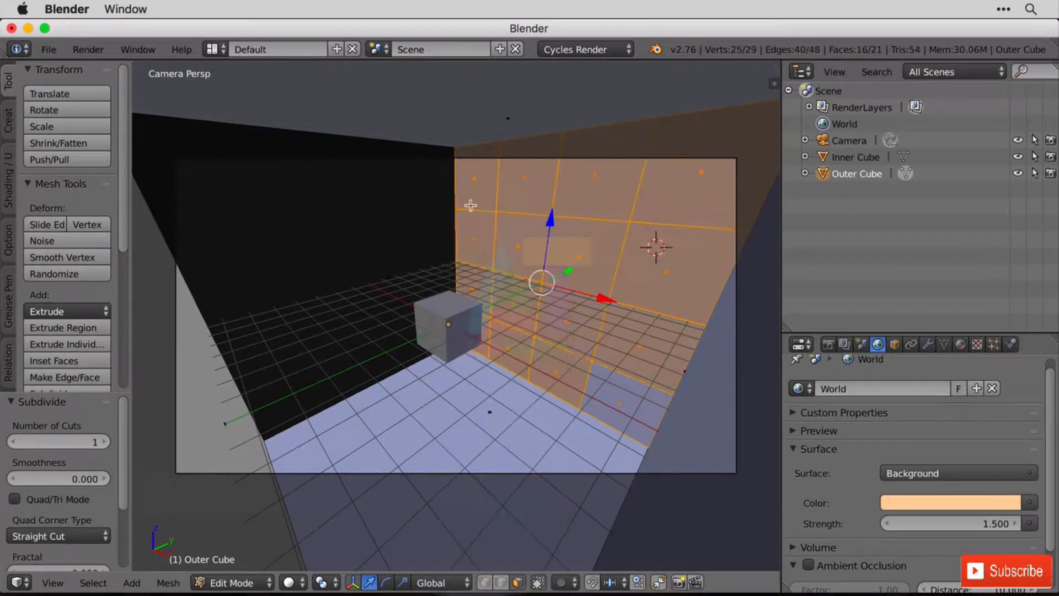
drag(122, 220, 126, 325)
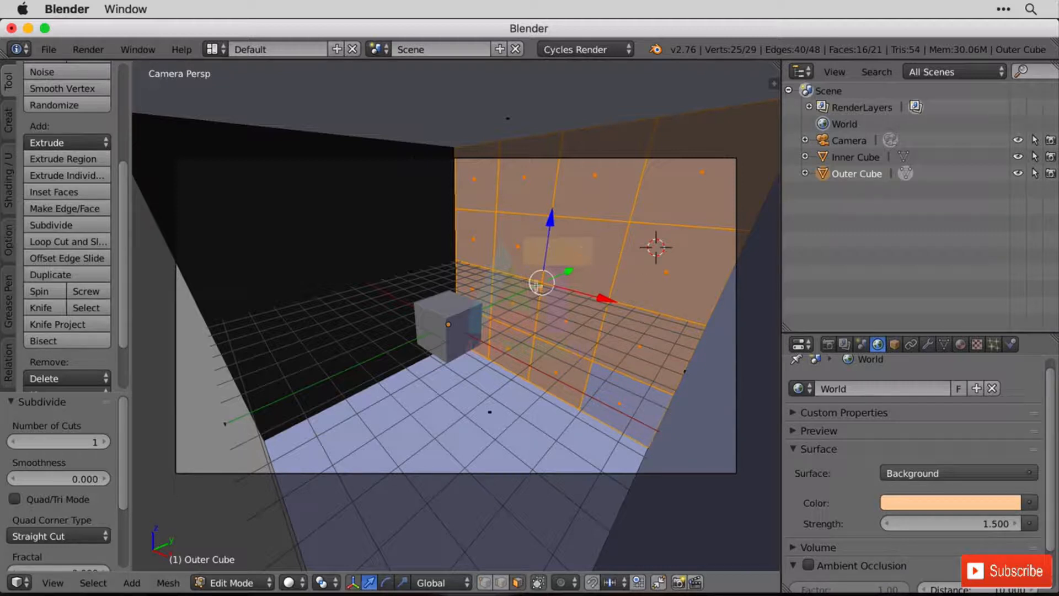
Delete four staggered, corner-touching faces of the subdivided wall, one per row, to open windows in the room.
right_click(603, 261)
shift+right_click(521, 305)
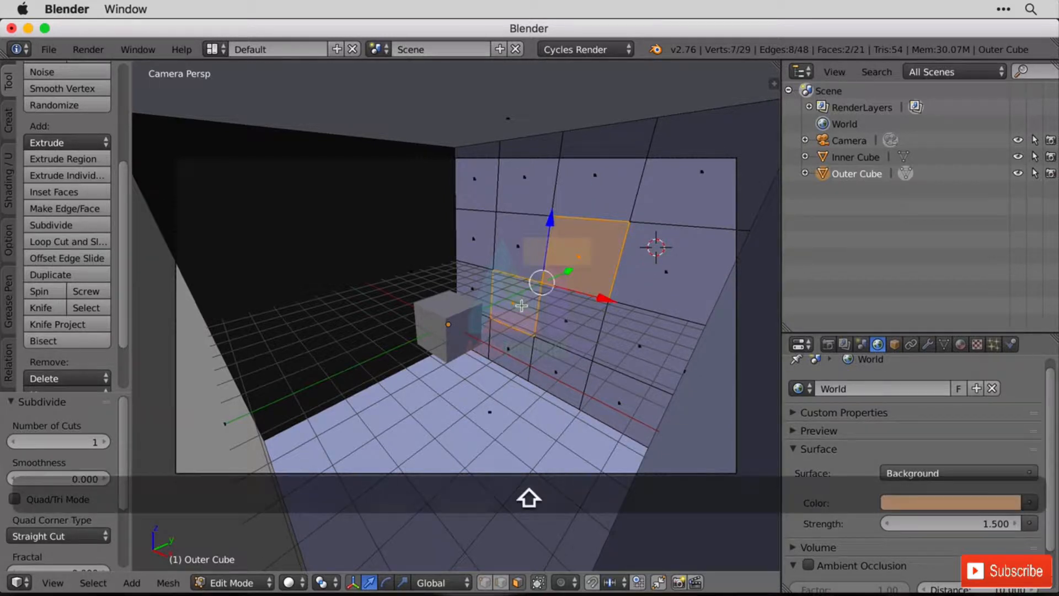
shift+right_click(564, 348)
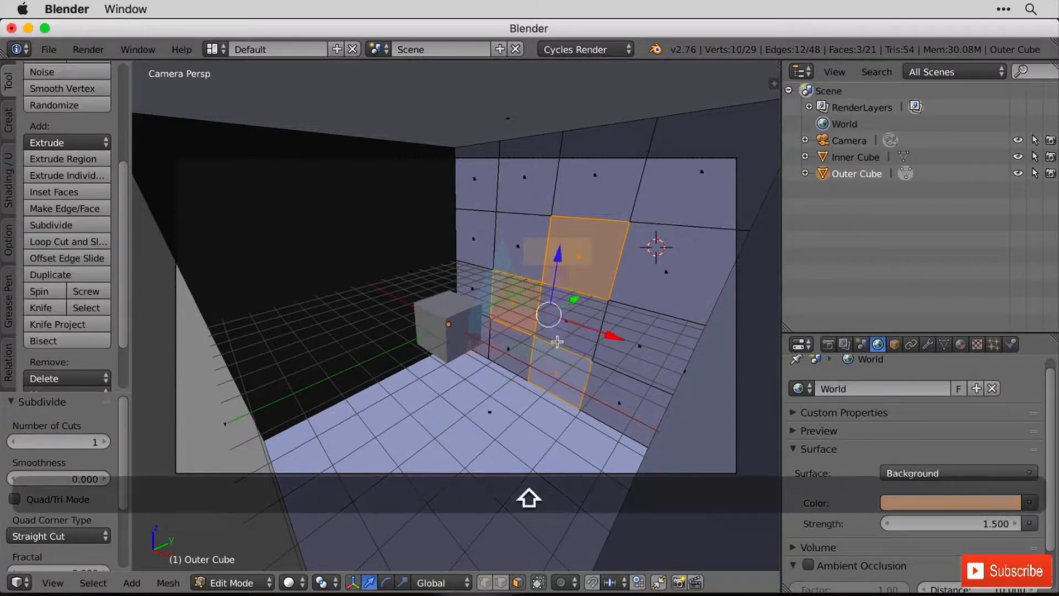
shift+right_click(525, 175)
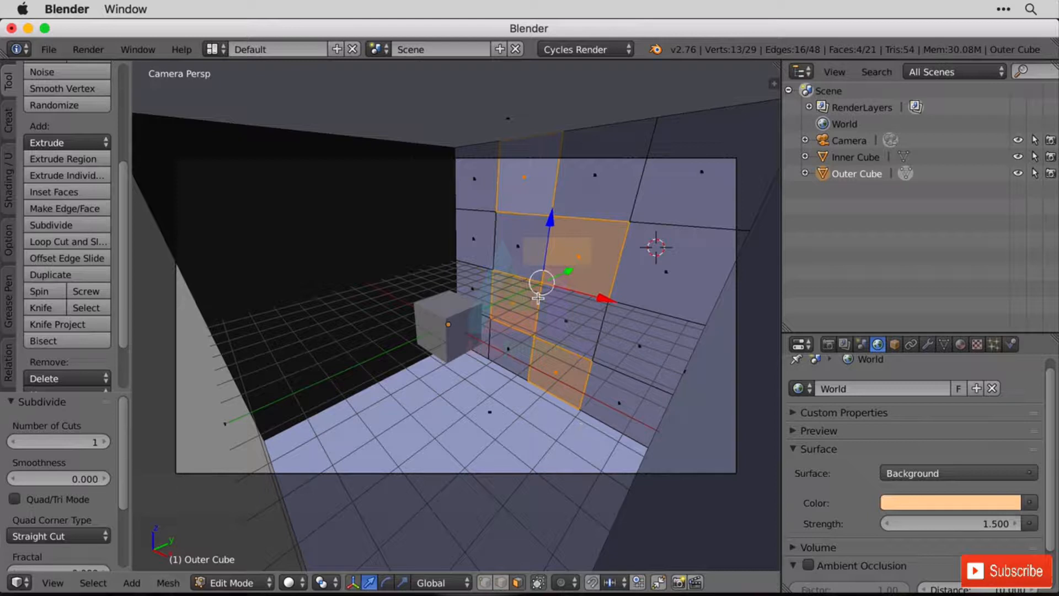
key(x)
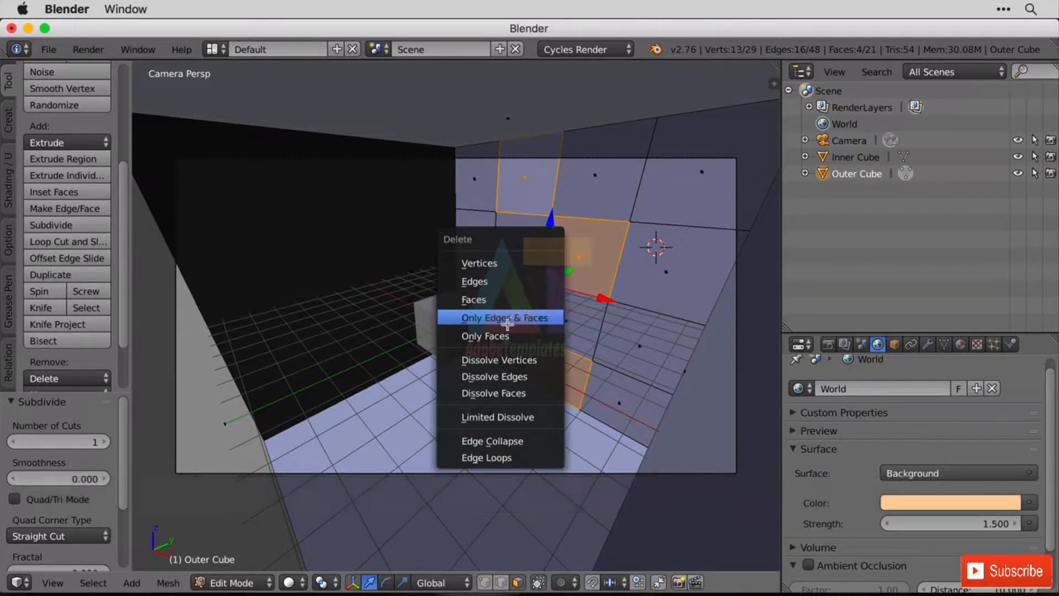
click(511, 300)
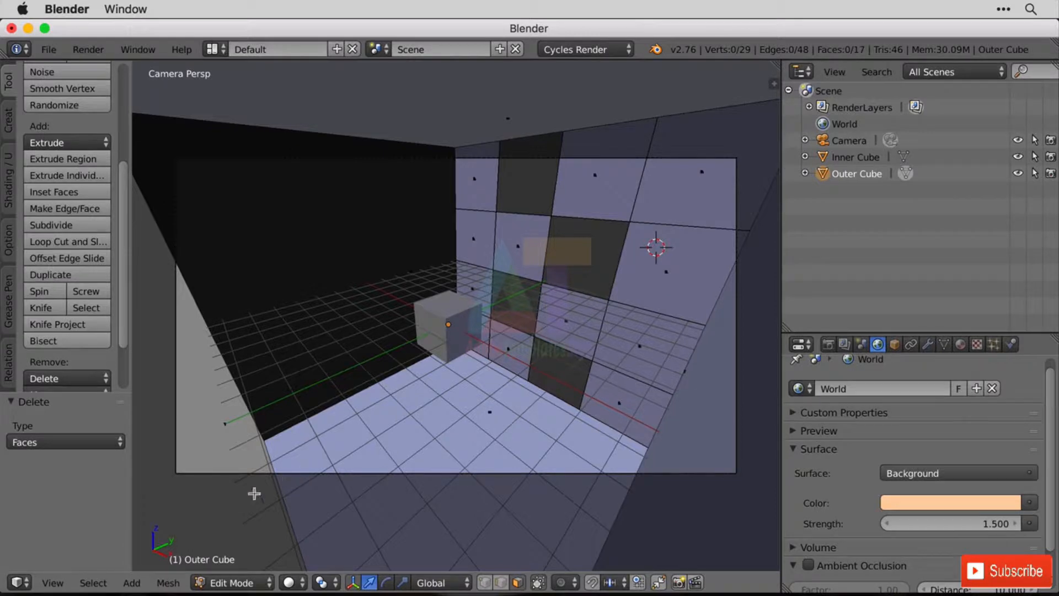
Preview the opened room with rendered viewport shading and render a still image.
click(290, 582)
click(327, 469)
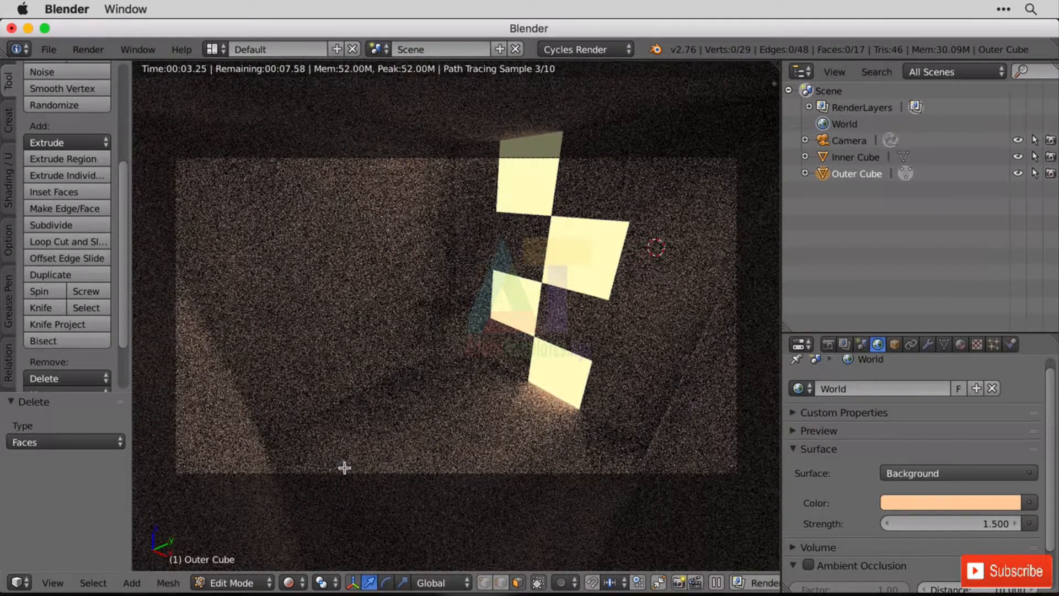
click(92, 49)
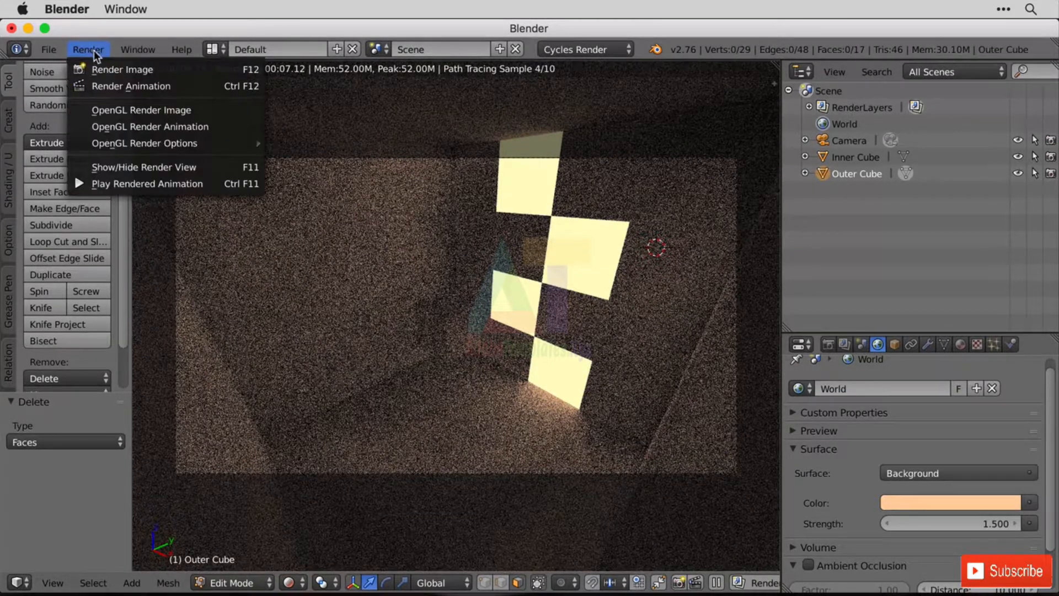
click(104, 71)
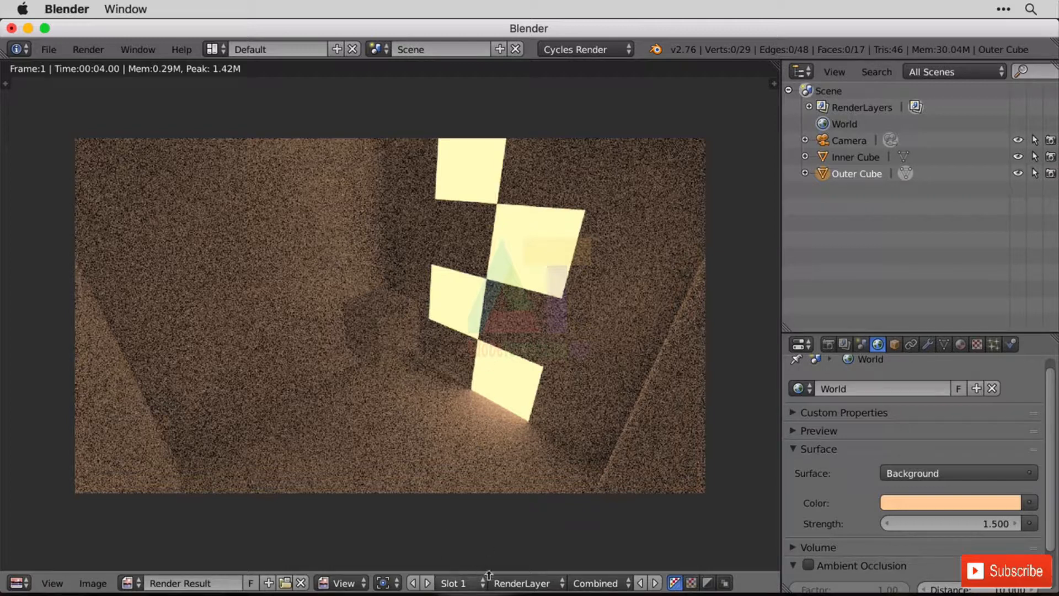
Switch the render result to Slot 2 for the next render and return to the 3D view.
click(467, 583)
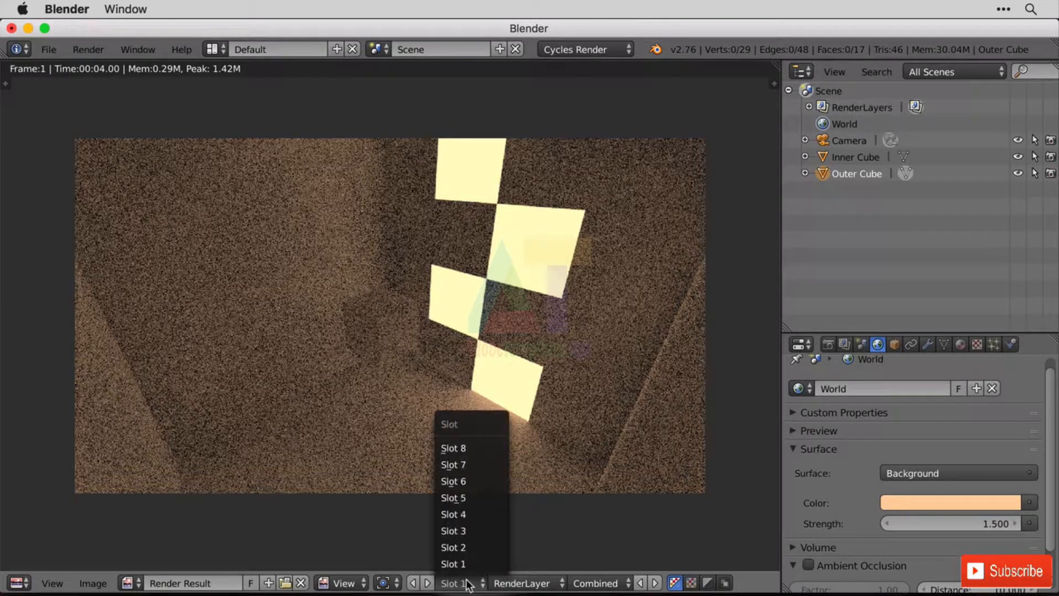
click(18, 584)
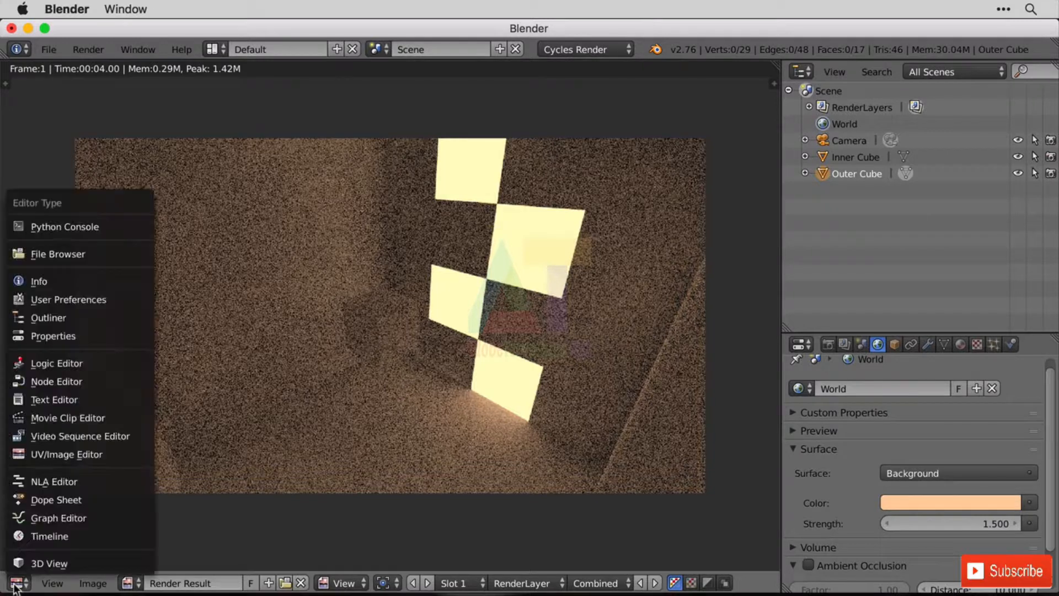
click(465, 583)
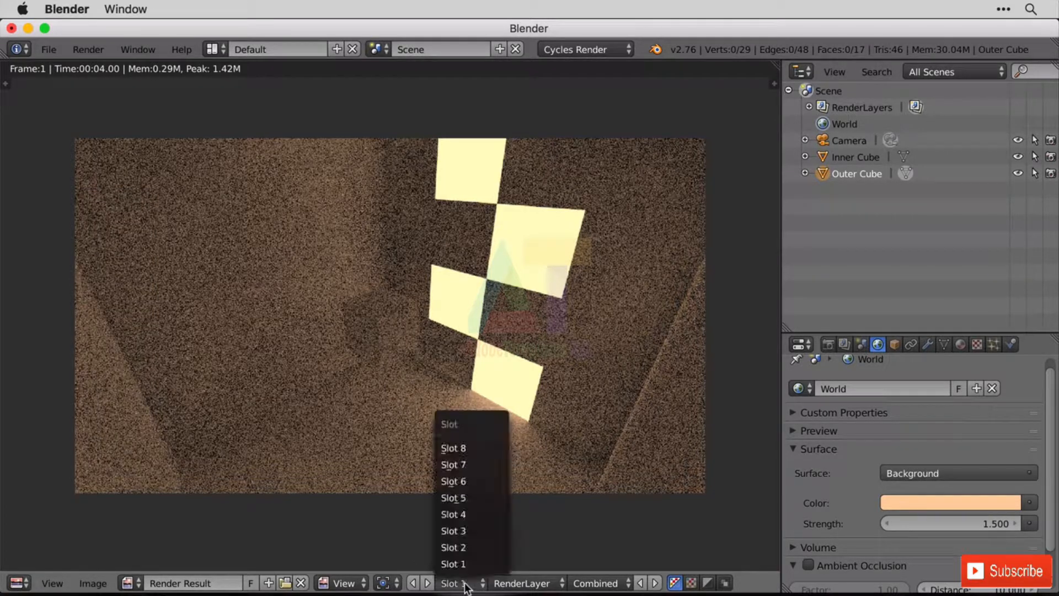
click(478, 548)
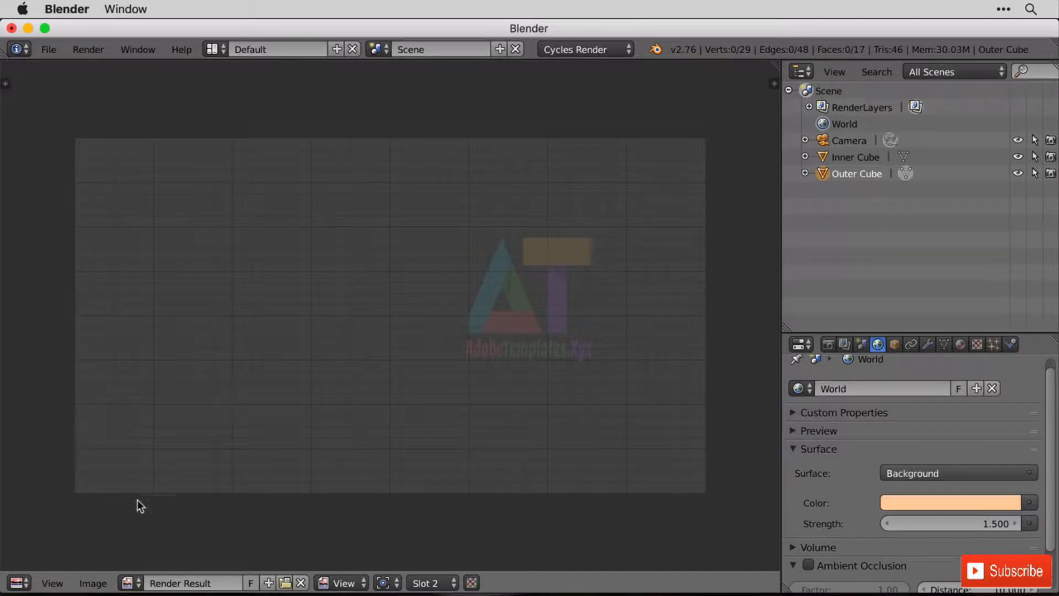
click(20, 583)
click(43, 563)
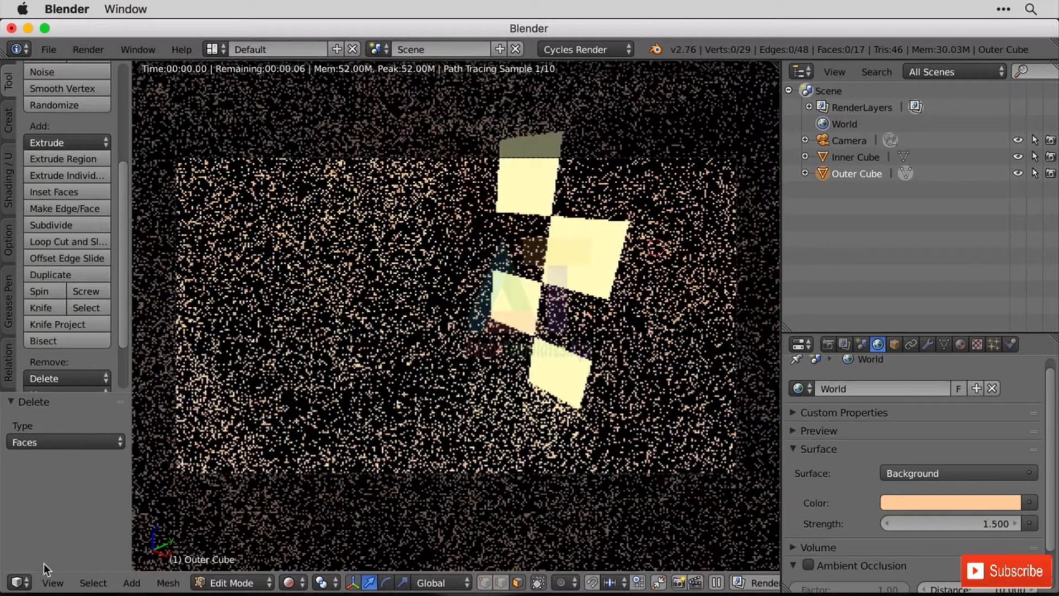
Switch the viewport to solid shading and select the Outer Cube vertex at the centre of the windowed wall.
click(288, 583)
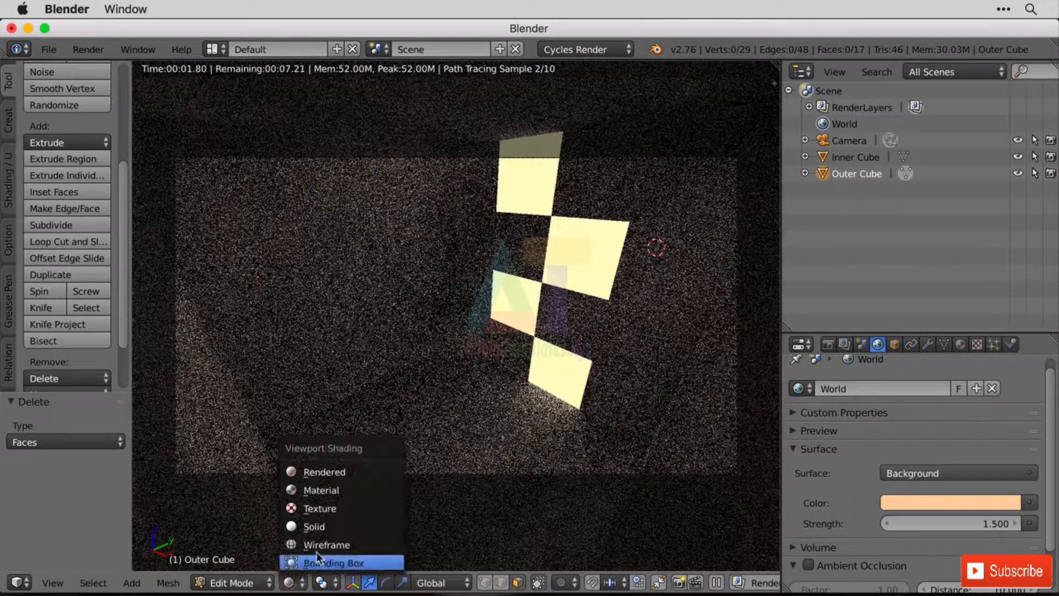
click(339, 529)
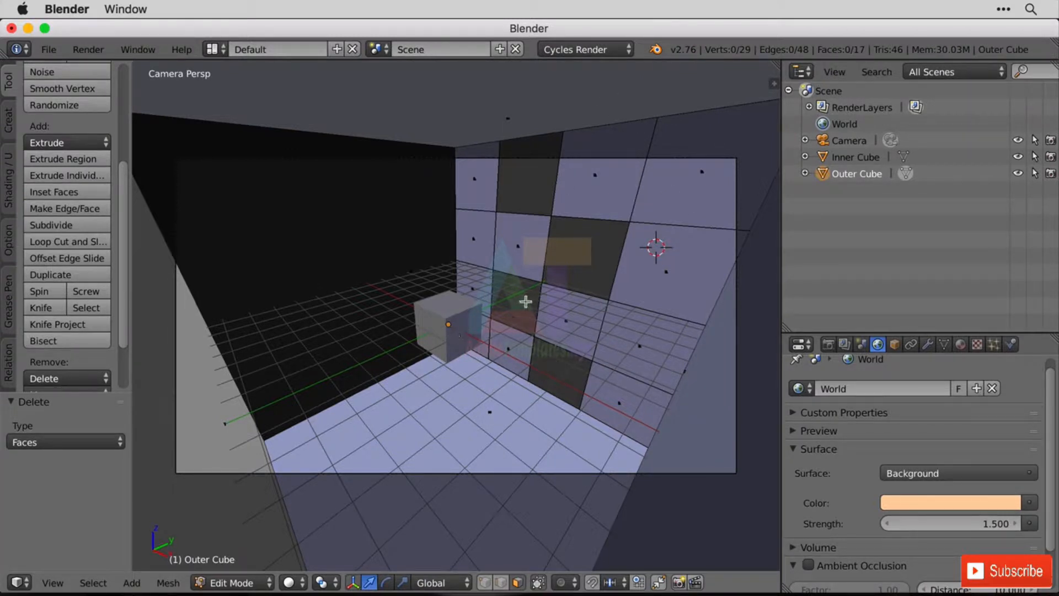
right_click(541, 281)
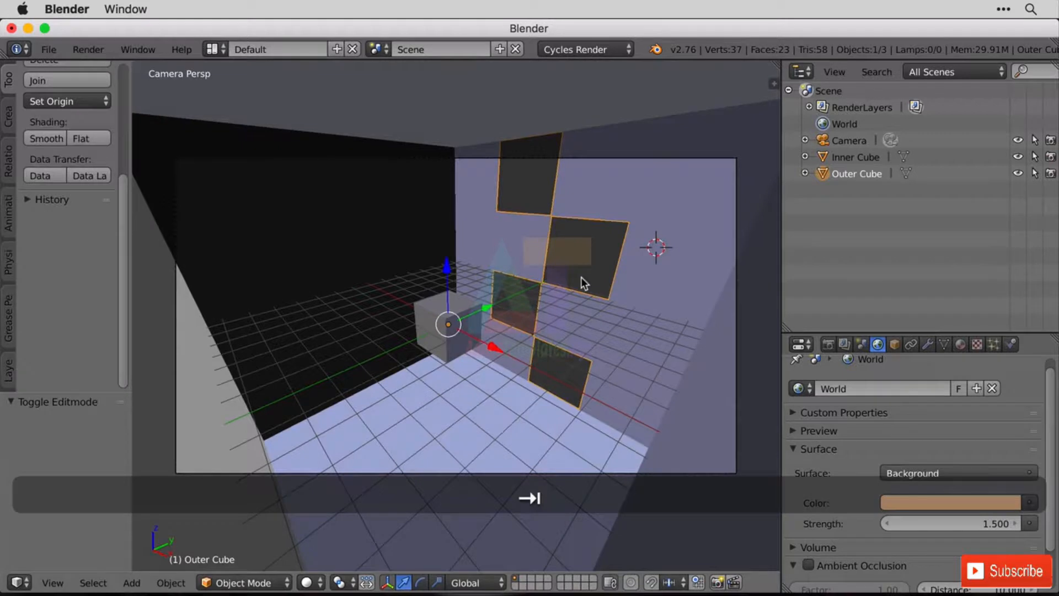
key(shift+a)
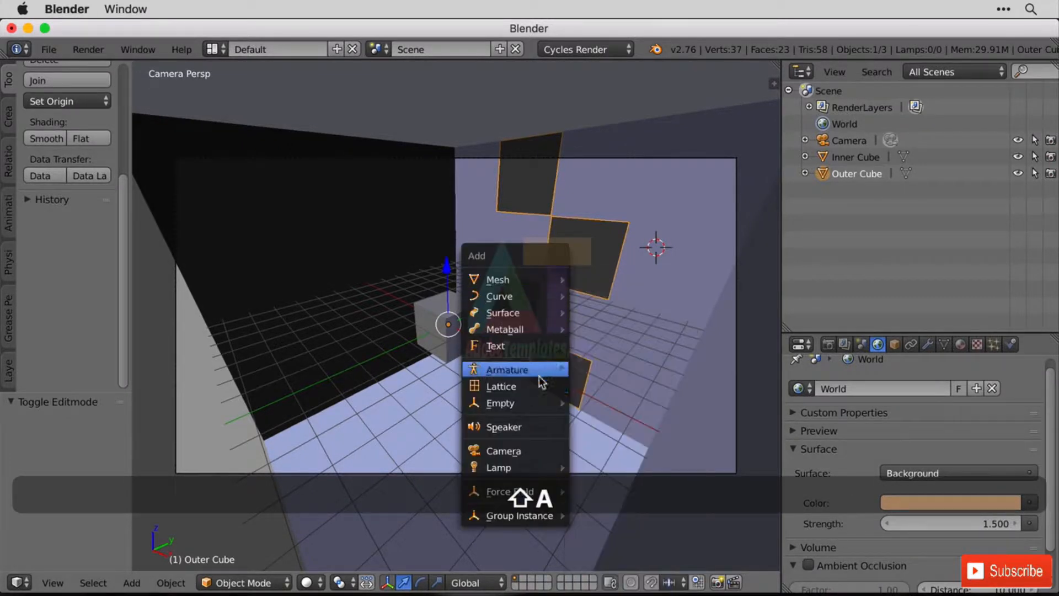
mouse_move(536, 468)
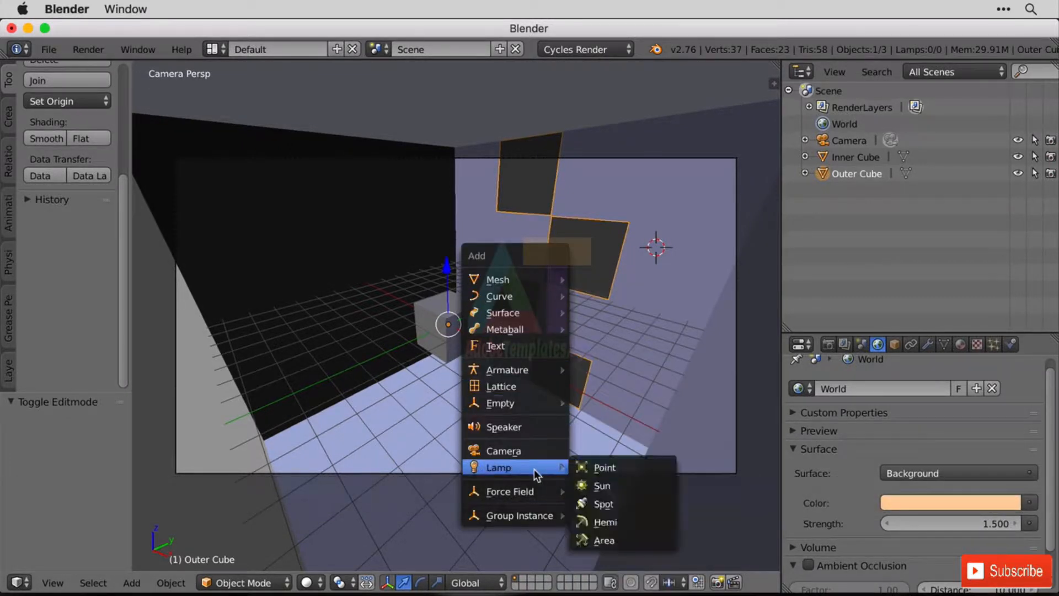
click(630, 543)
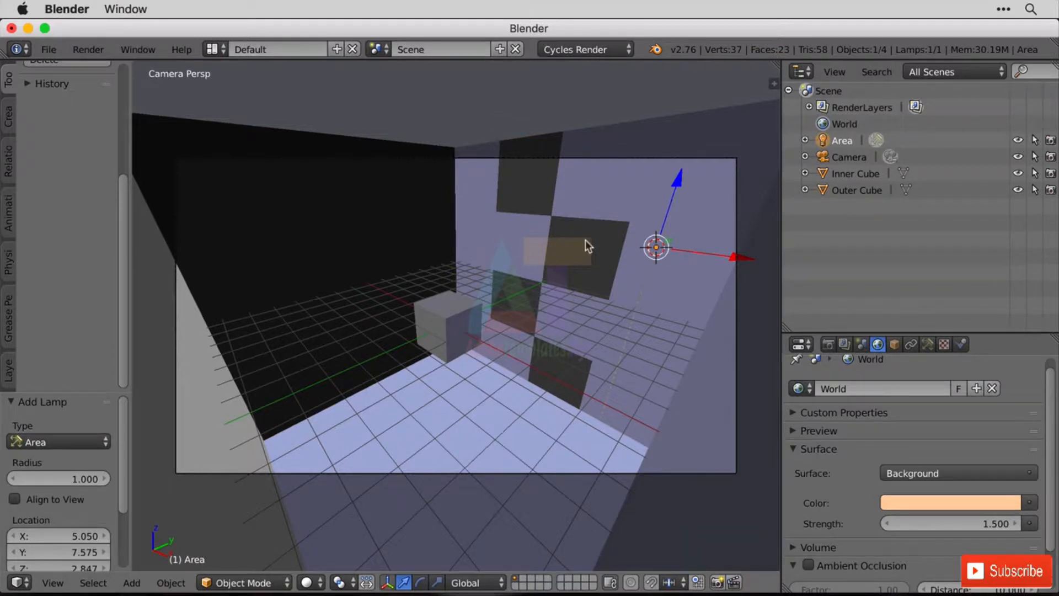
key(super+z)
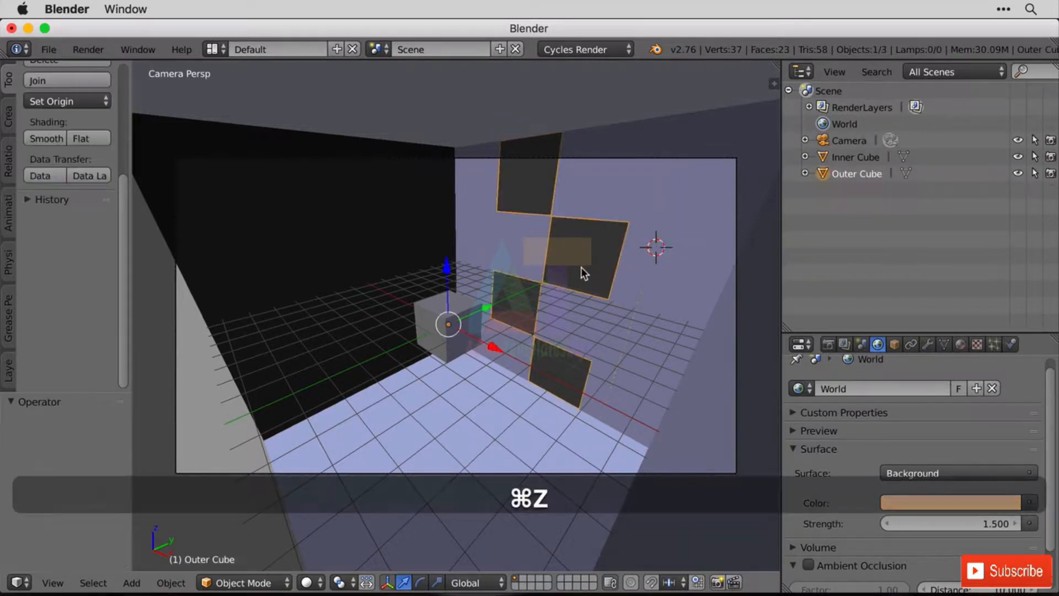
In edit mode on the Outer Cube, snap the 3D cursor to the selected vertex at the windowed wall's centre.
key(Tab)
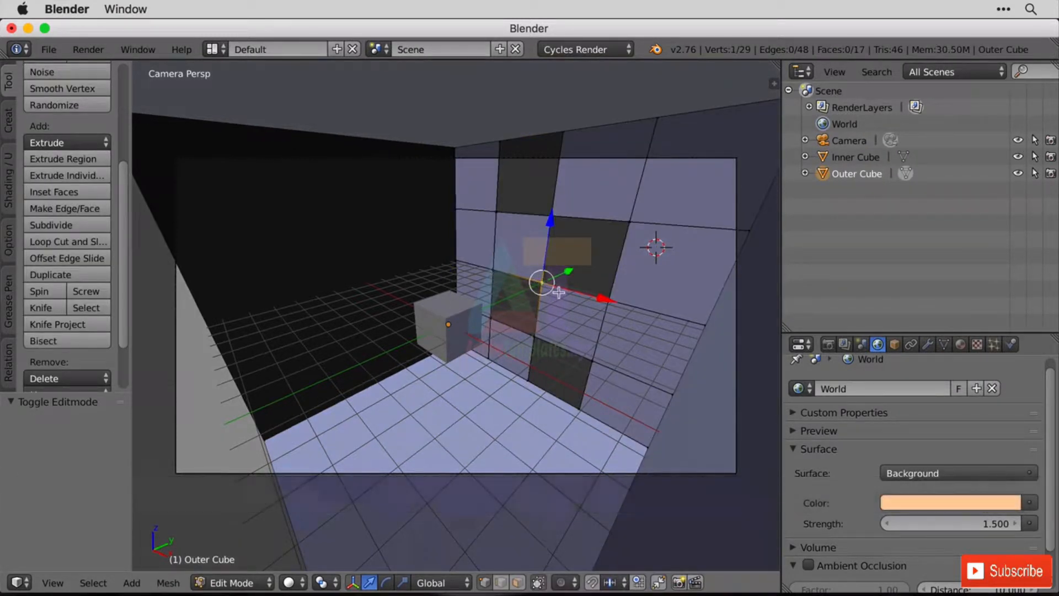
key(shift+s)
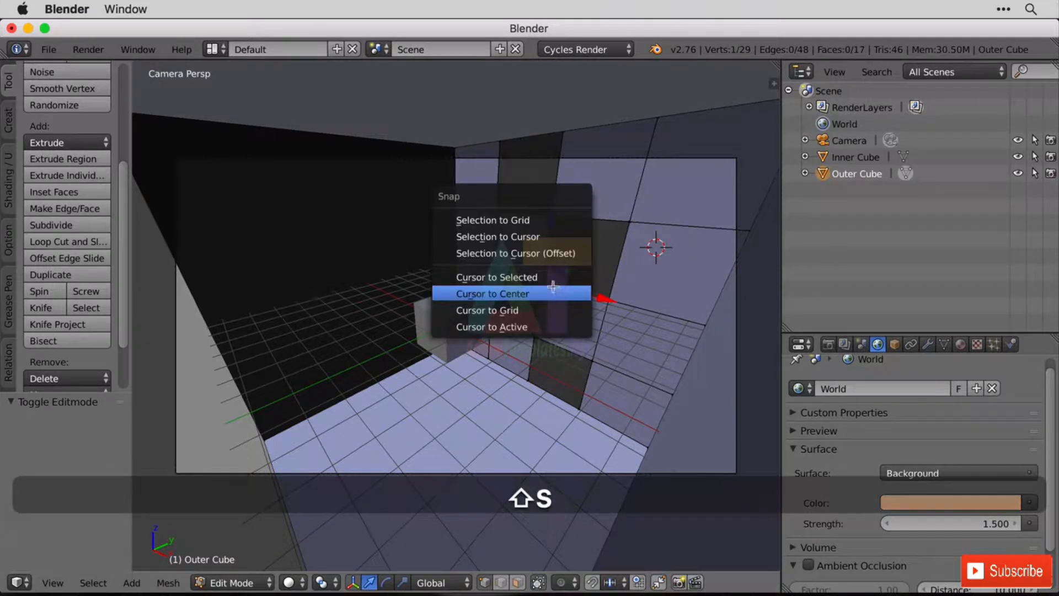
click(541, 275)
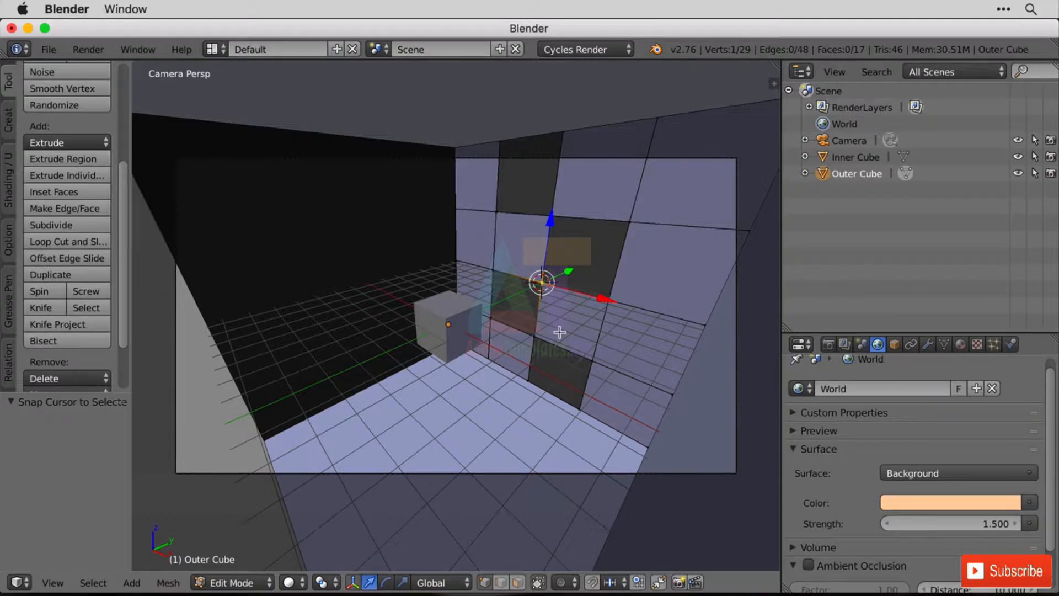
Return to object mode and add an Area lamp at the 3D cursor.
key(Tab)
key(shift+a)
mouse_move(558, 333)
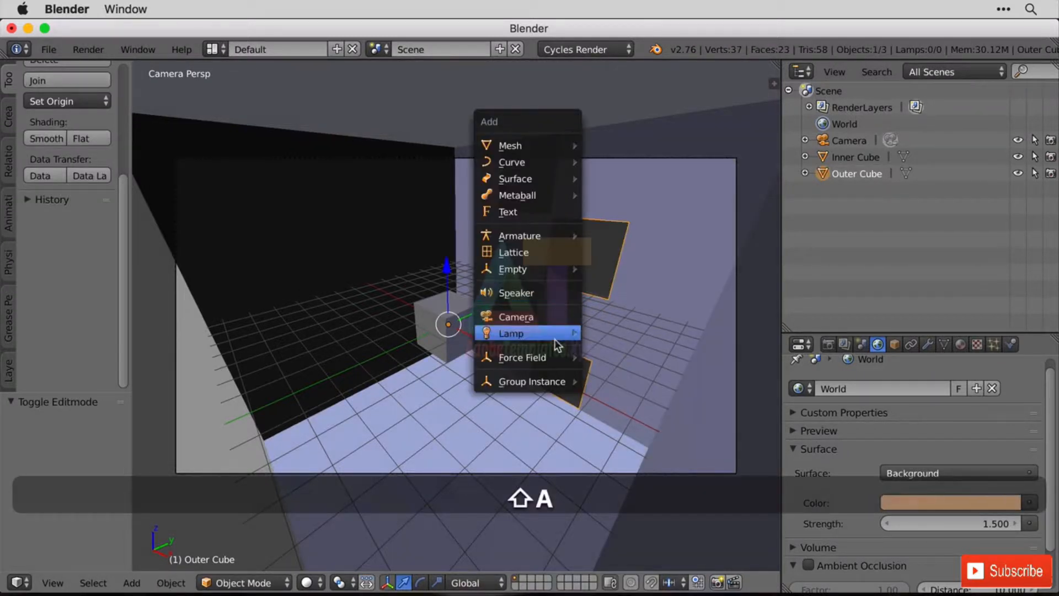
click(654, 404)
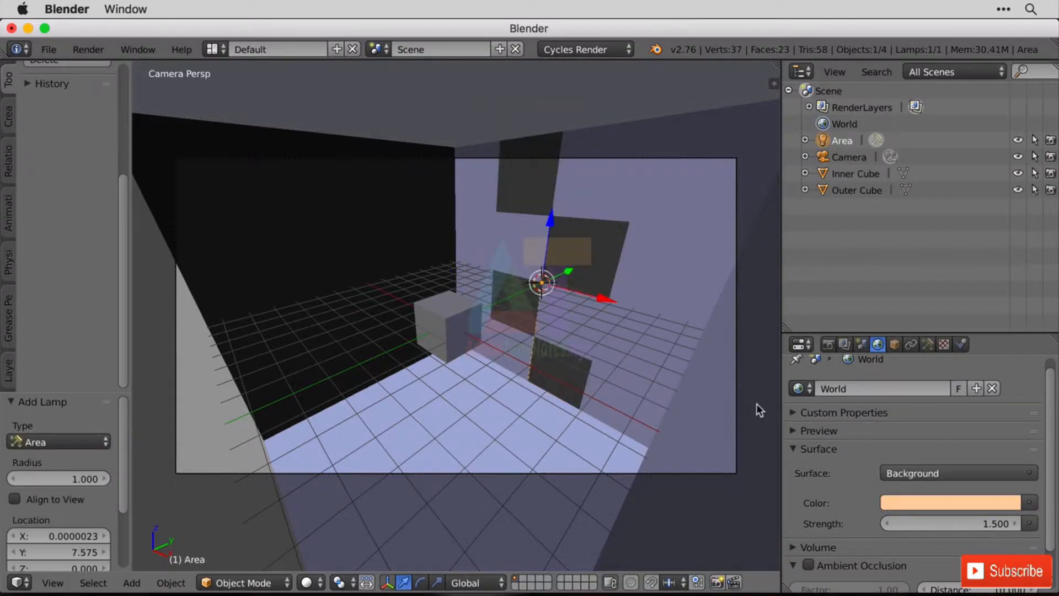
Rename the new area lamp as Portal.
double_click(842, 141)
text(Por)
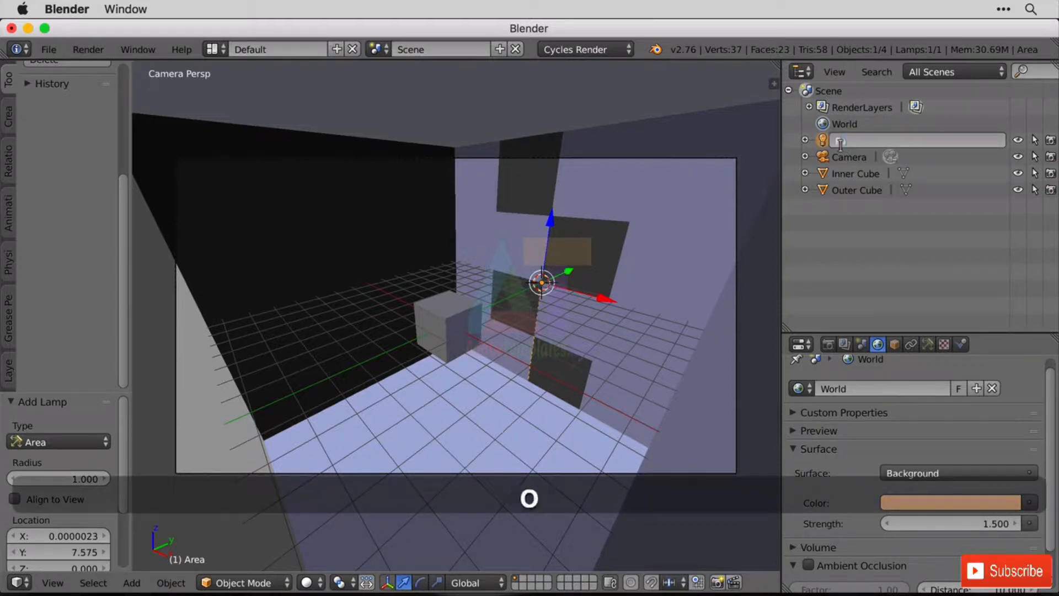
text(tal)
key(Return)
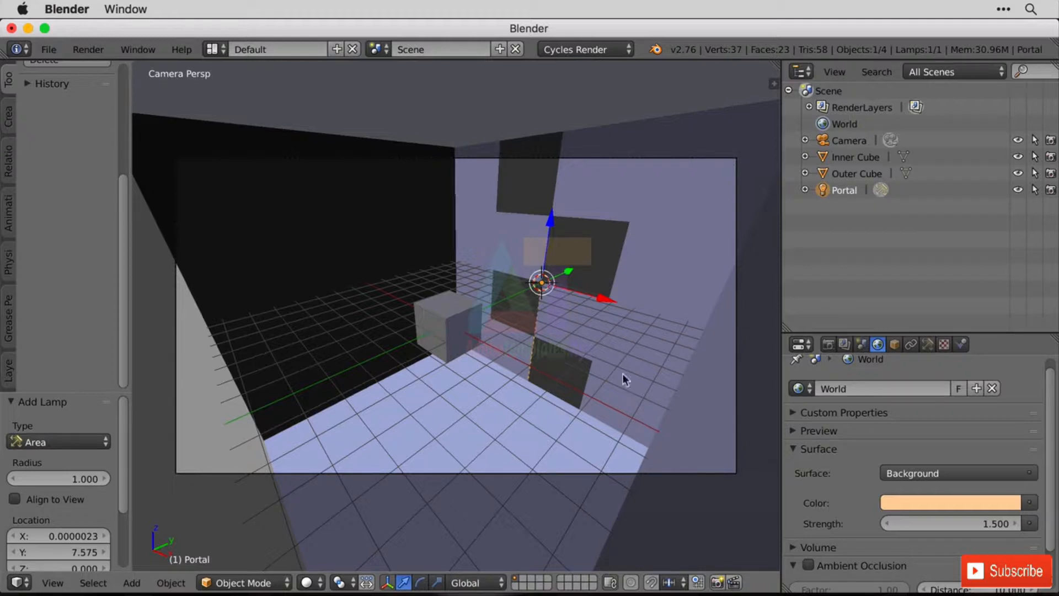
Make the area lamp a light portal by enabling its Portal option, and set its size to about 3.638.
click(928, 344)
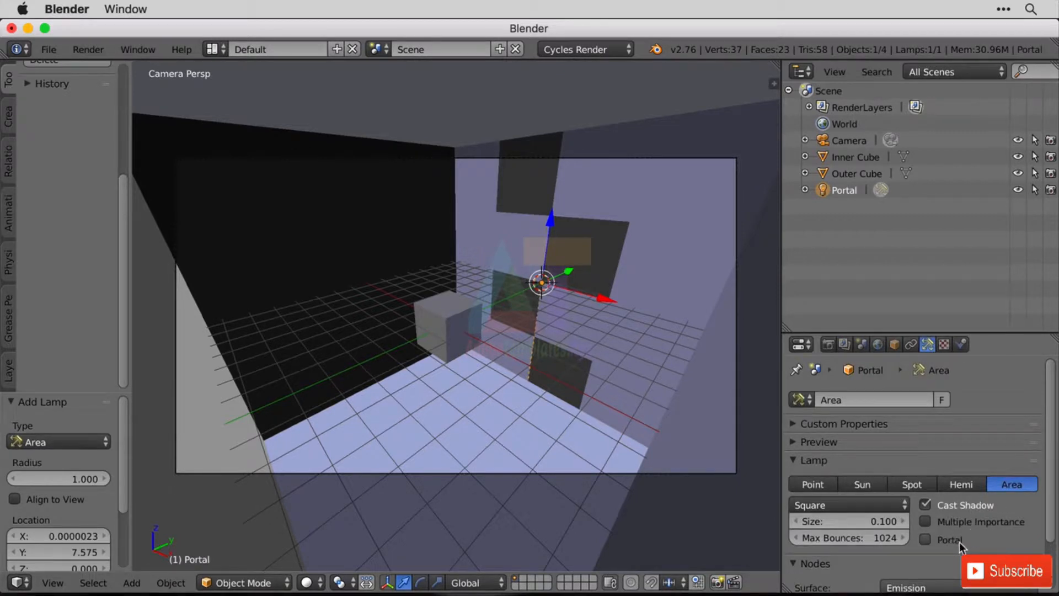
drag(958, 333, 944, 210)
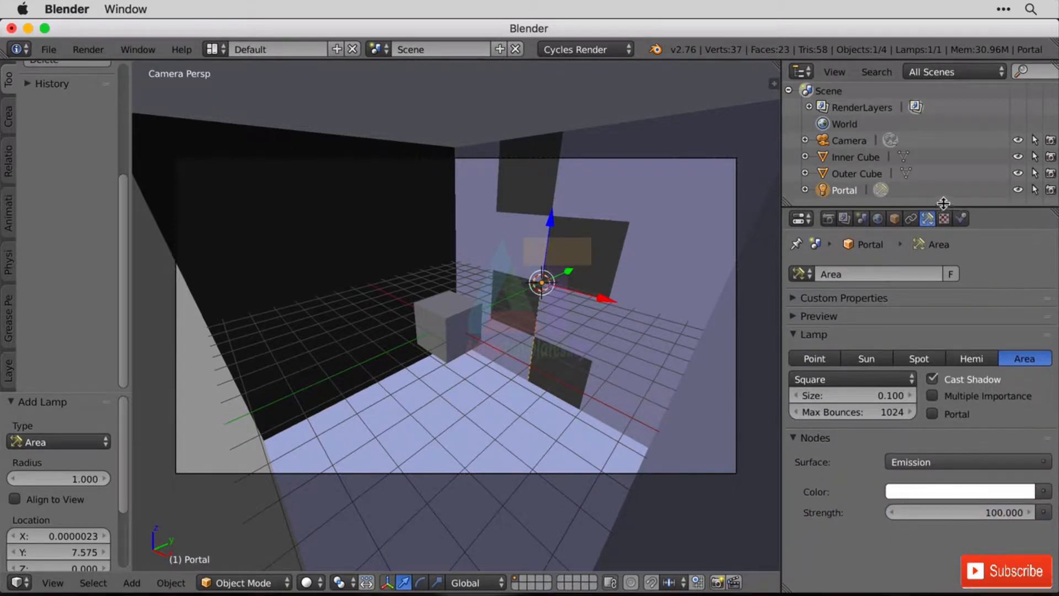
click(963, 415)
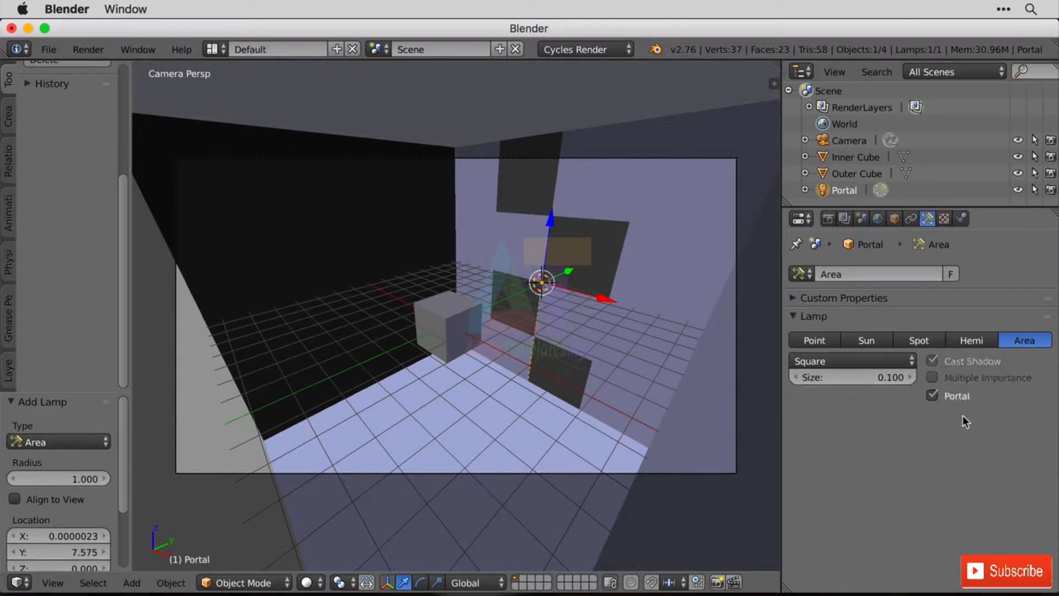
drag(818, 385, 971, 378)
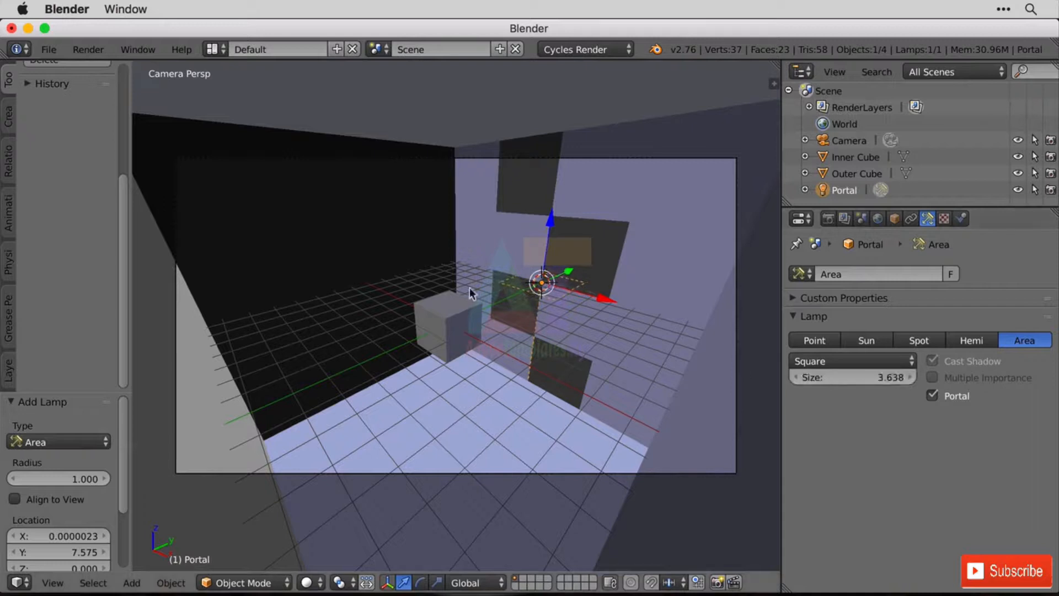
Scale the portal lamp up uniformly by about 2.217 and change its shape to Rectangle.
key(s)
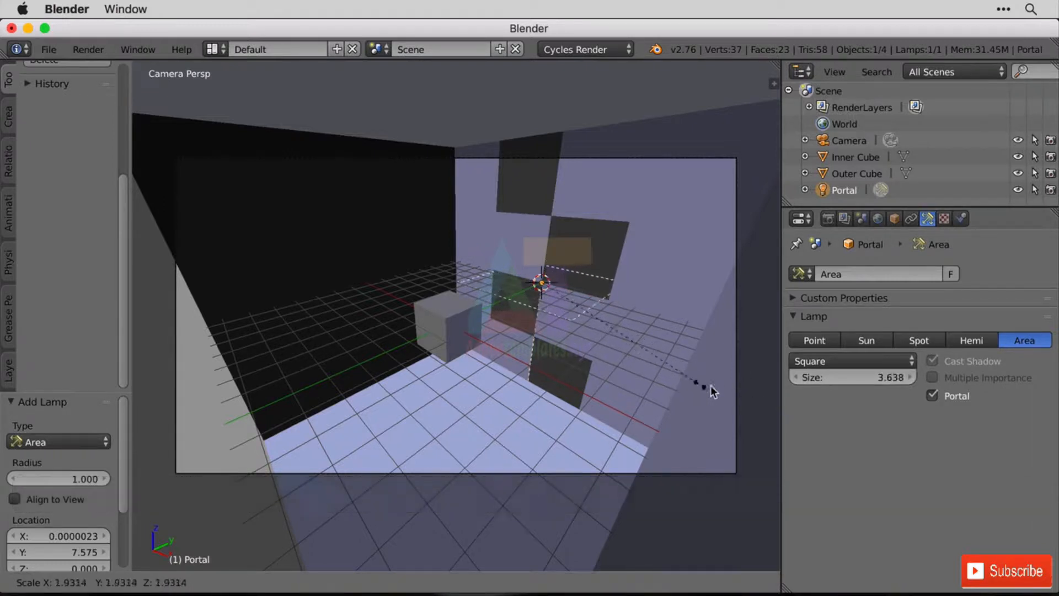
click(727, 389)
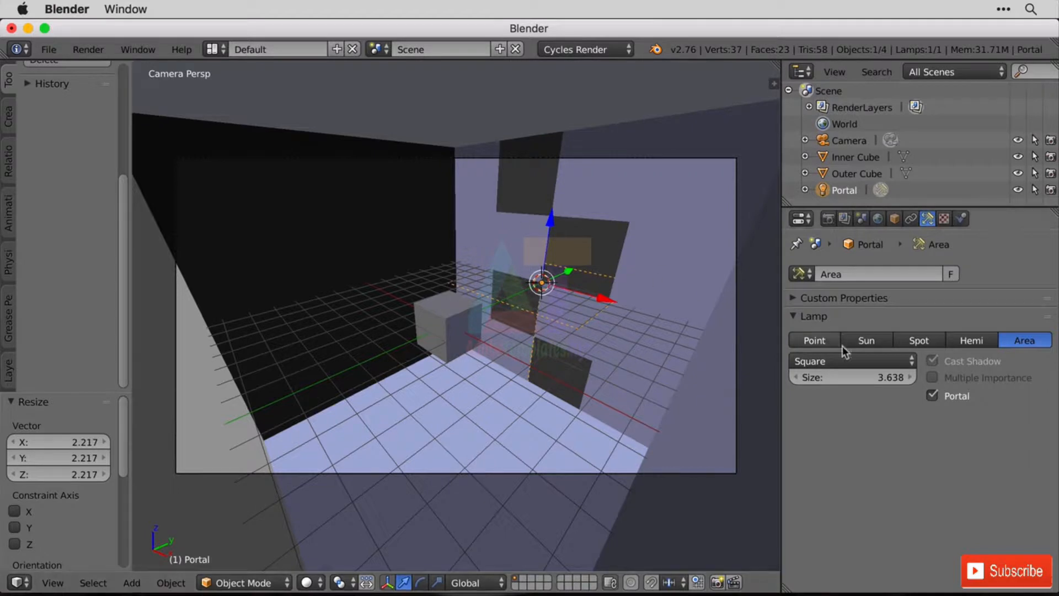
click(881, 363)
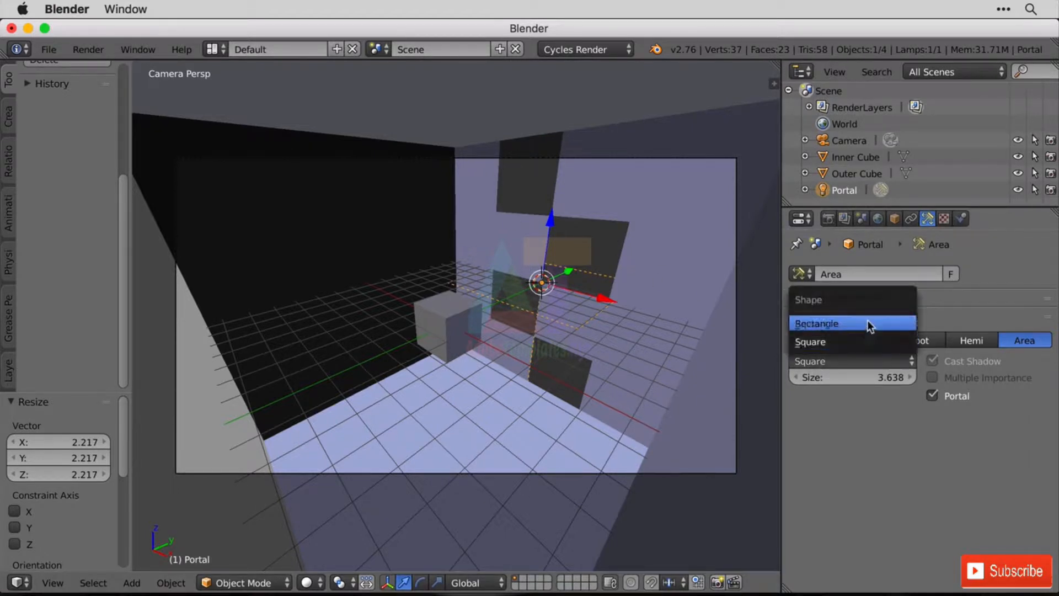
click(872, 324)
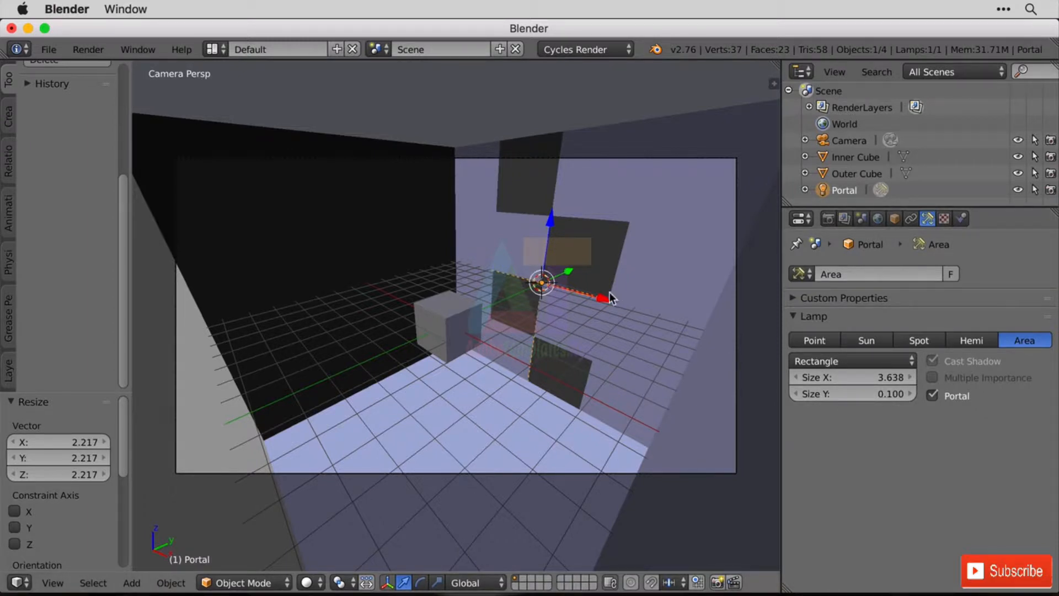
Scale the rectangular portal lamp uniformly by about 1.040, and stretch it by about 42.591 along the Y axis.
key(s)
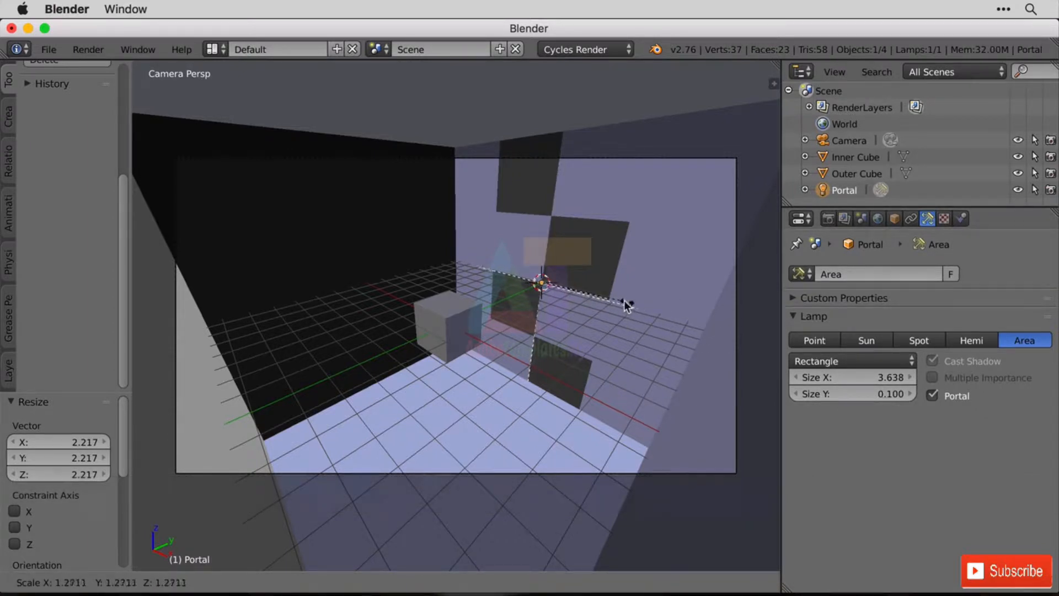
click(610, 298)
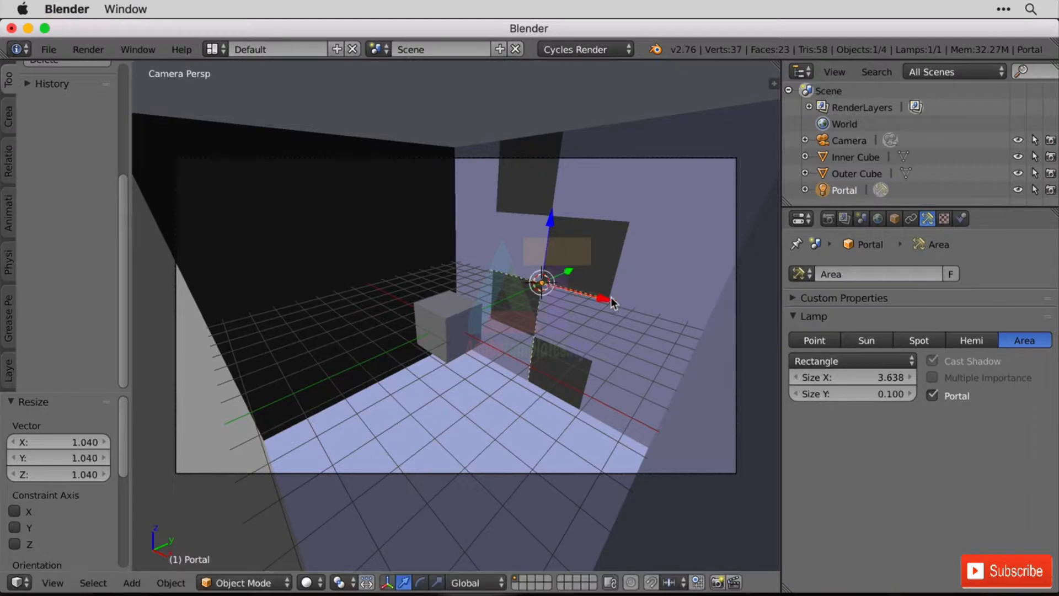
key(s)
key(y)
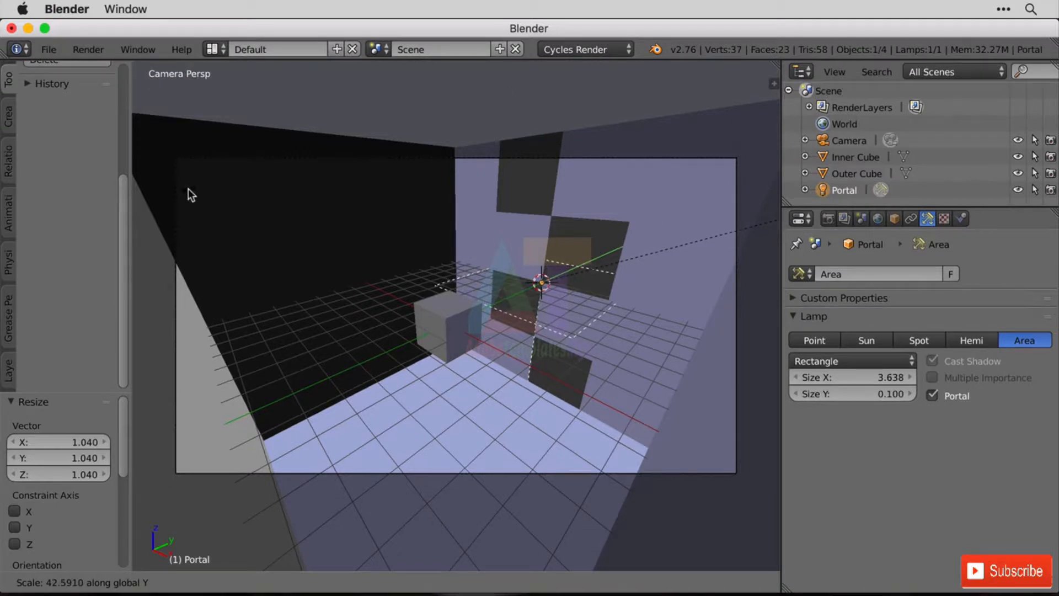
click(415, 235)
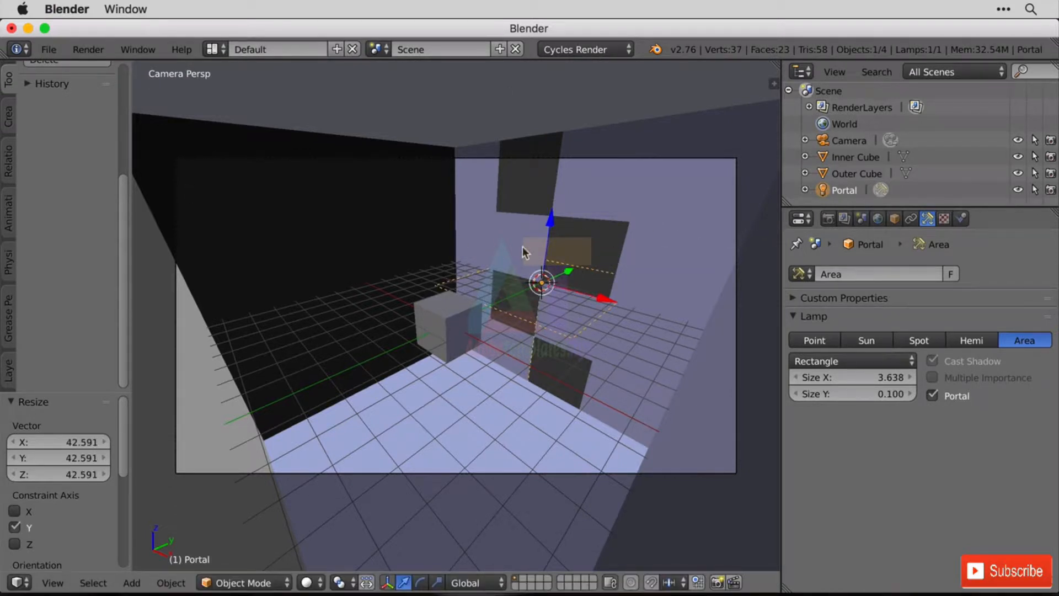
Rotate the portal lamp 90 degrees around the X axis to stand parallel to the windowed wall.
key(r)
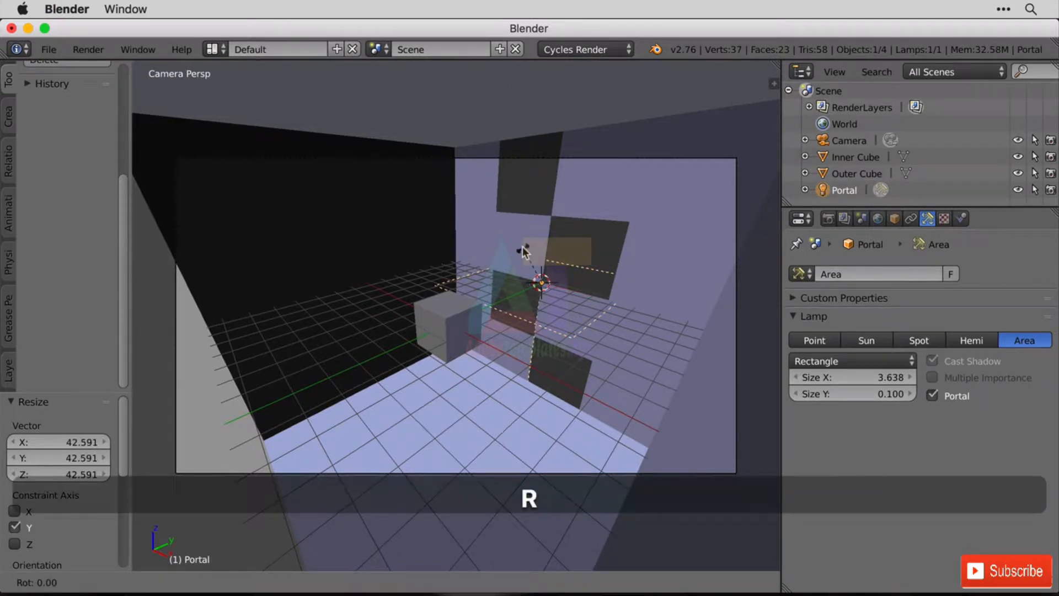
key(x)
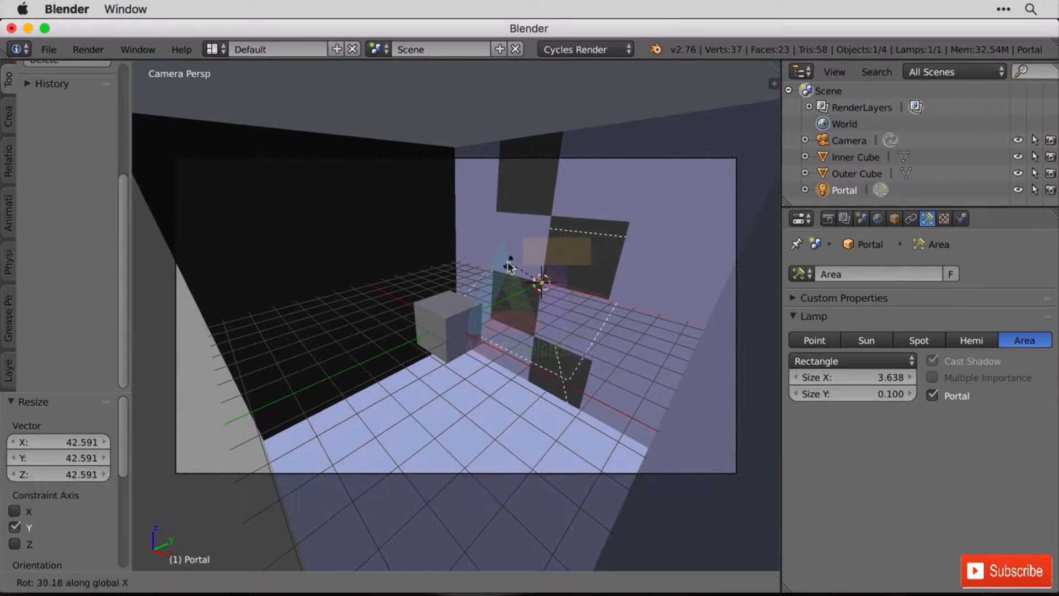
text(90)
key(Return)
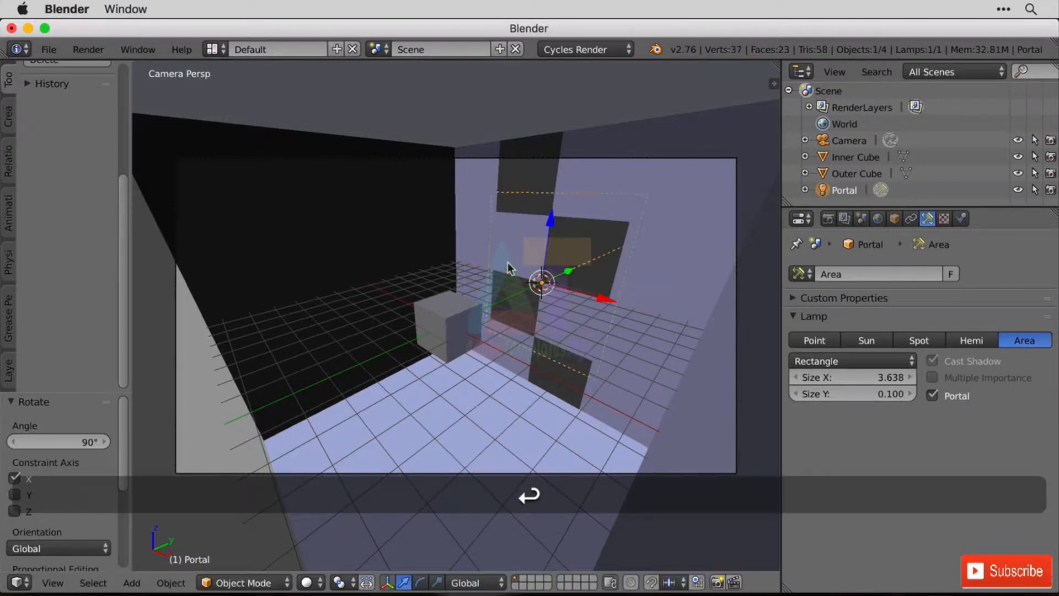
Scale the portal lamp by about 1.580 along the Z axis to span the full height of the windows.
key(s)
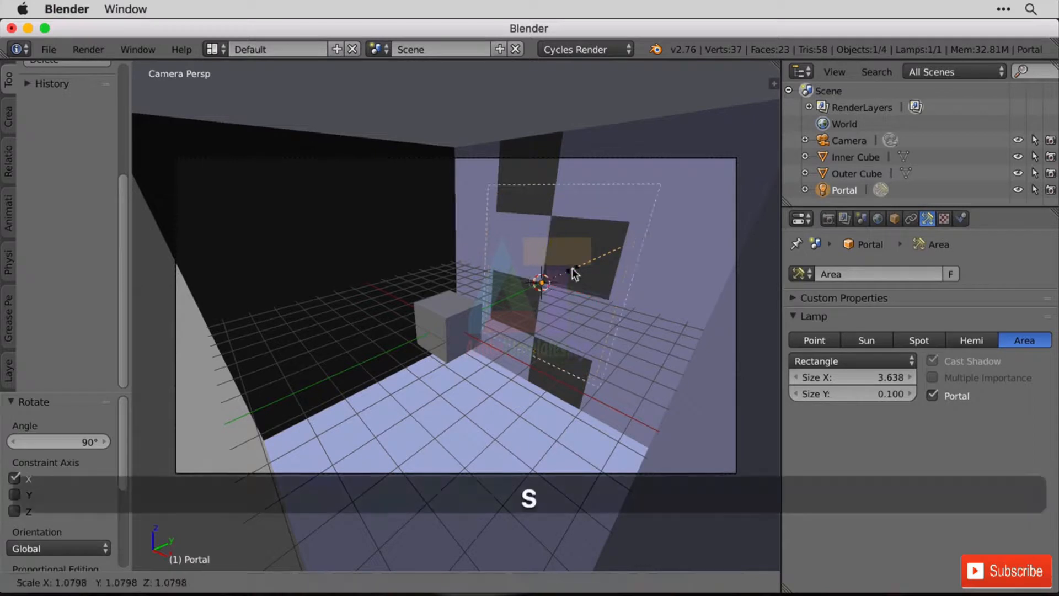
key(y)
right_click(585, 265)
key(s)
key(z)
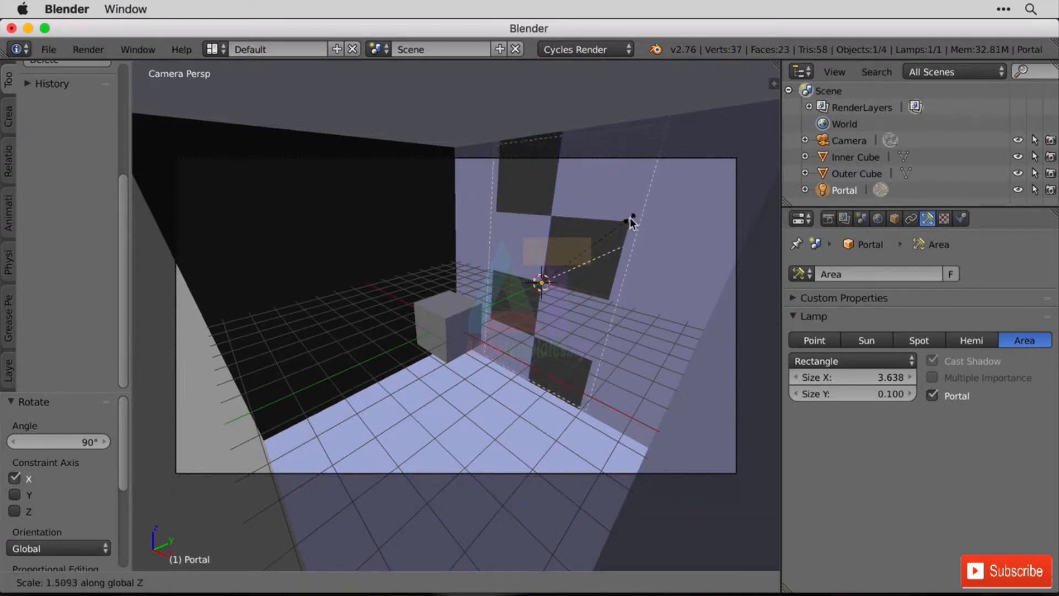
click(634, 218)
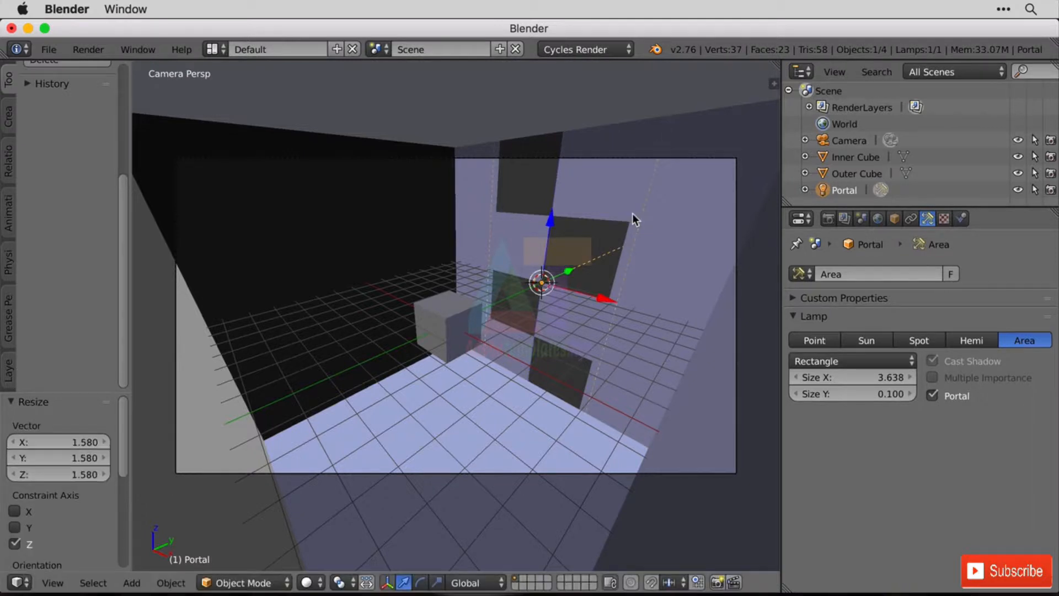
Narrow the portal lamp to about 0.940 along the X axis to match the width of the window openings.
key(s)
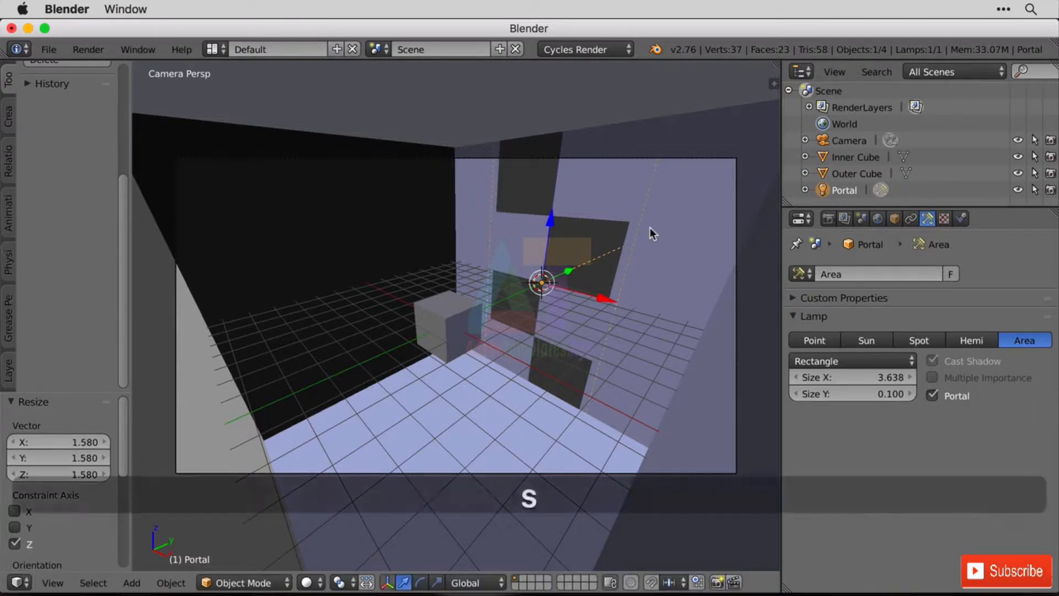
key(x)
click(639, 225)
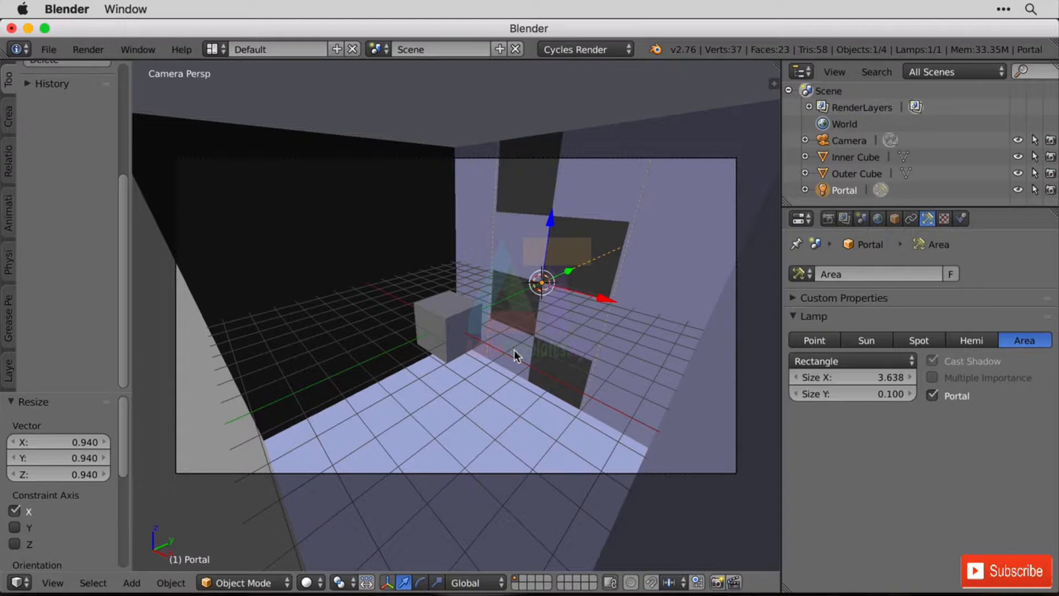
Render the room with the portal lamp into Slot 2 and compare it with the Slot 1 render.
click(111, 50)
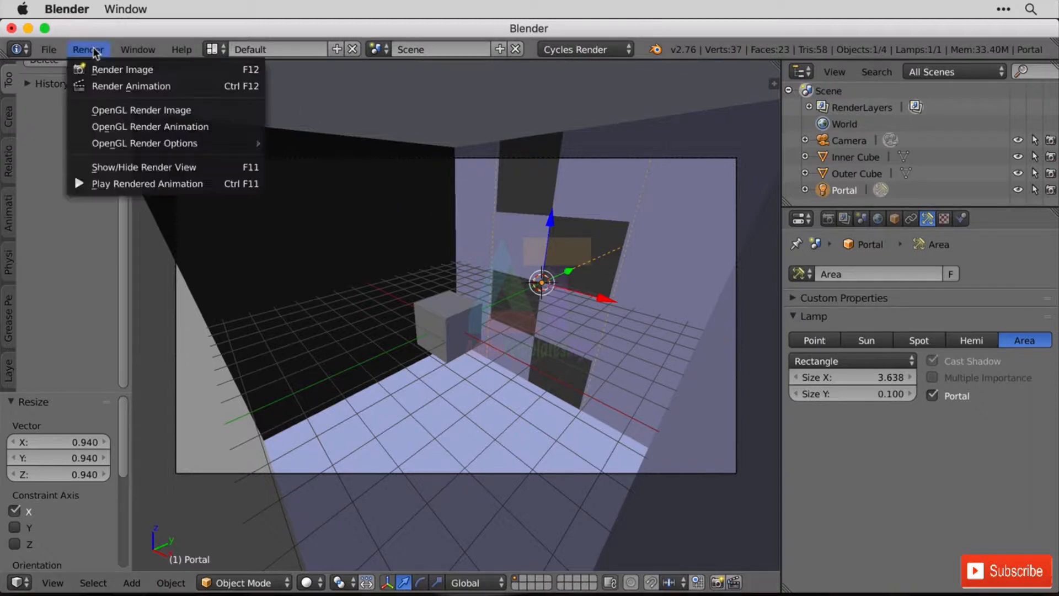
click(110, 68)
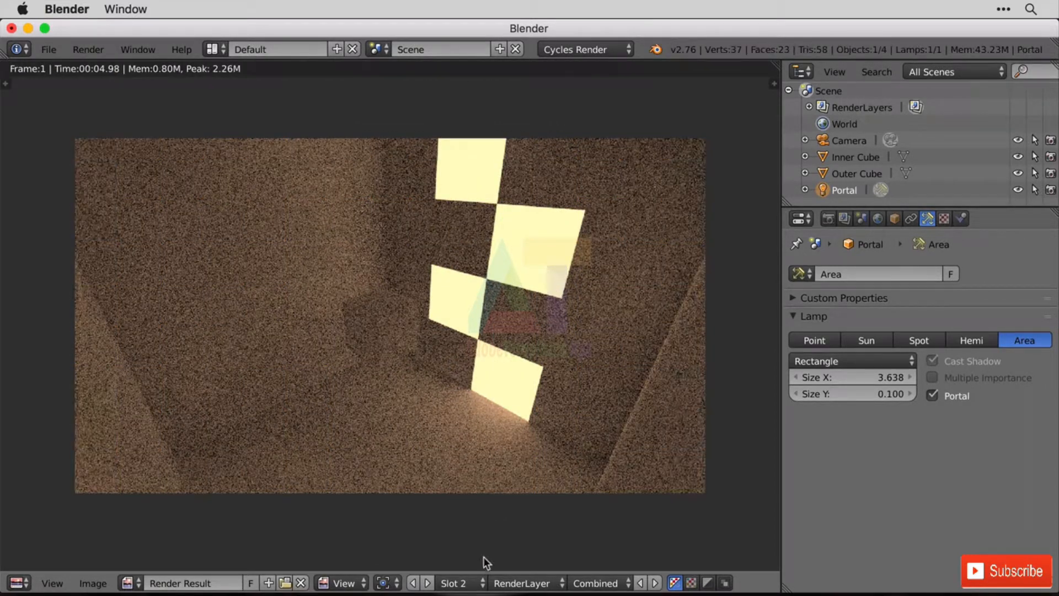
click(460, 583)
click(475, 562)
click(458, 583)
click(473, 548)
Return to the 3D scene and rotate the portal lamp -180 degrees around the global X axis to reverse its facing.
click(19, 583)
click(60, 555)
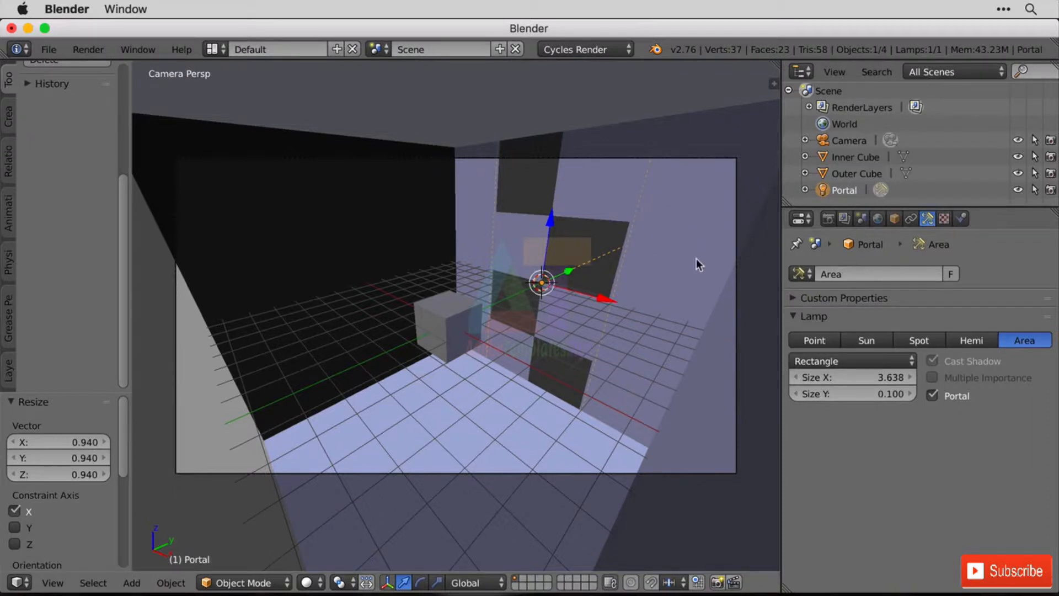
key(e)
key(r)
text(x)
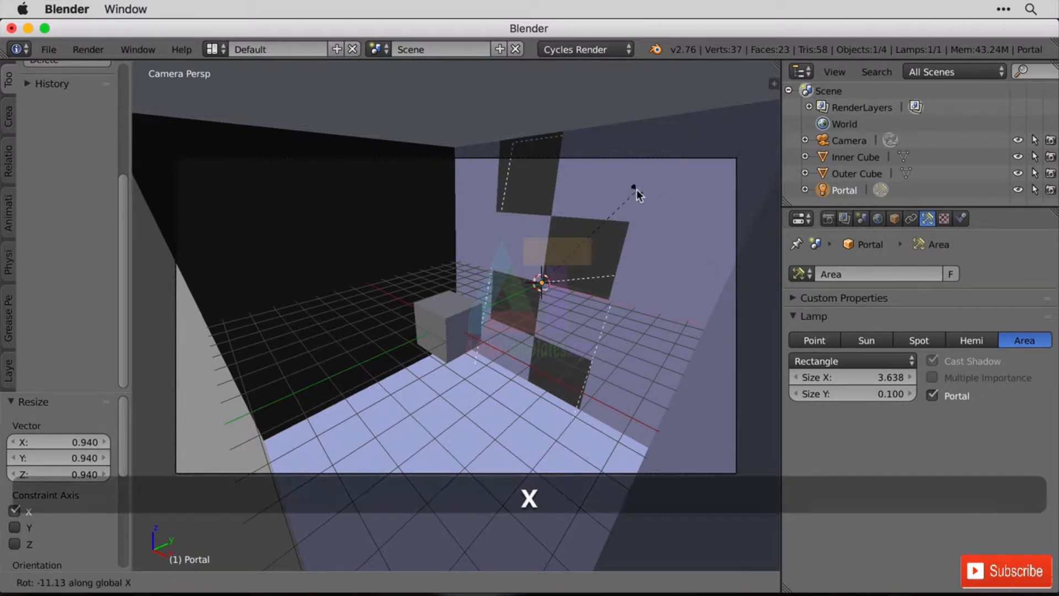
text(90)
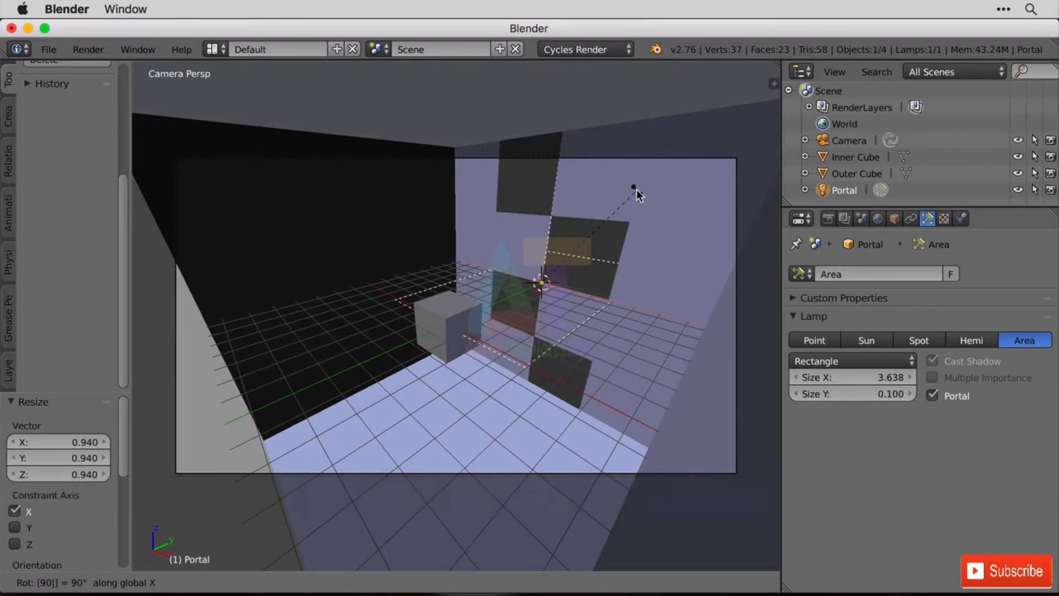
key(BackSpace)
text(180)
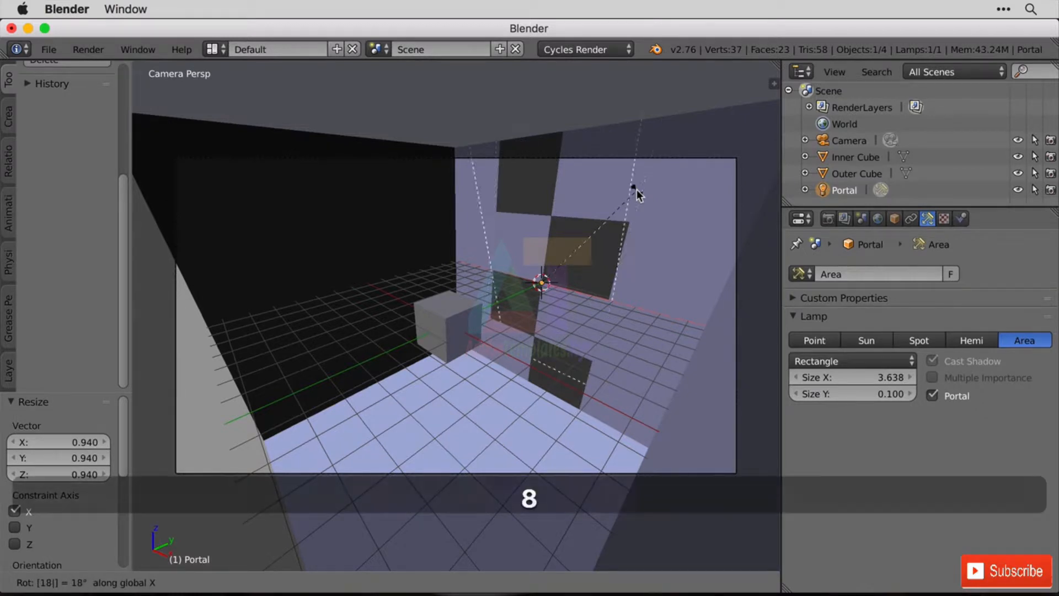
key(Return)
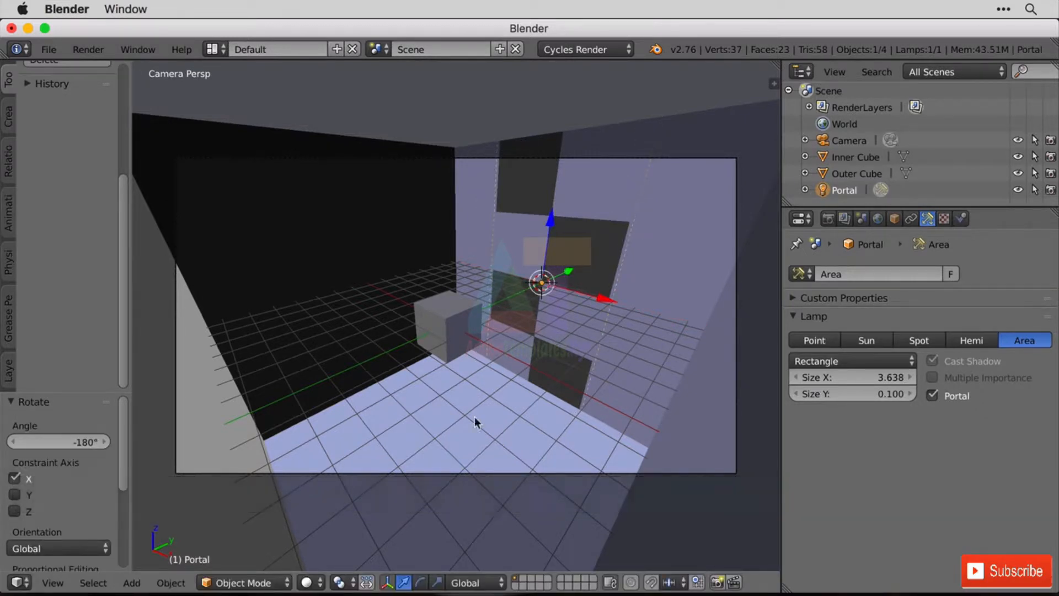
Render the room again in Slot 2 with the flipped portal lamp.
click(88, 50)
click(20, 583)
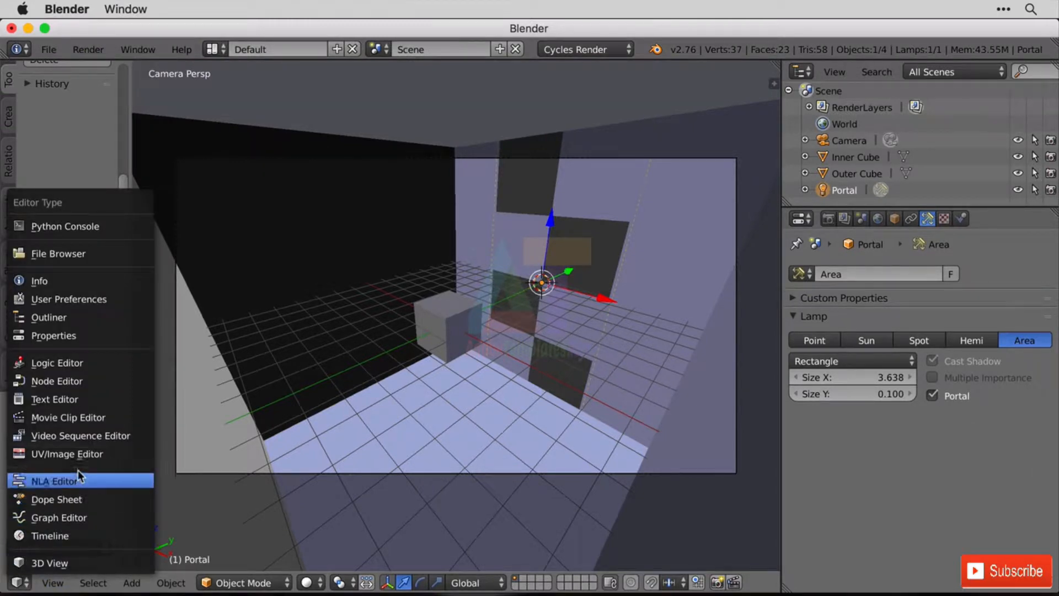
click(105, 453)
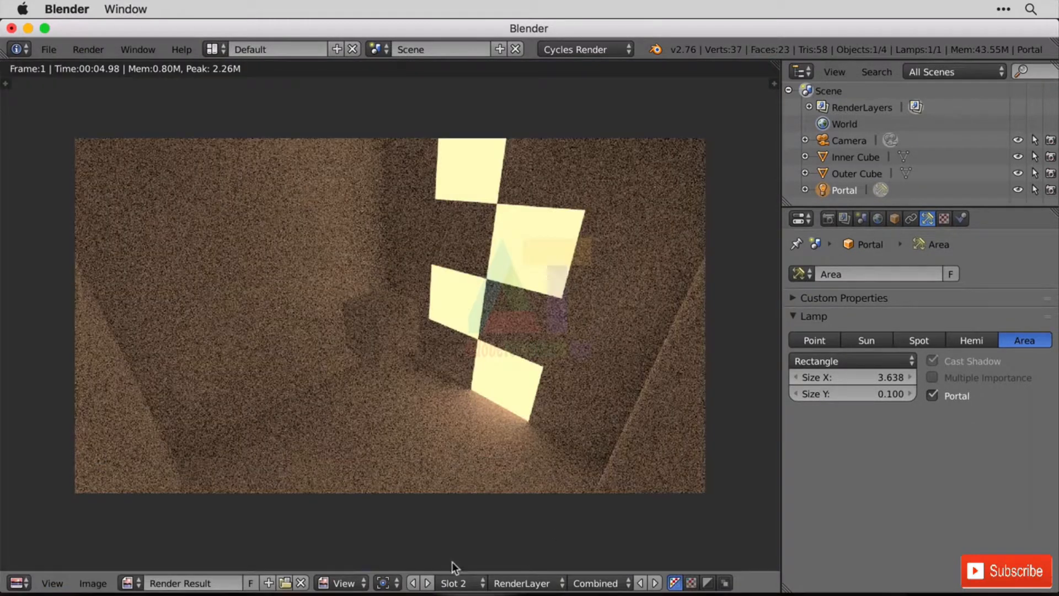
key(F12)
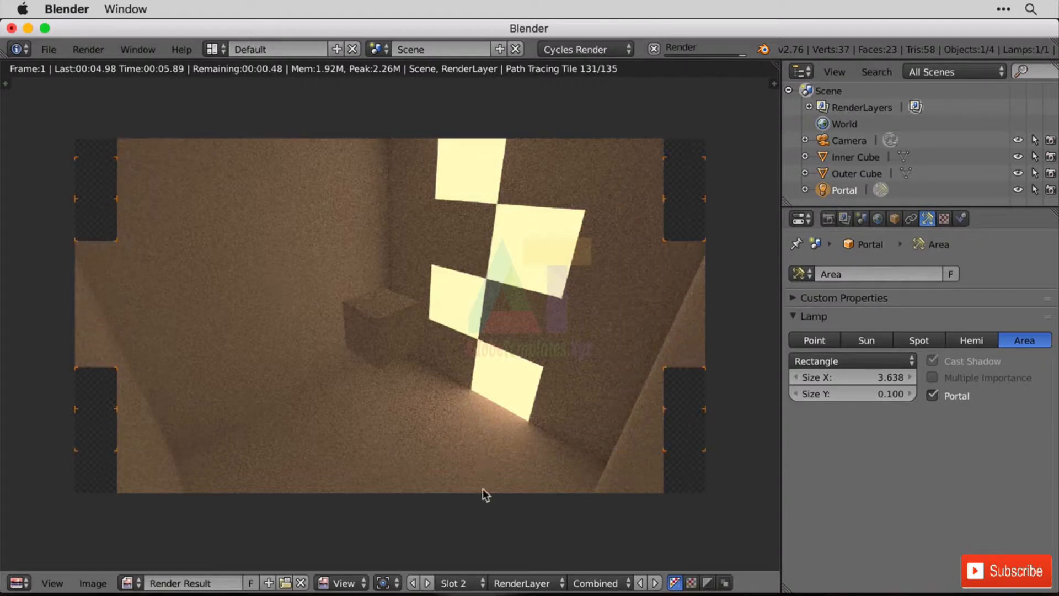
Compare the noise and render times of the Slot 1 render without the portal and the Slot 2 render with it.
click(474, 583)
click(475, 564)
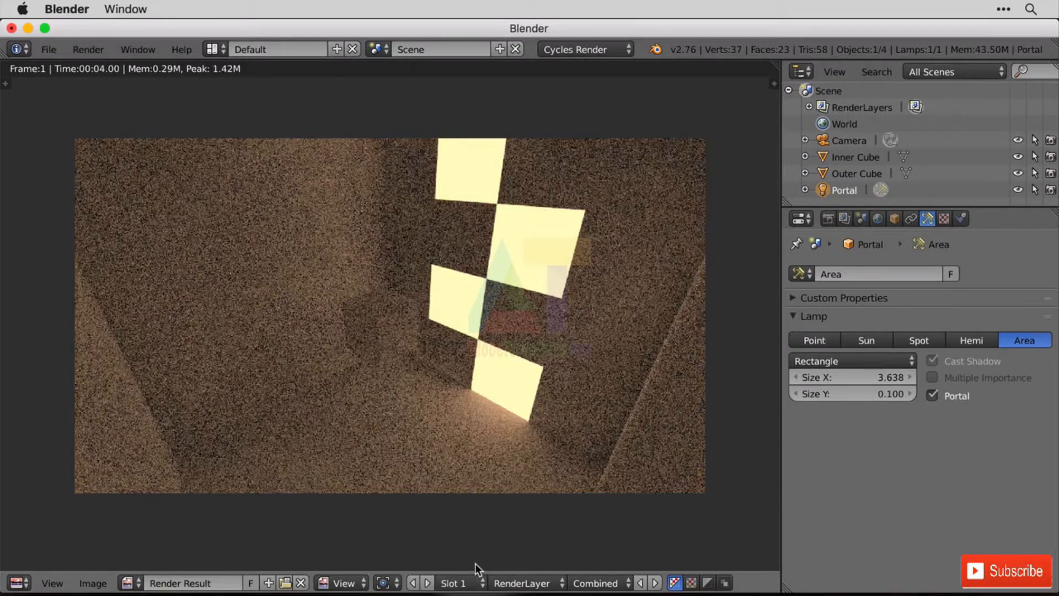
click(475, 583)
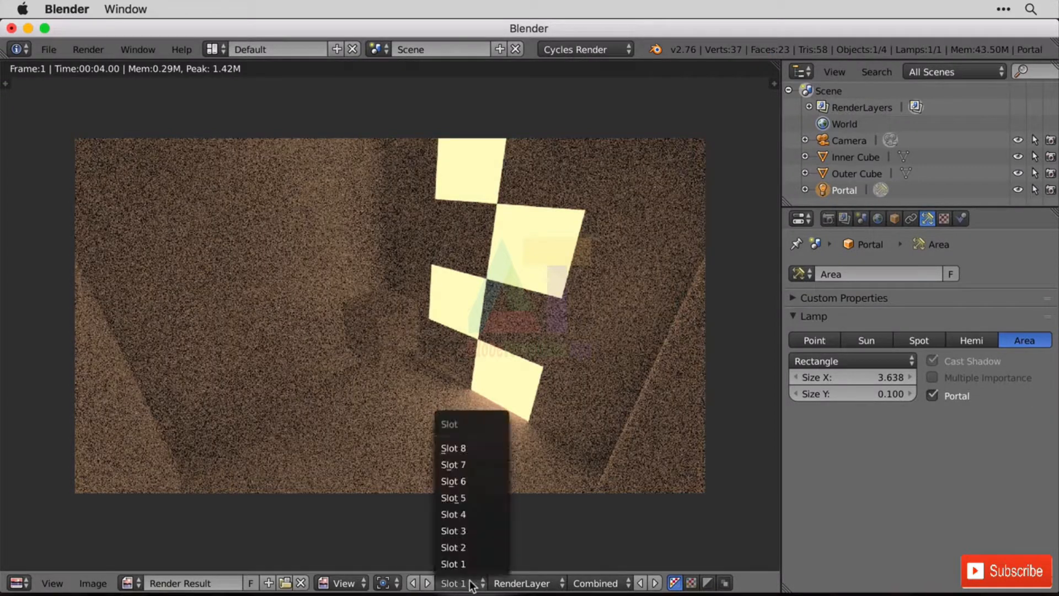
click(474, 547)
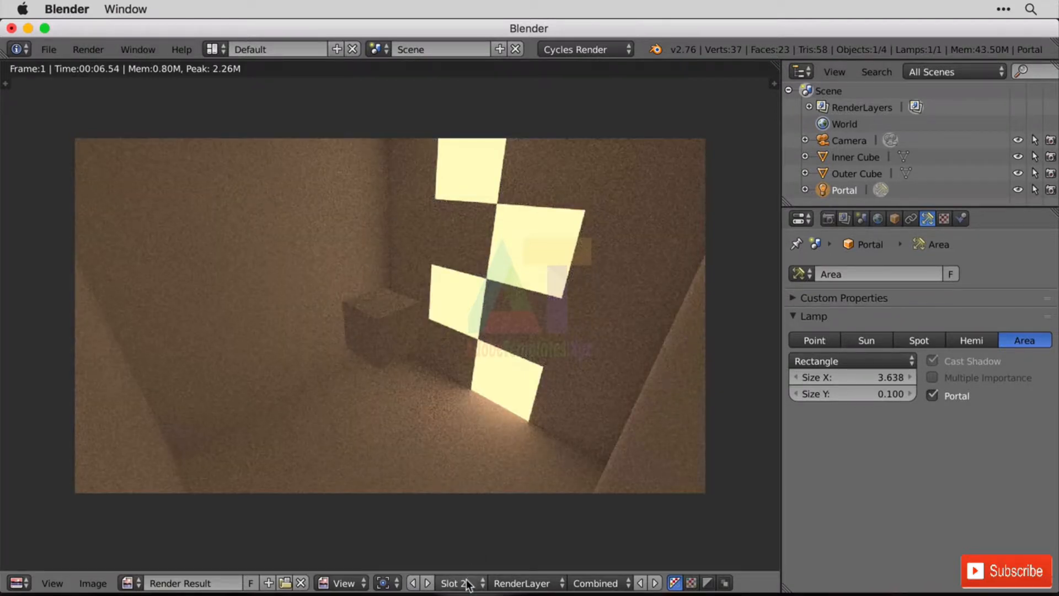
click(467, 583)
click(470, 563)
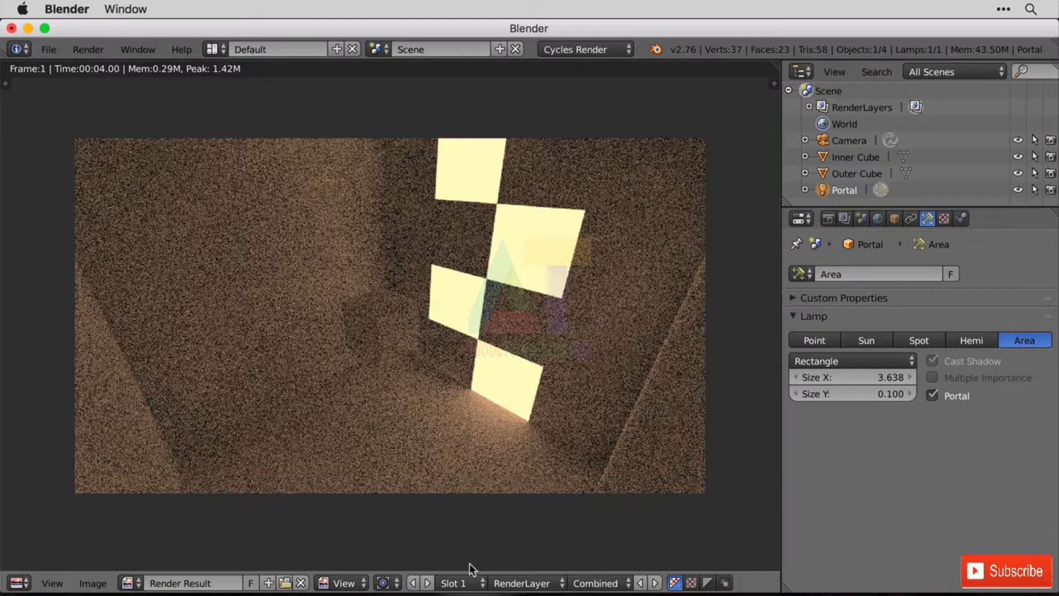
click(469, 584)
click(478, 548)
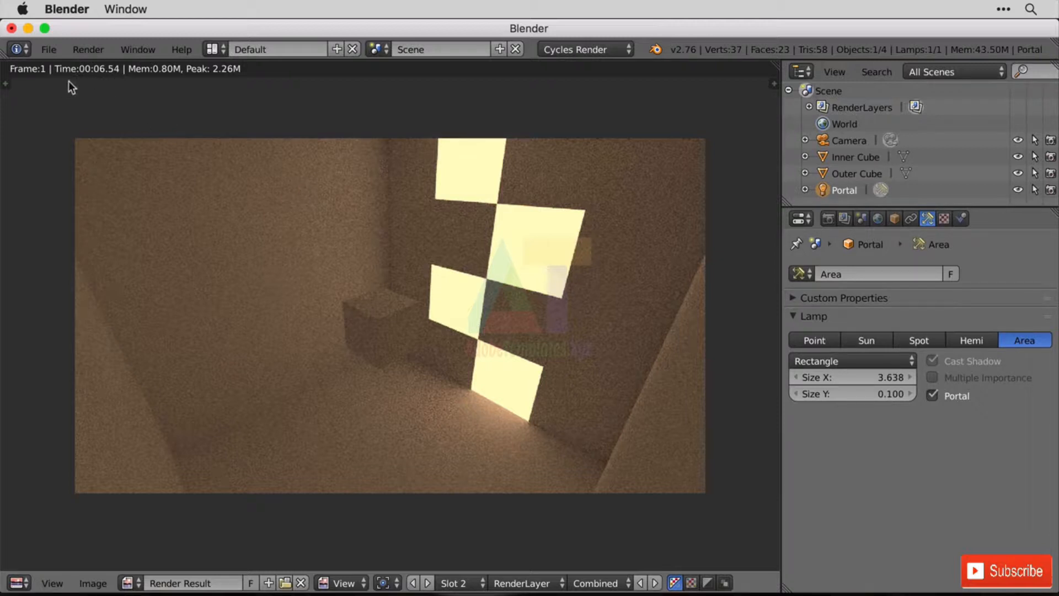
click(479, 584)
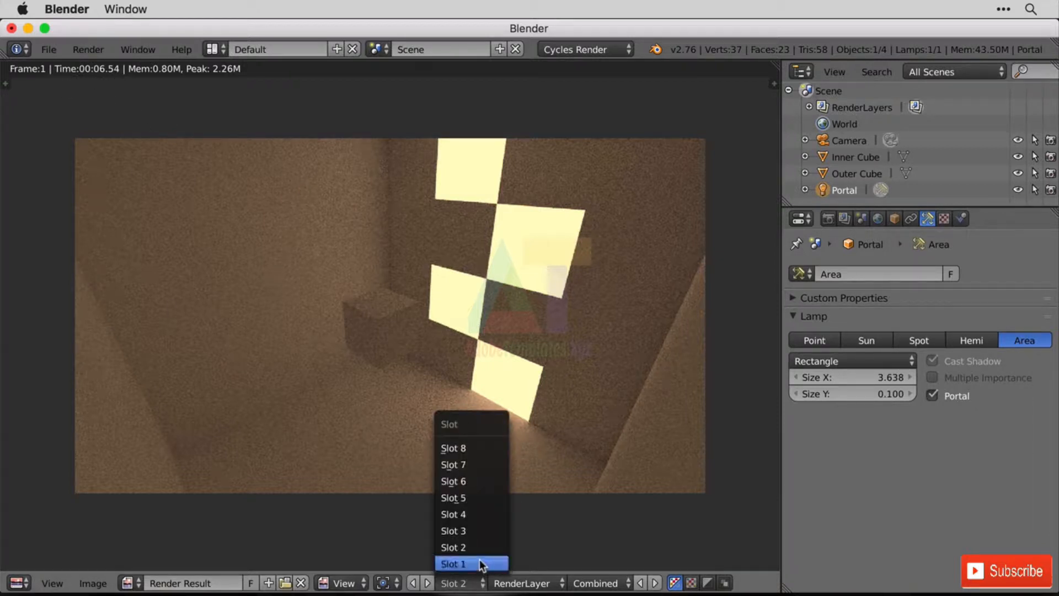
click(479, 564)
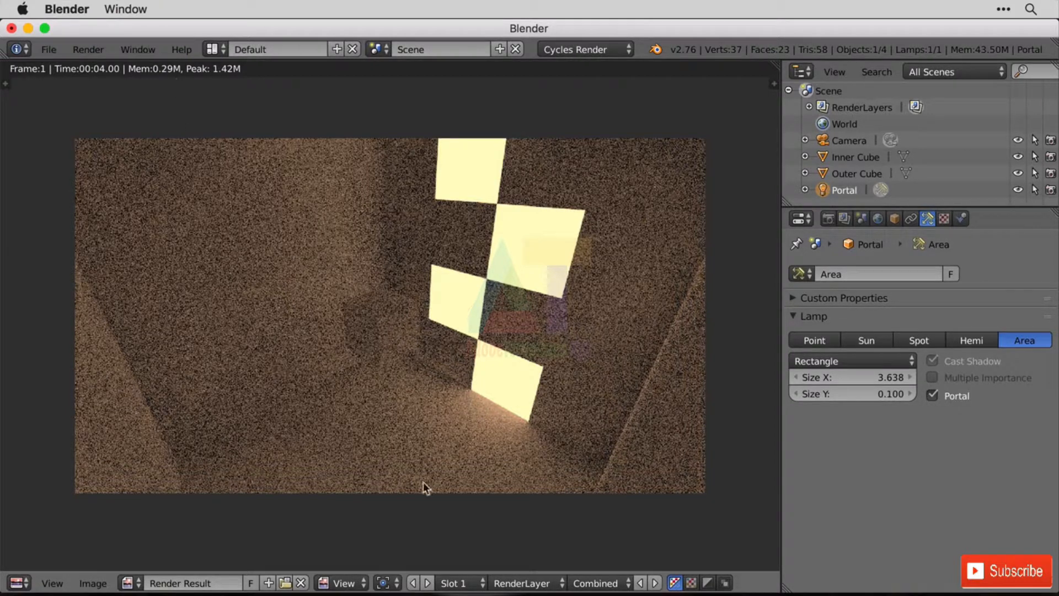
click(462, 583)
click(467, 547)
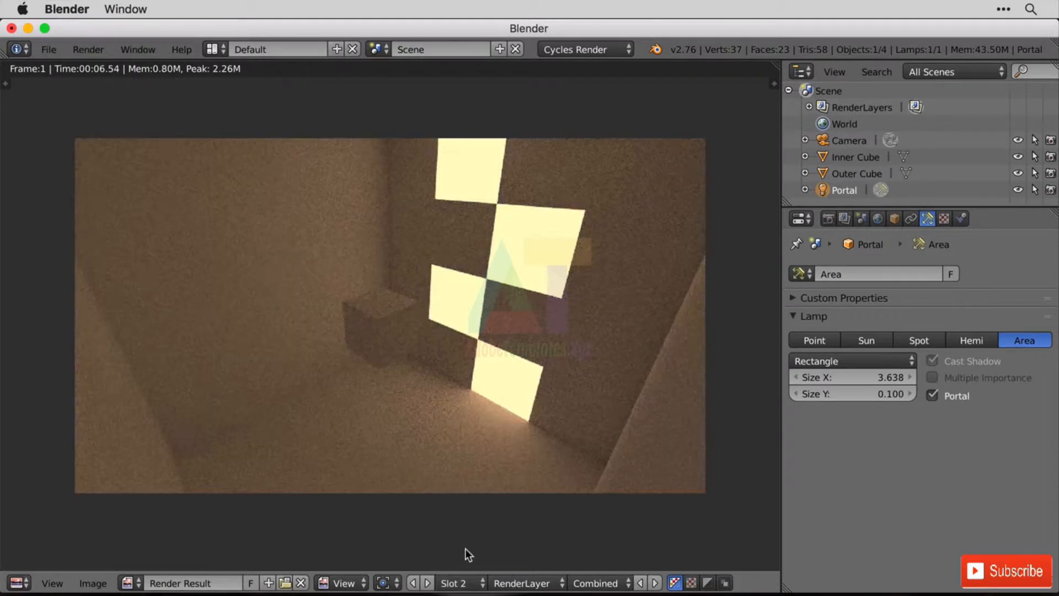
Choose render Slot 3 and set the Cycles render samples to 20.
click(462, 583)
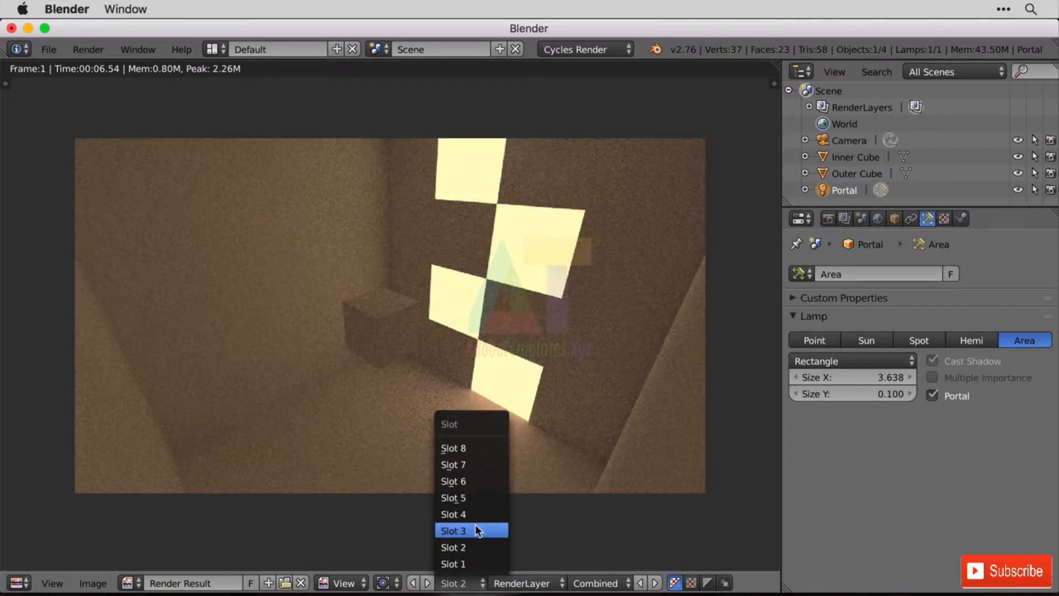
click(475, 524)
click(828, 219)
scroll(937, 464, down, 10)
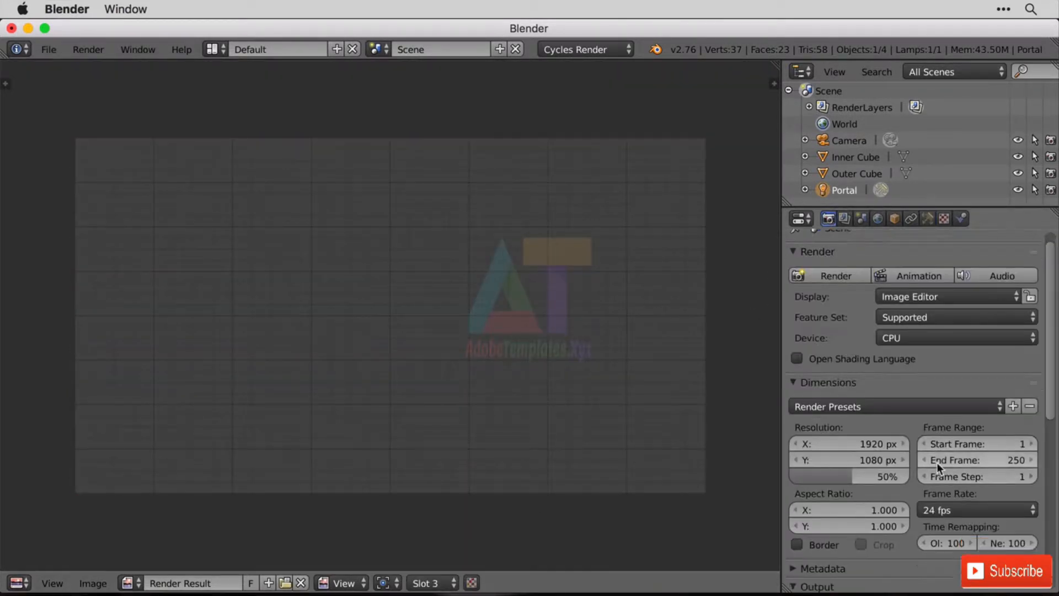
scroll(951, 489, down, 3)
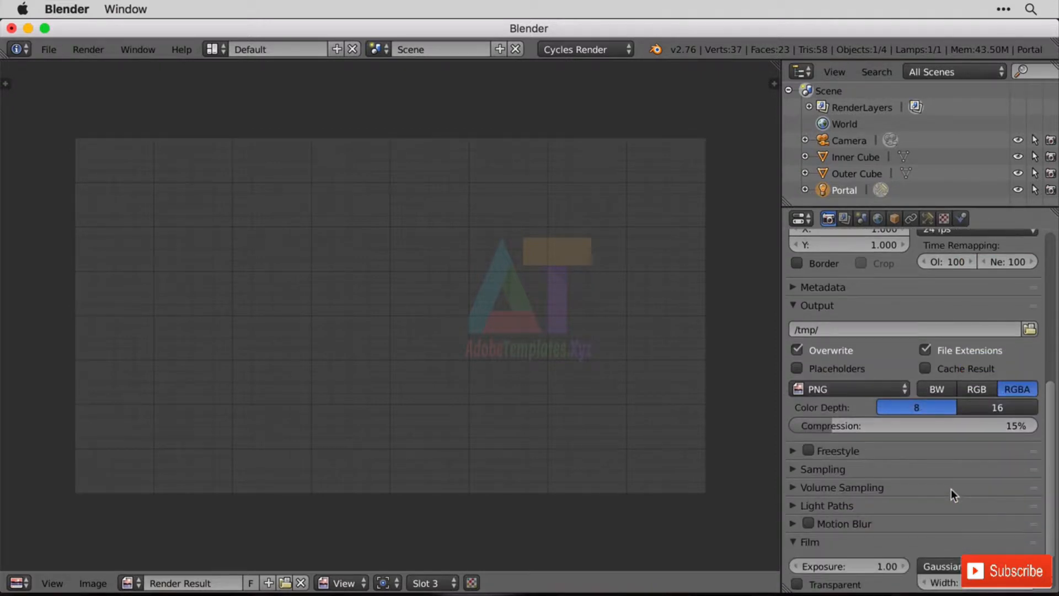
click(797, 469)
double_click(982, 552)
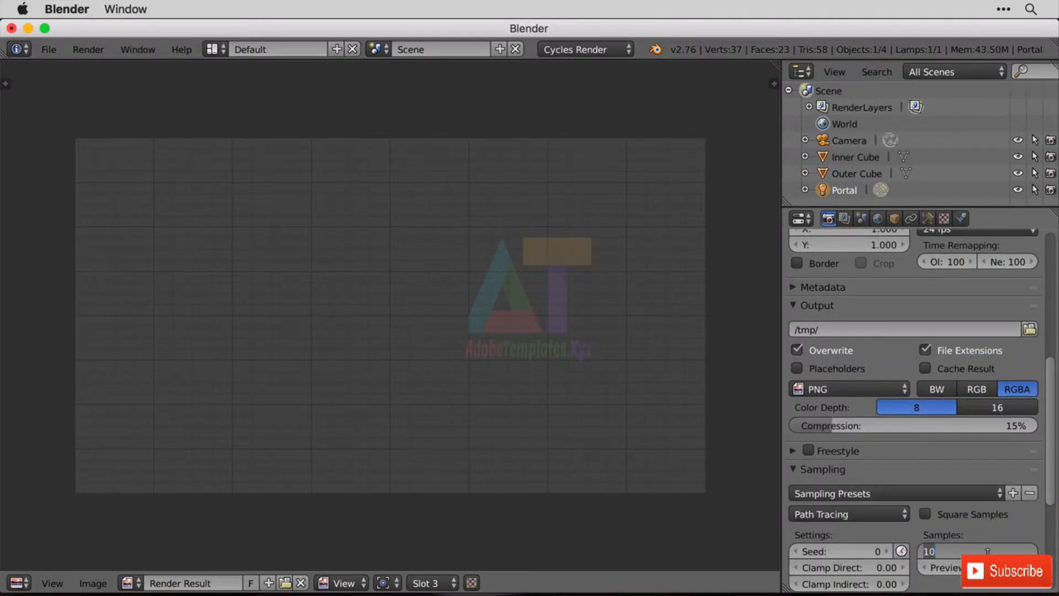
text(20)
key(Return)
Disable the Portal lamp for viewport and rendering, and render the room without it in Slot 3, stopping any render in progress.
click(89, 50)
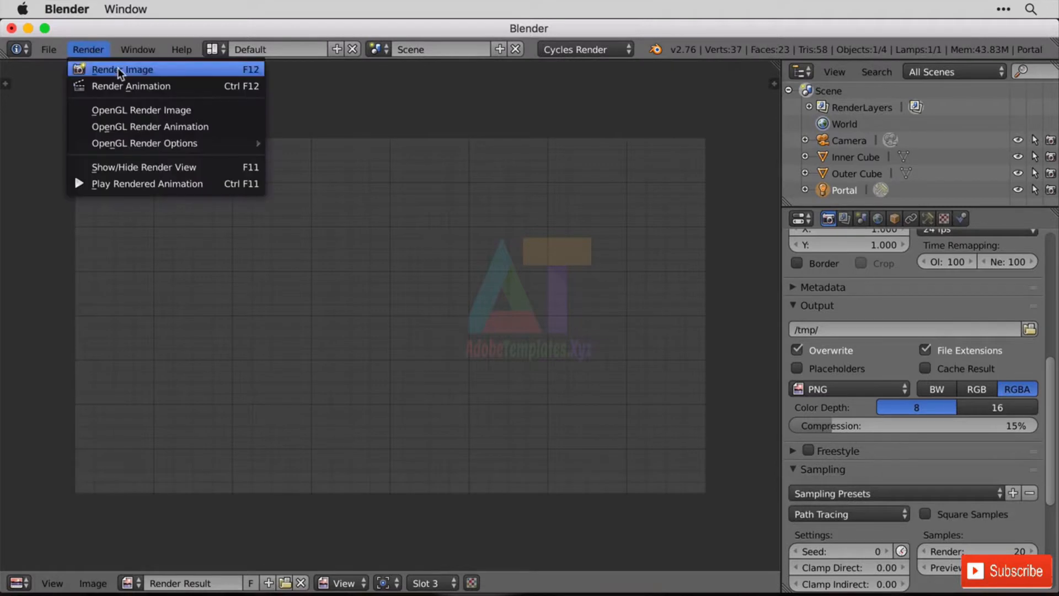
click(117, 67)
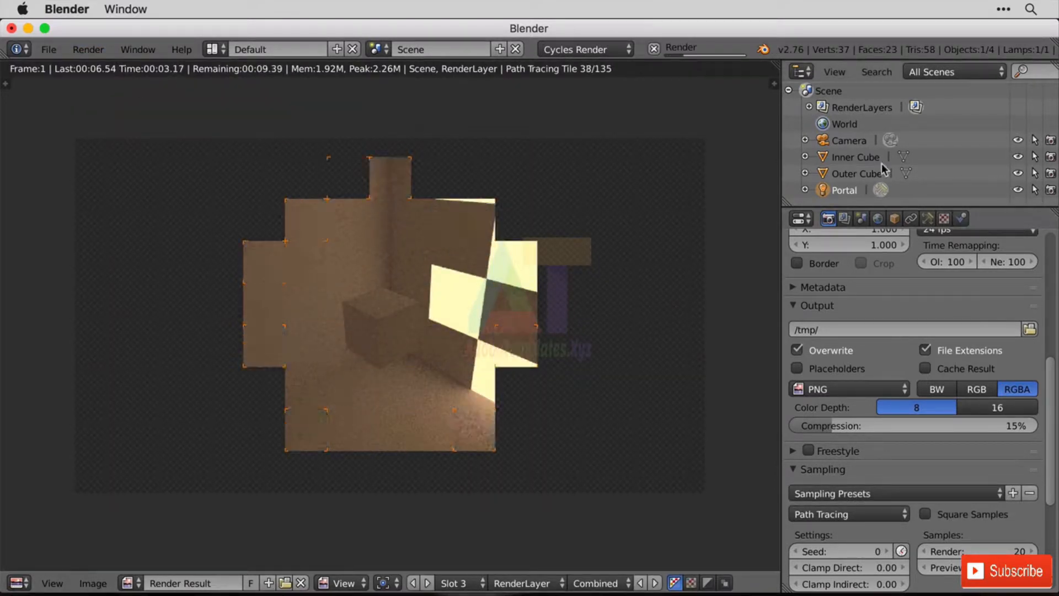
click(1017, 190)
click(1050, 191)
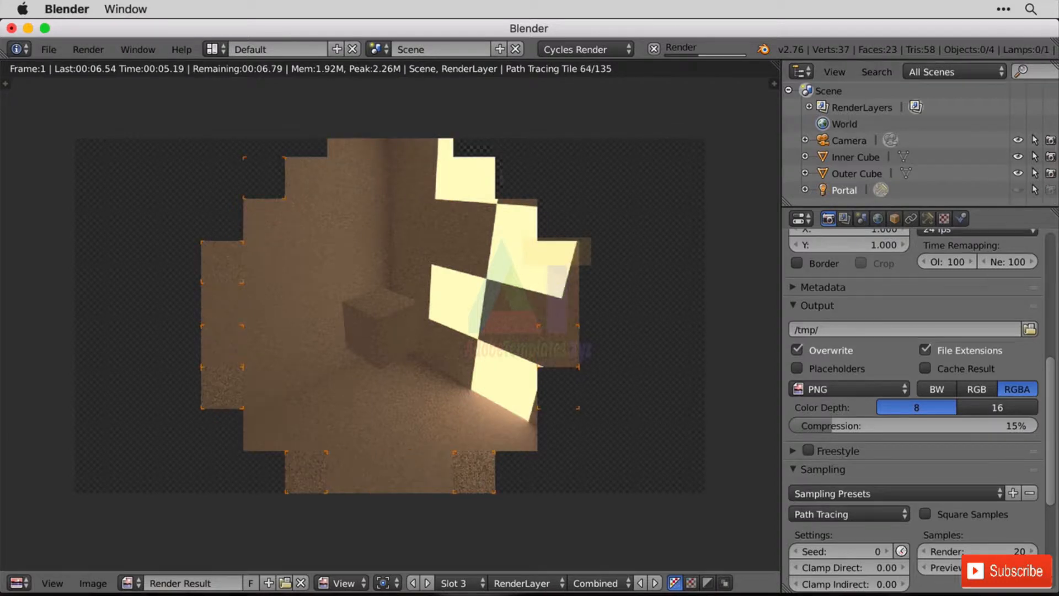
click(655, 49)
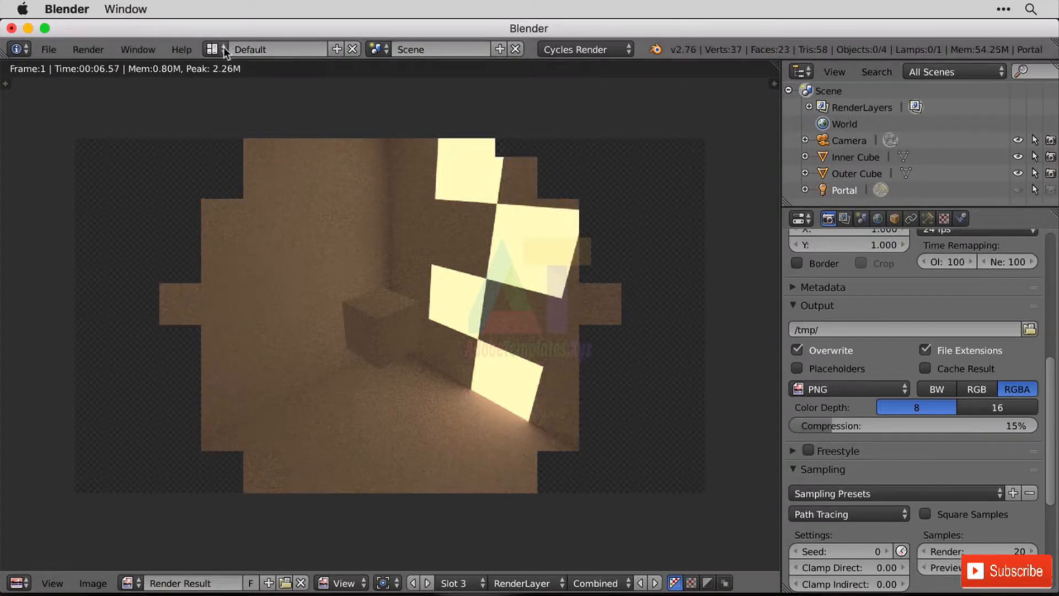
click(88, 49)
click(116, 71)
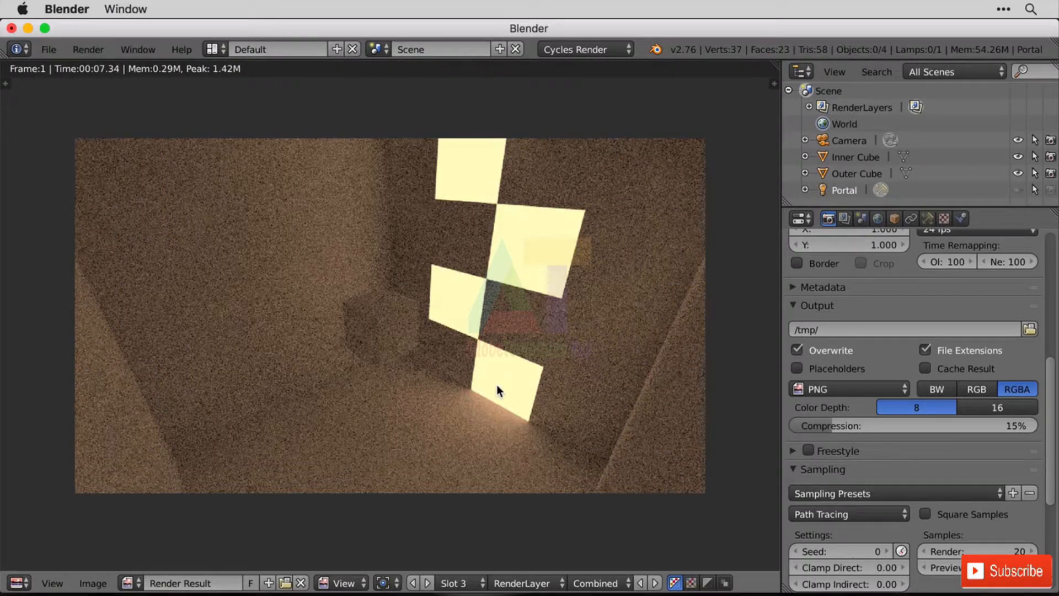
Display the Slot 2 portal render to compare it with the 20-sample render without the portal, and open the world settings.
click(461, 584)
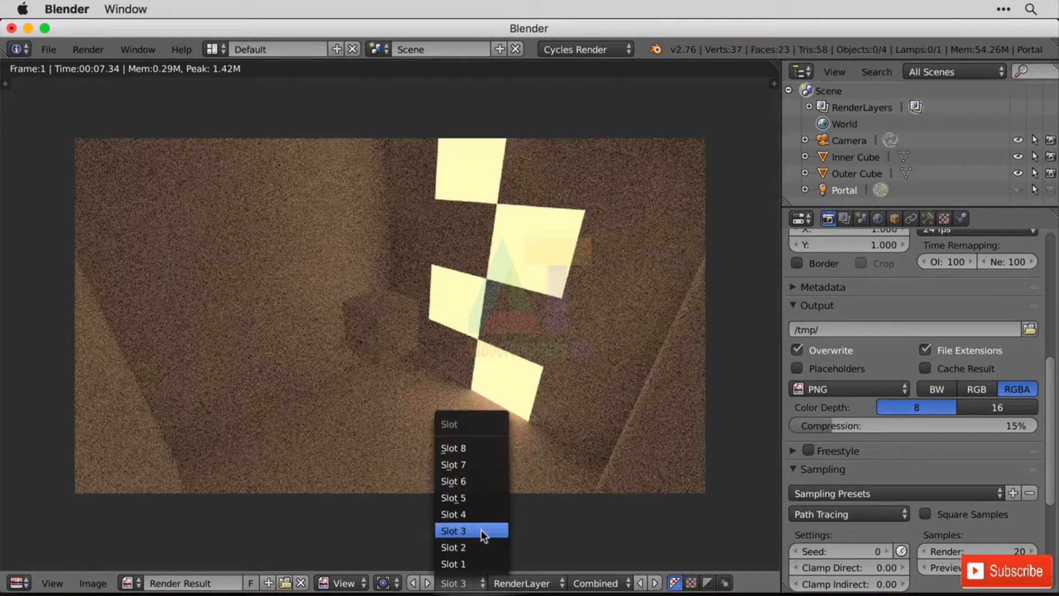
click(480, 548)
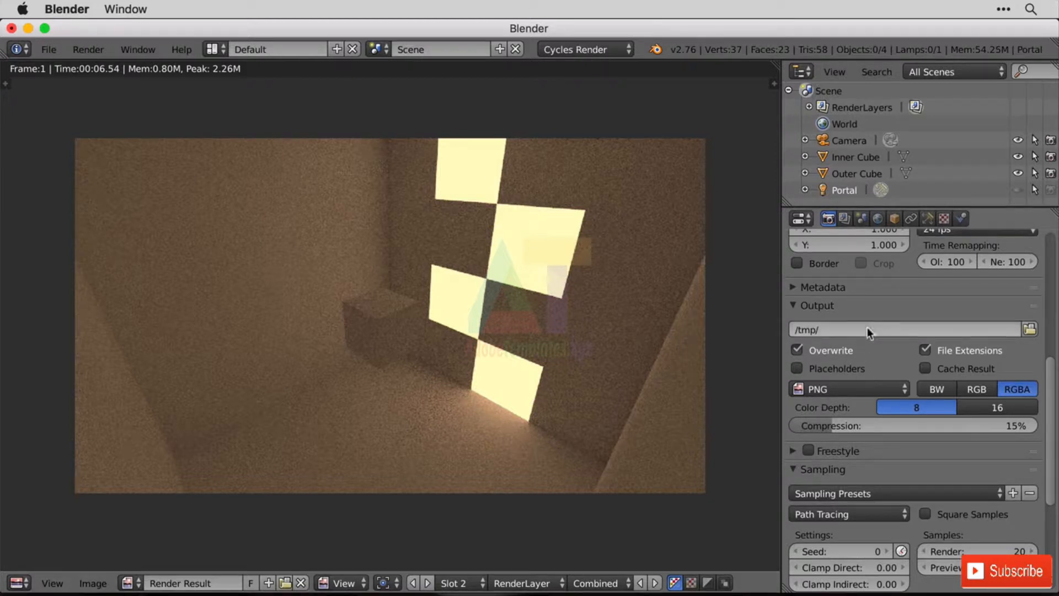
click(878, 219)
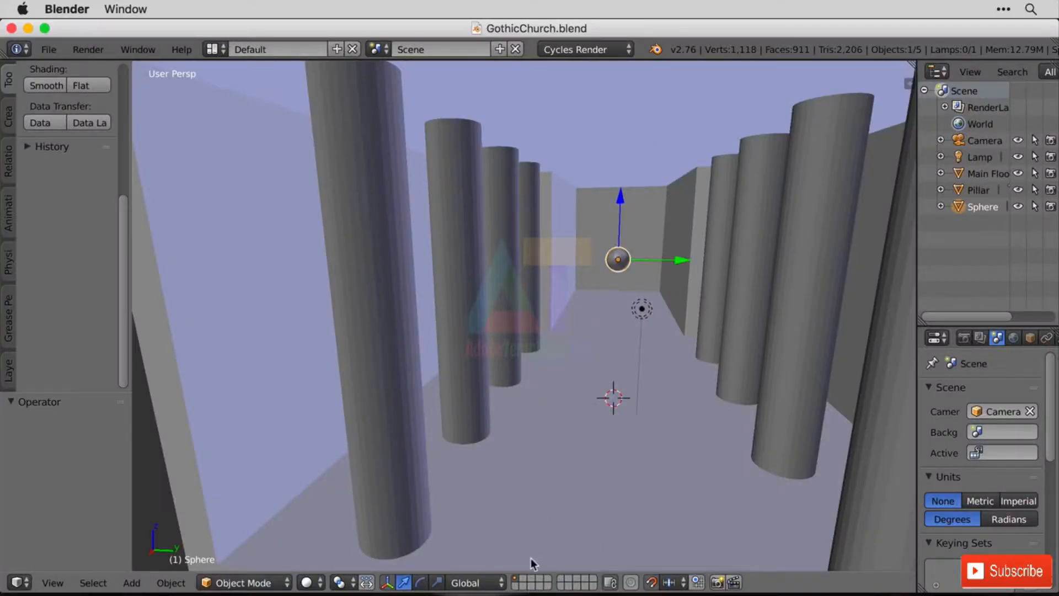
Add a cube mesh on an empty layer of the GothicChurch scene.
click(518, 588)
key(shift+a)
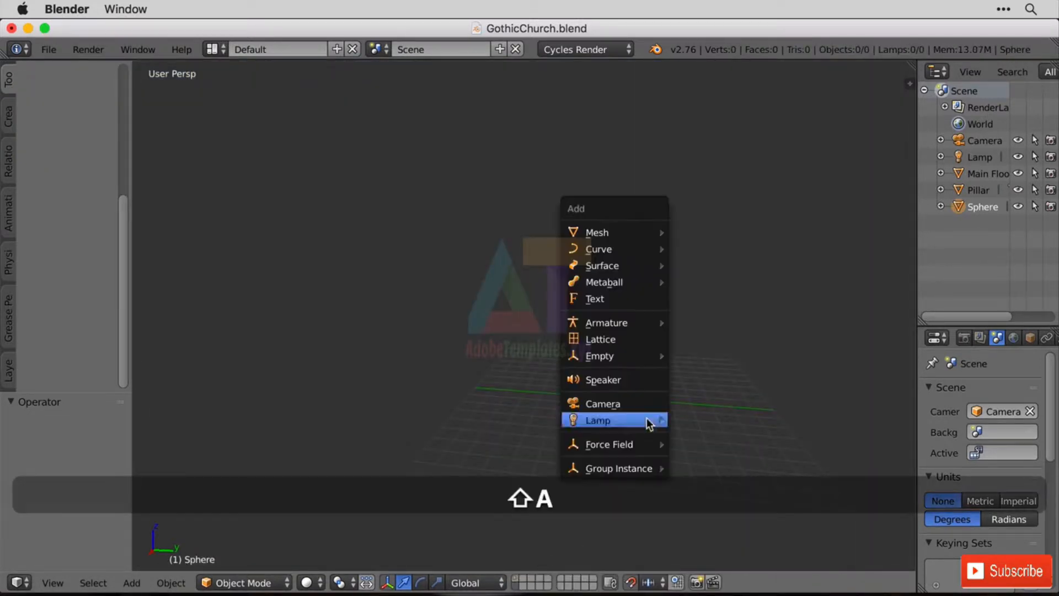
mouse_move(635, 237)
click(725, 249)
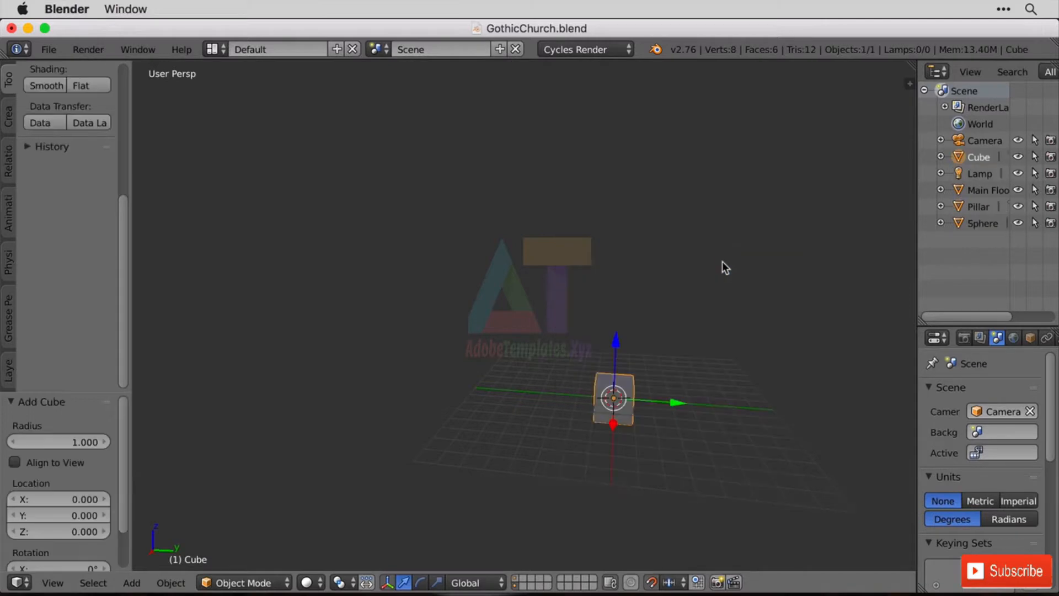
Enter Edit Mode on the cube and select only its top face.
key(KP_Decimal)
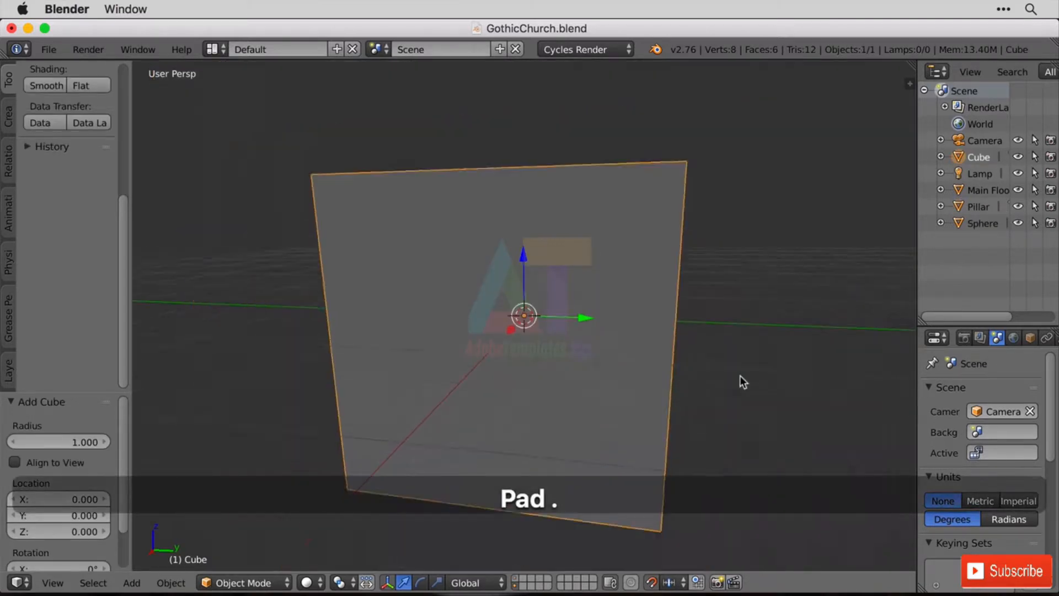
scroll(740, 377, down, 2)
middle_drag(644, 300, 653, 315)
scroll(653, 315, up, 1)
key(Tab)
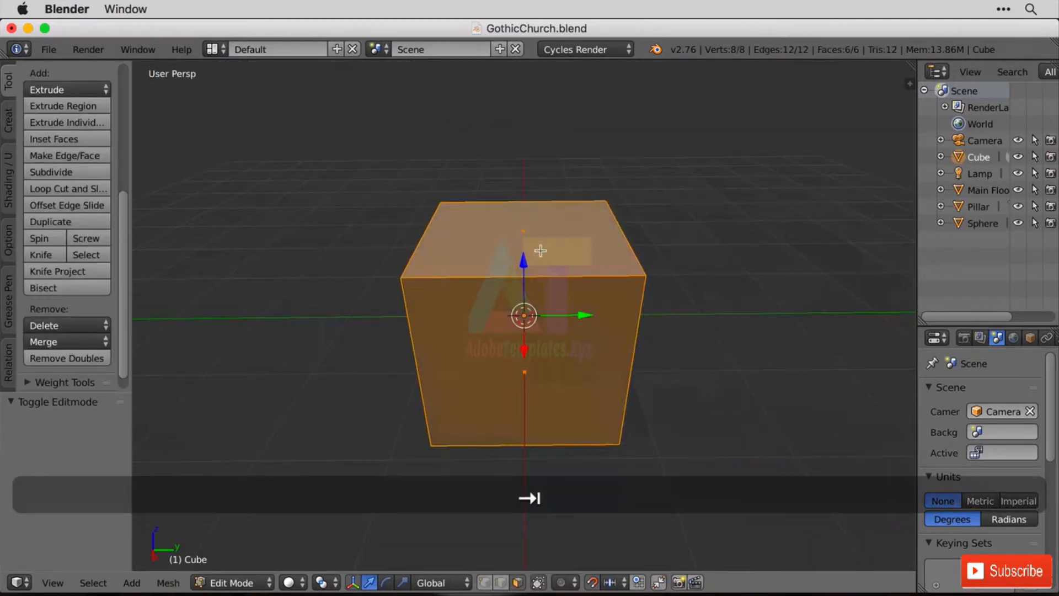
right_click(537, 254)
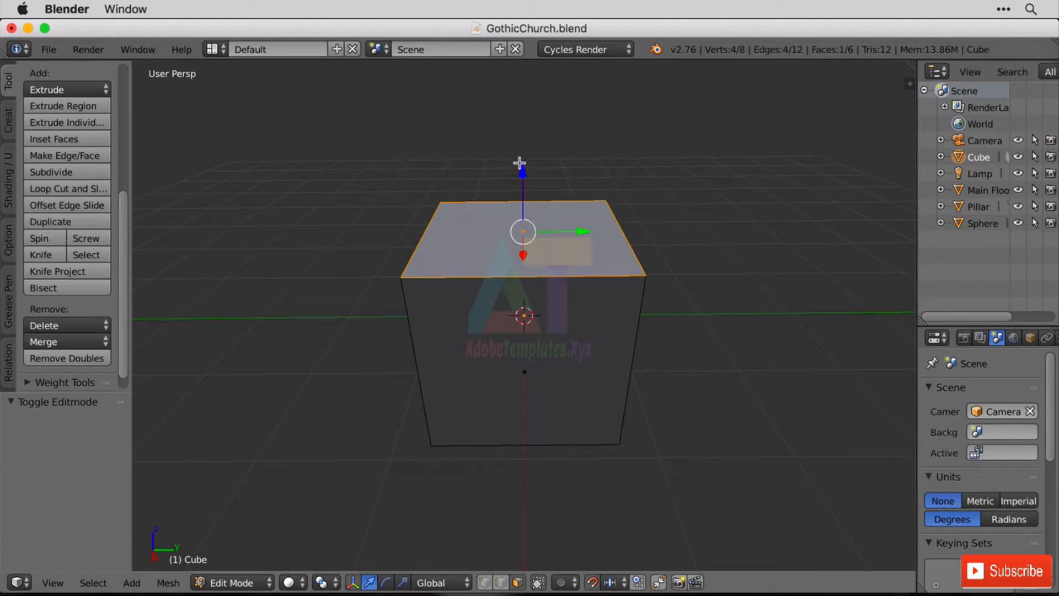
mouse_move(521, 164)
mouse_down()
mouse_move(525, 76)
mouse_move(530, 547)
mouse_move(532, 69)
mouse_move(535, 163)
mouse_up()
key(e)
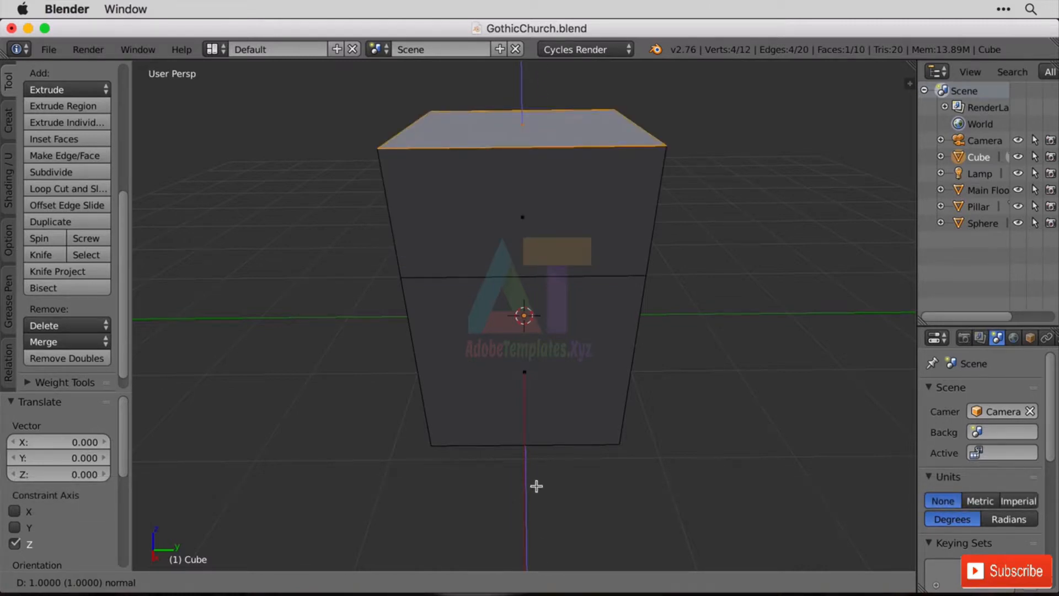
key(super+z)
key(Escape)
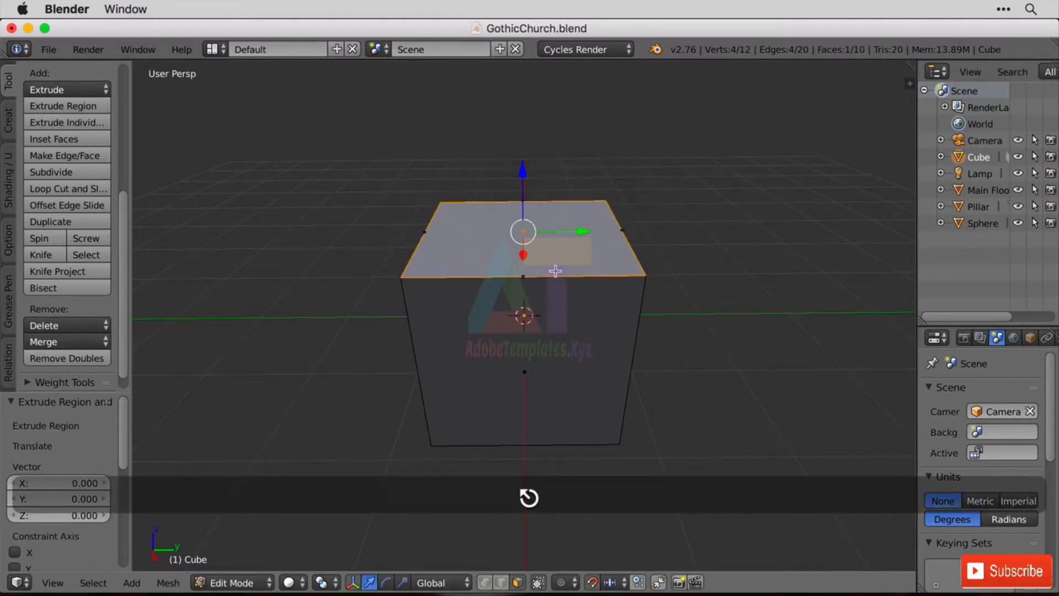
key(super+z)
Move the cube's top face up 2 units along Z.
key(g)
key(z)
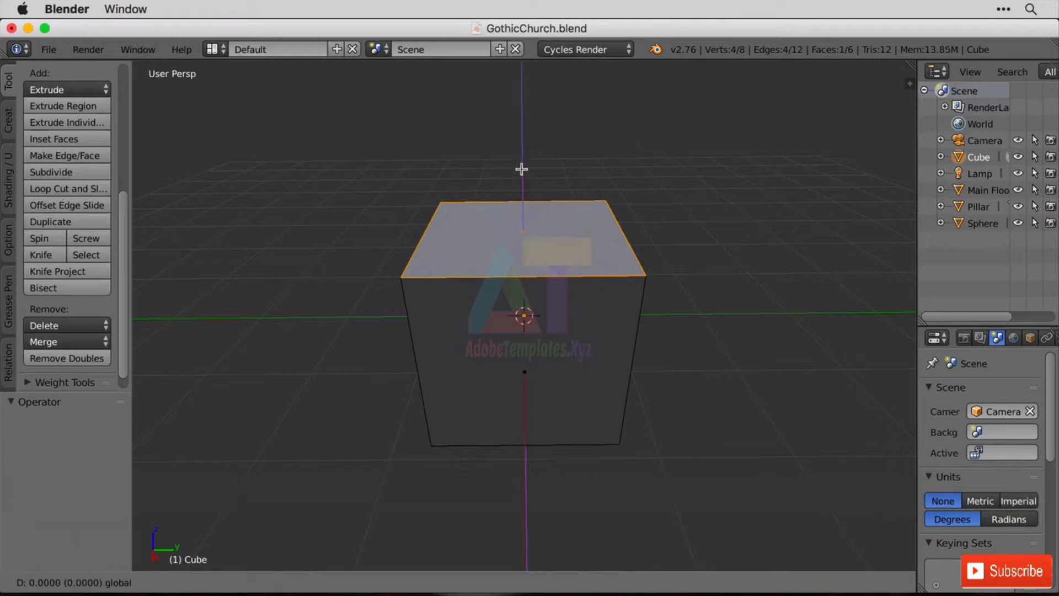
key(2)
key(Return)
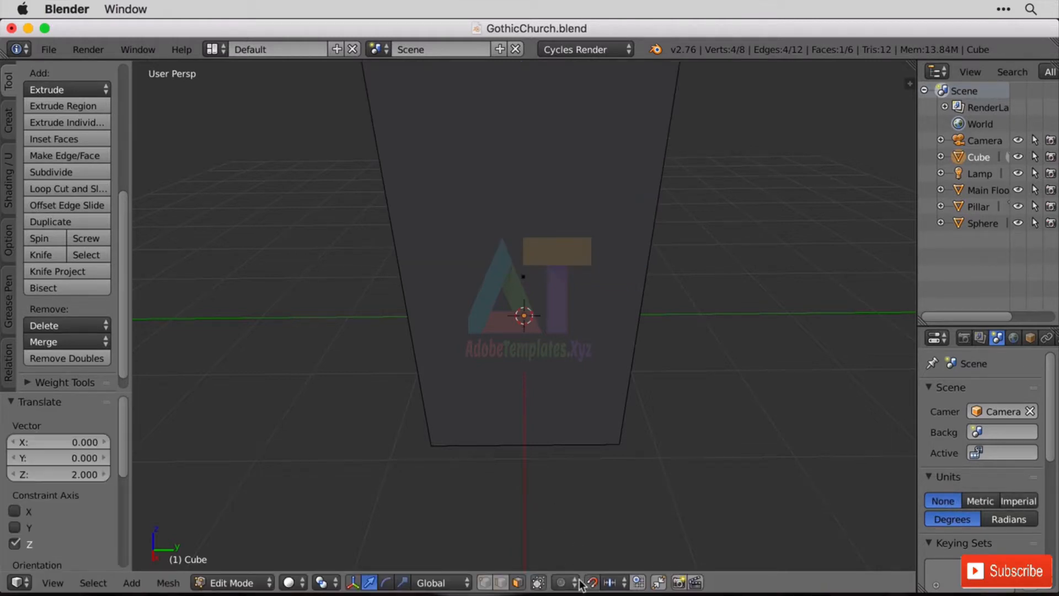
Bevel the two opposite side edges of the top face with 3 segments and an amount of about 0.985 to form a rounded arch.
click(501, 584)
scroll(773, 292, down, 5)
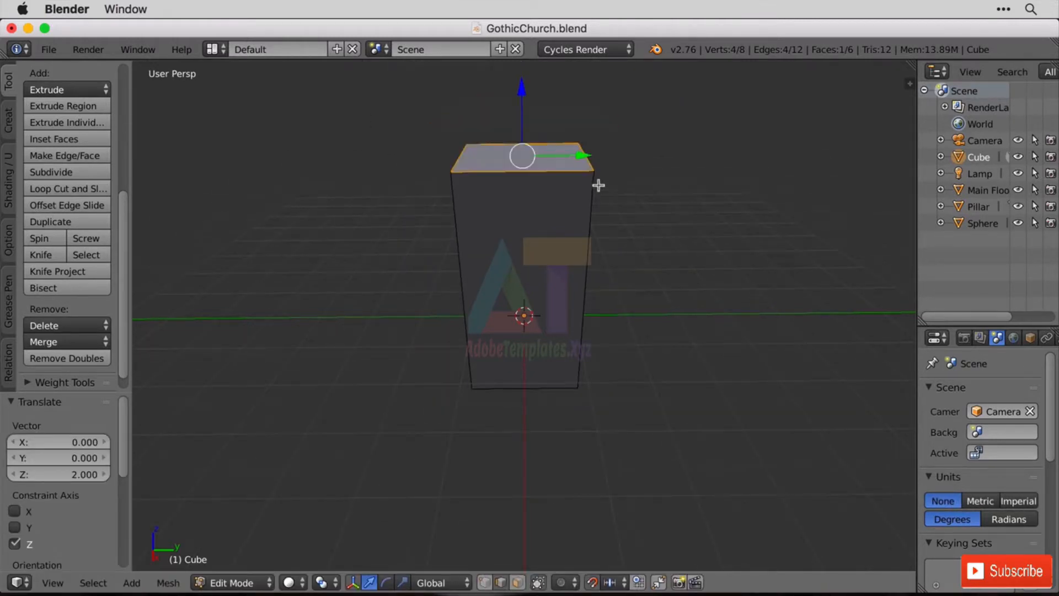
right_click(587, 155)
shift+right_click(457, 161)
key(ctrl+b)
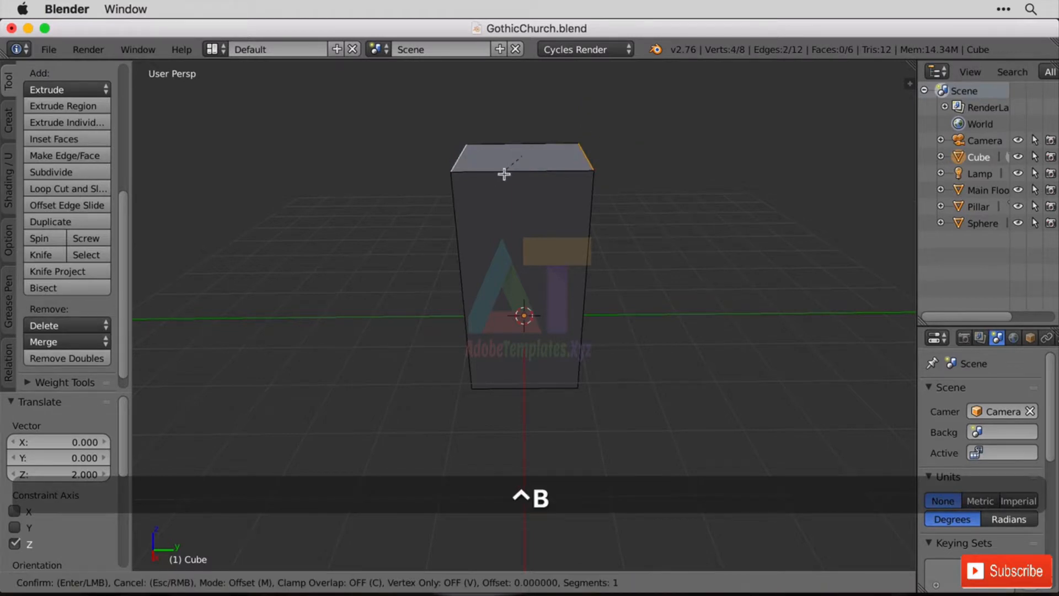
scroll(532, 221, up, 2)
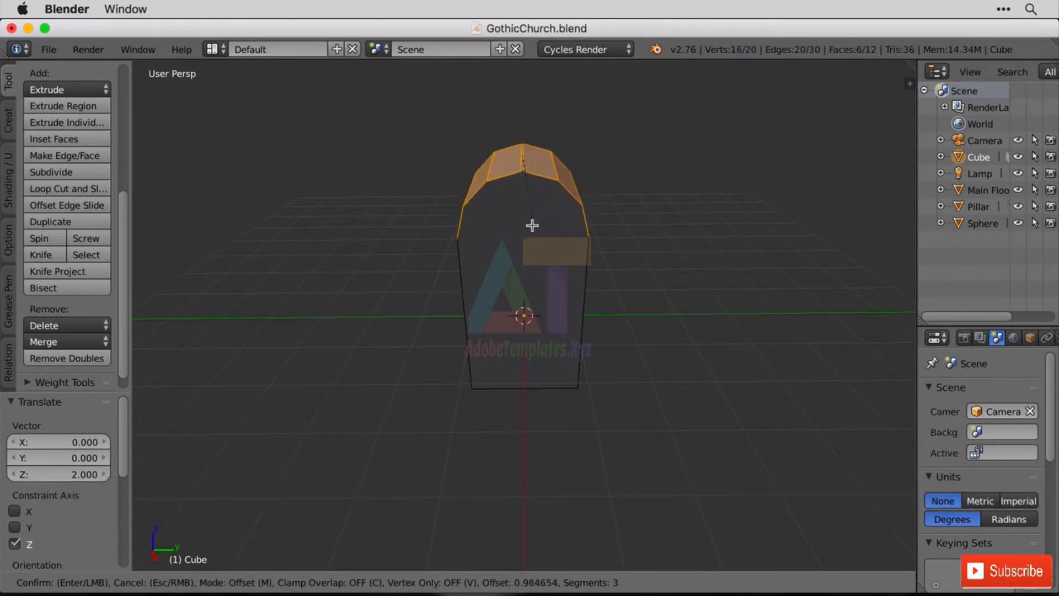
click(532, 225)
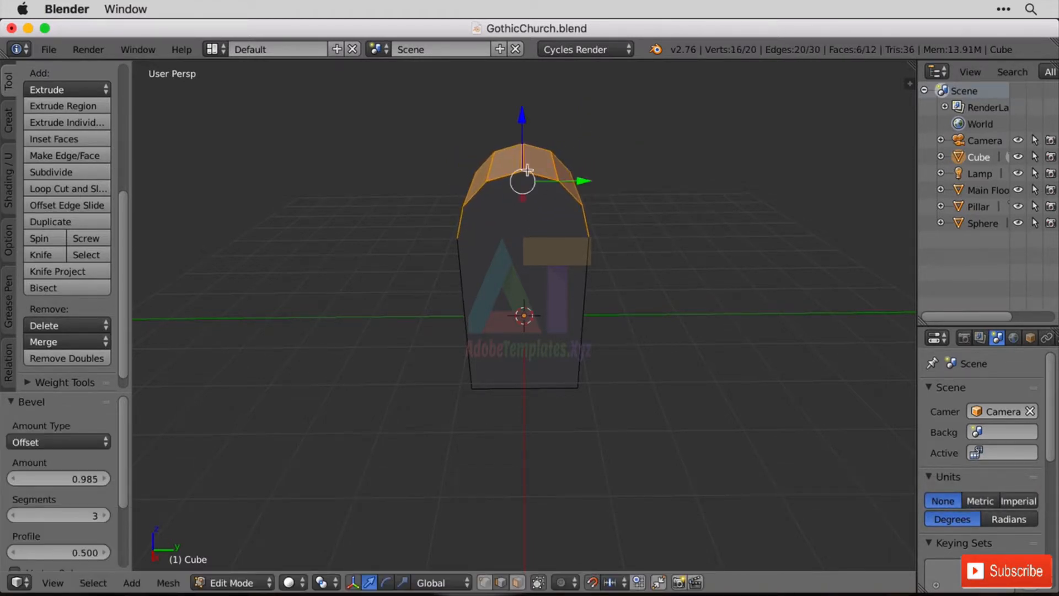
Enable proportional editing and raise the arch's two central ridge edges about 0.98 along Z with an influence size of 1.46, forming a pointed top.
click(561, 586)
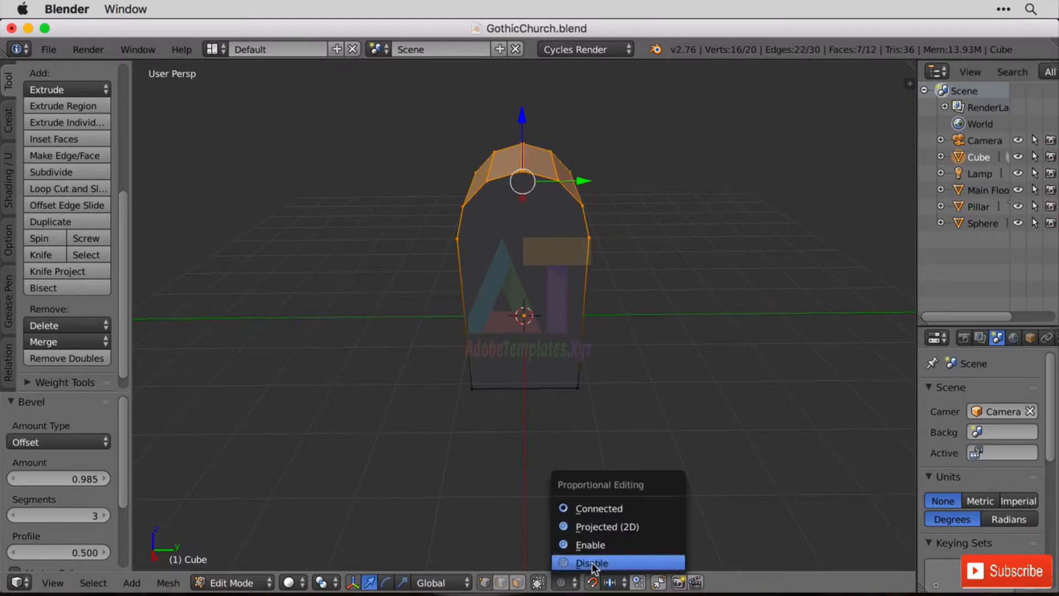
click(604, 544)
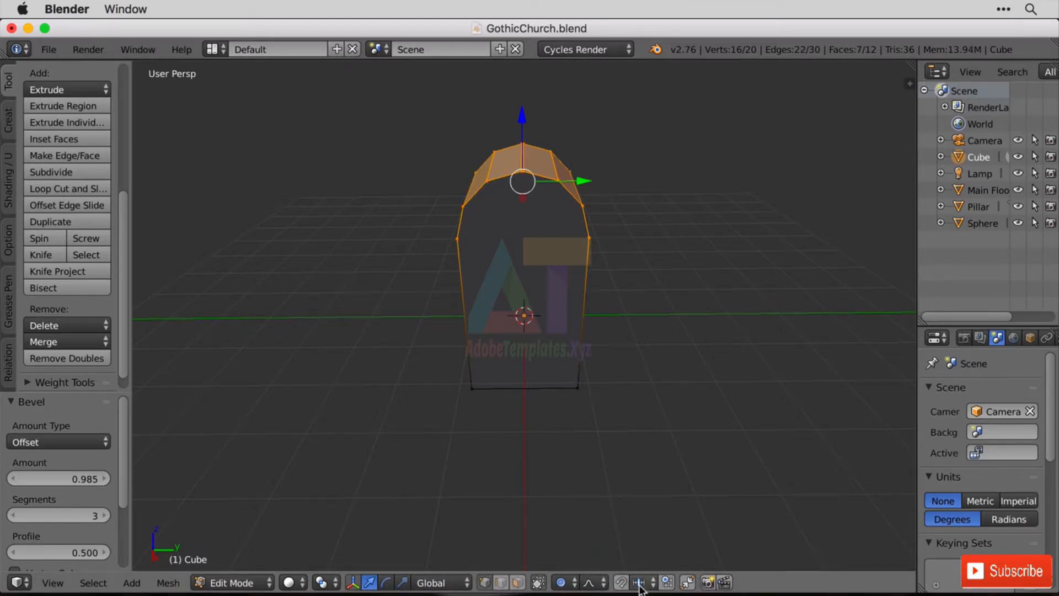
click(506, 585)
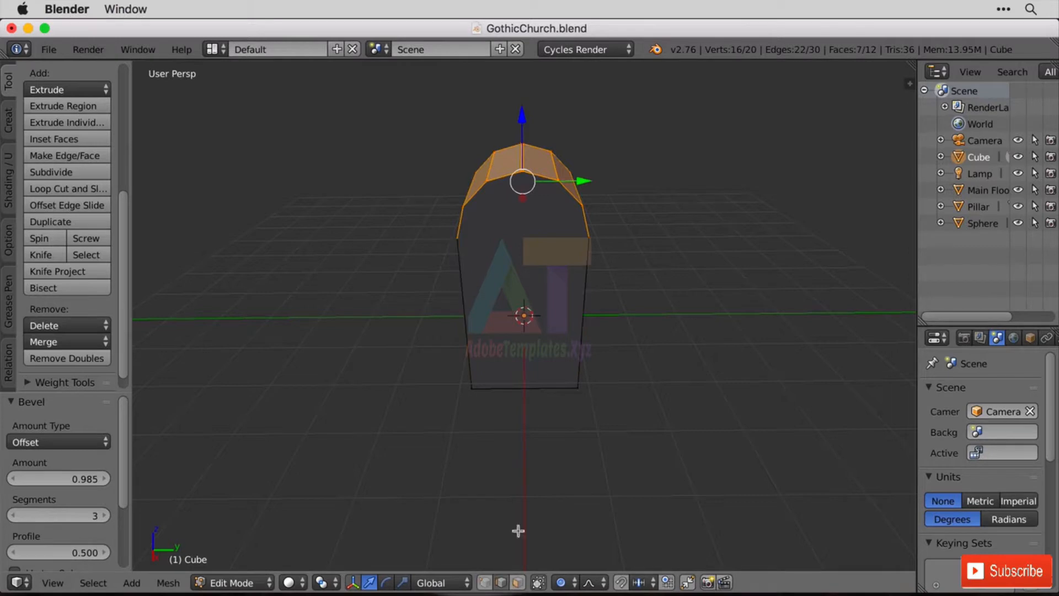
right_click(520, 152)
shift+right_click(528, 151)
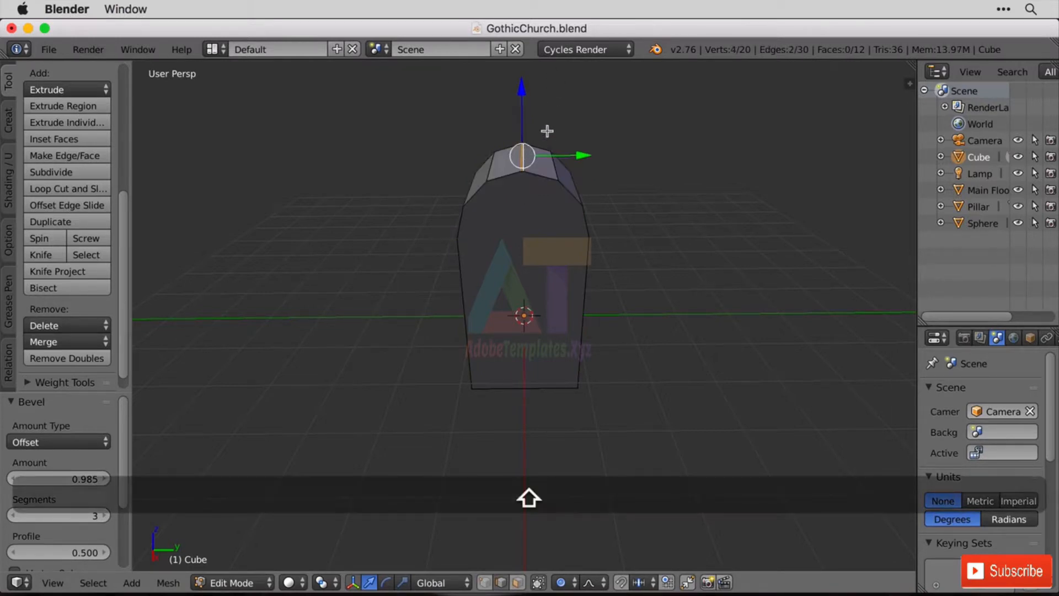
key(g)
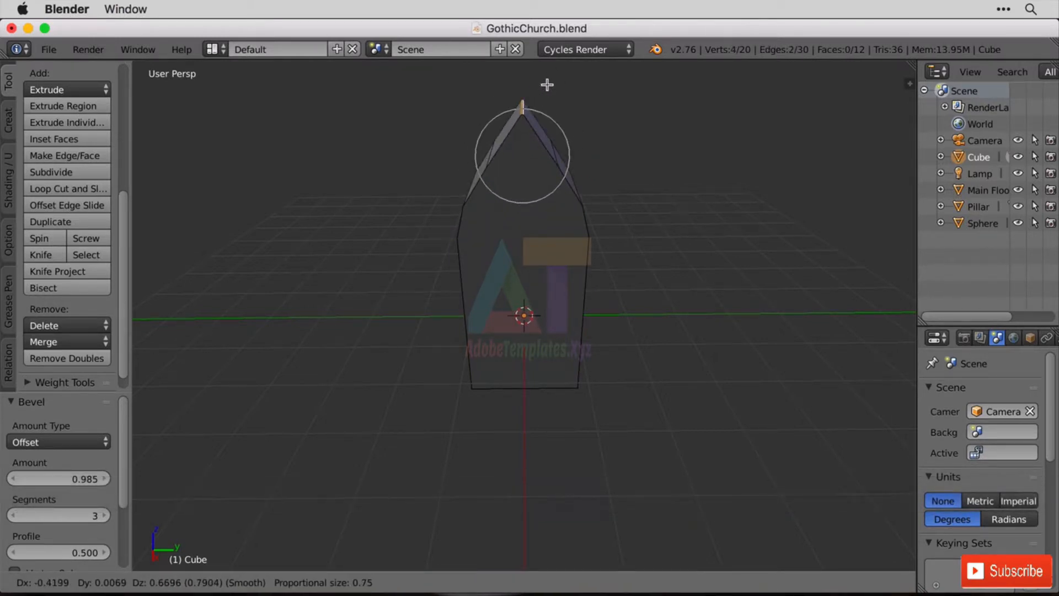
scroll(547, 83, down, 4)
scroll(548, 76, down, 1)
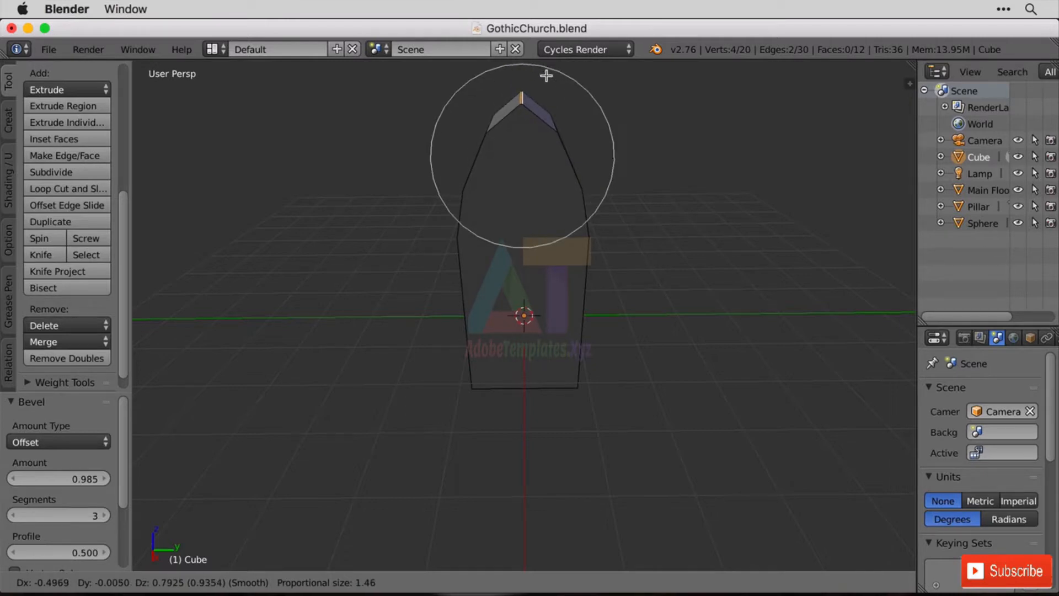
key(z)
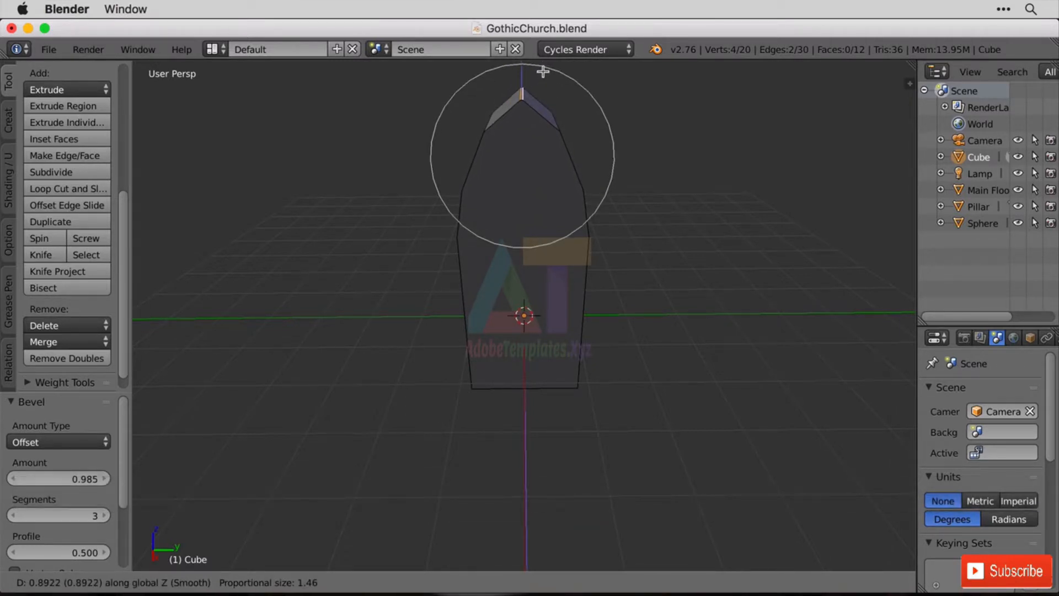
click(544, 72)
Return to Object Mode and rotate the pointed arch block 90° about Z.
middle_drag(600, 161, 743, 249)
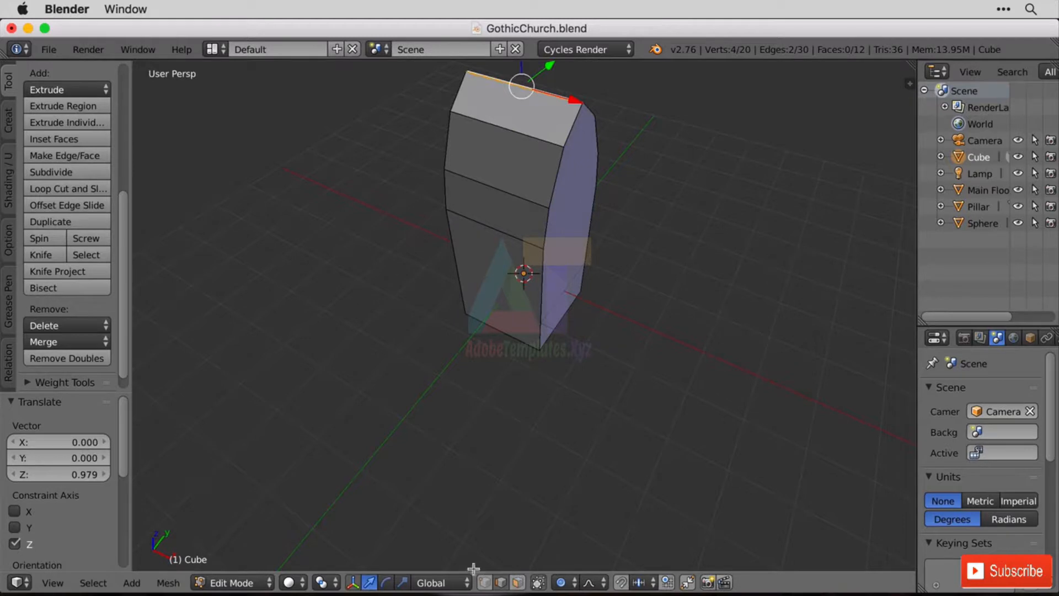
key(Tab)
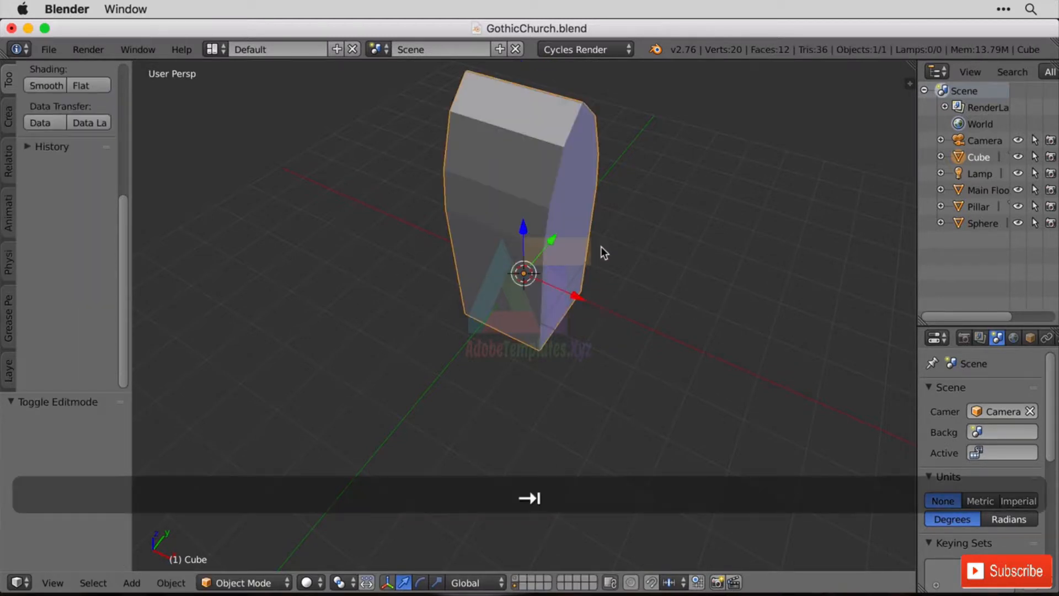
key(r)
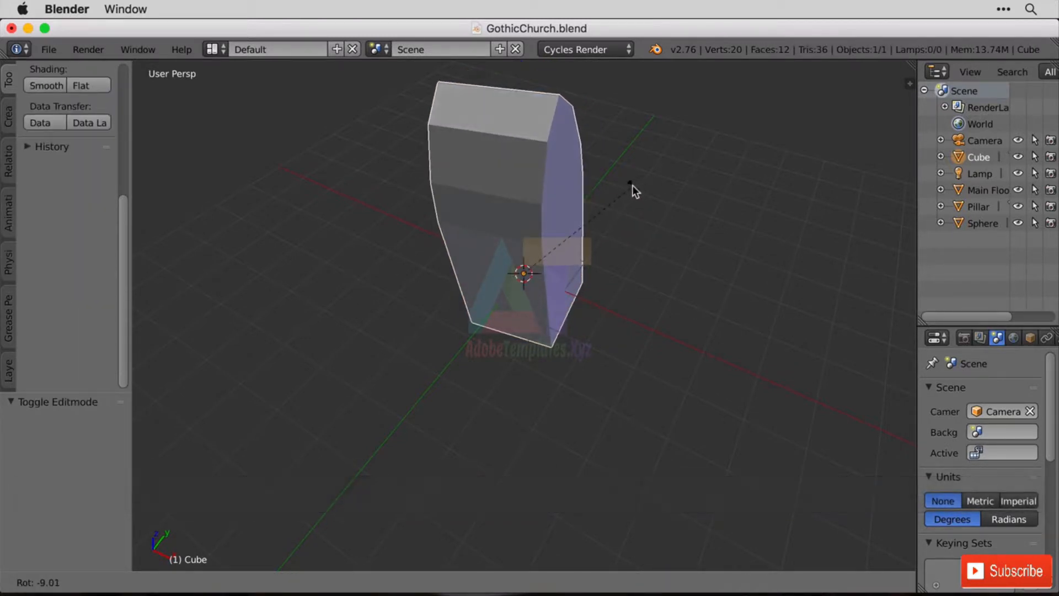
text(z90)
key(Return)
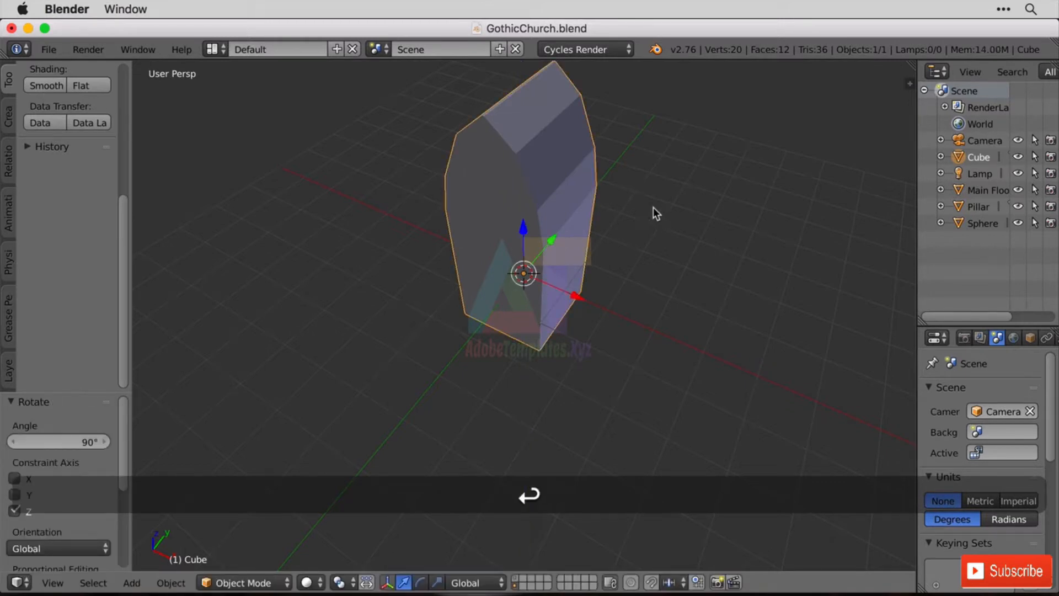
Show the church's layer together with the arch block and display everything as wireframe in the front view.
scroll(657, 213, down, 4)
middle_drag(658, 213, 676, 300)
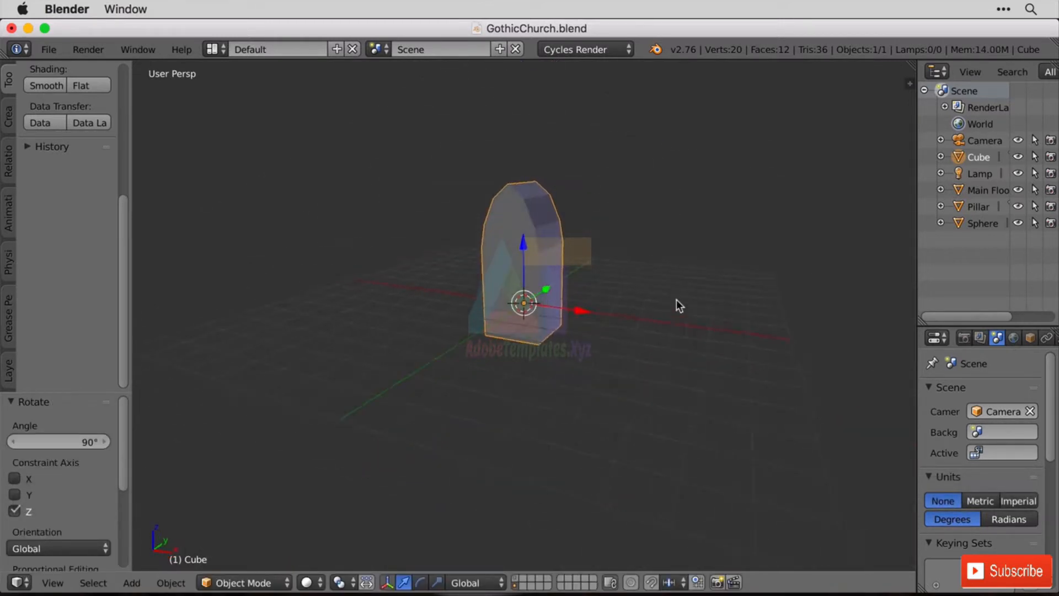
click(518, 581)
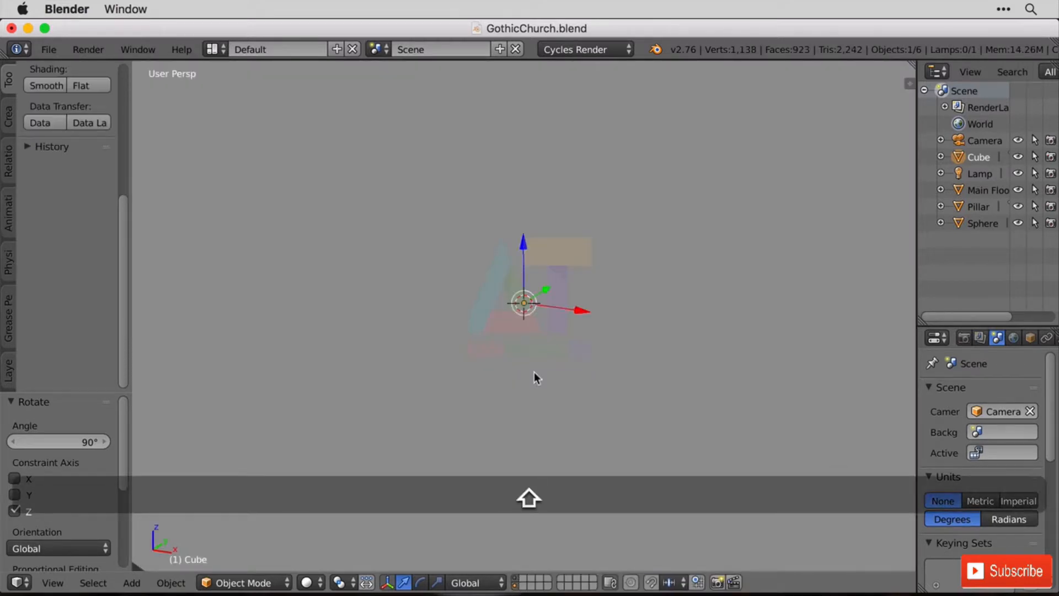
scroll(603, 368, down, 5)
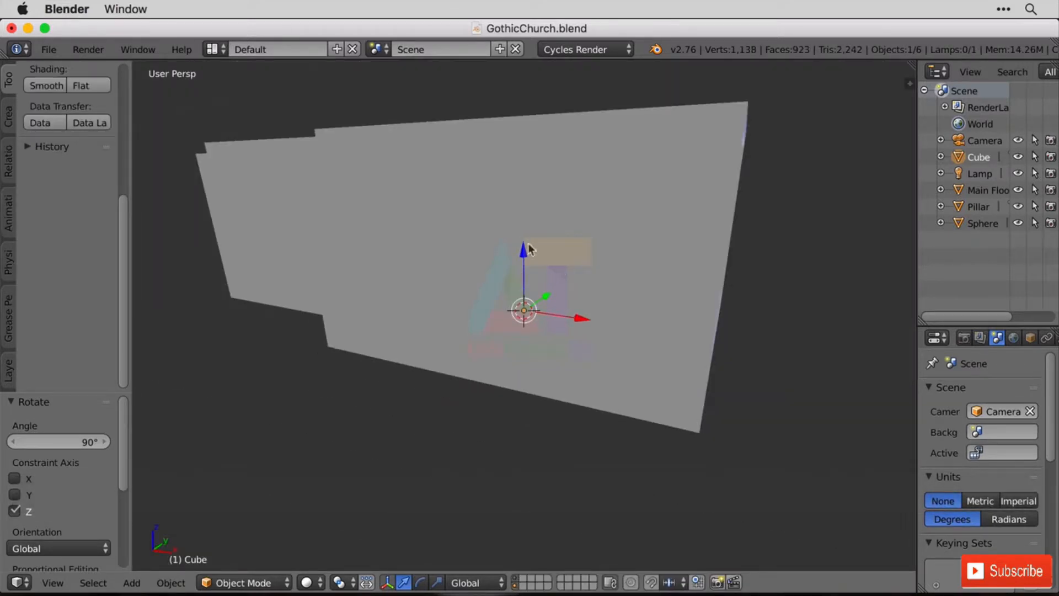
key(z)
key(KP_3)
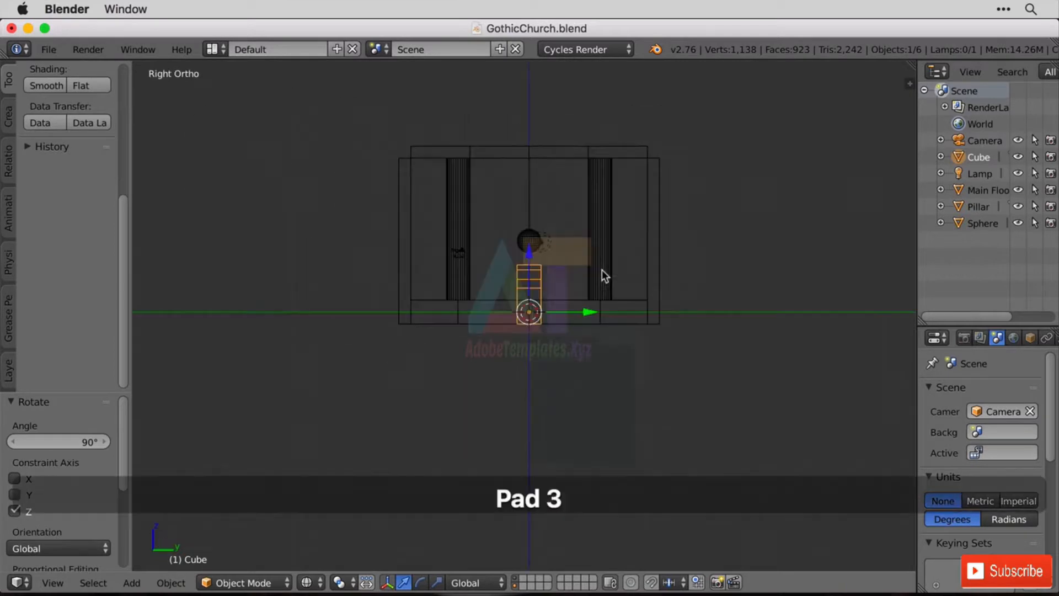
key(KP_1)
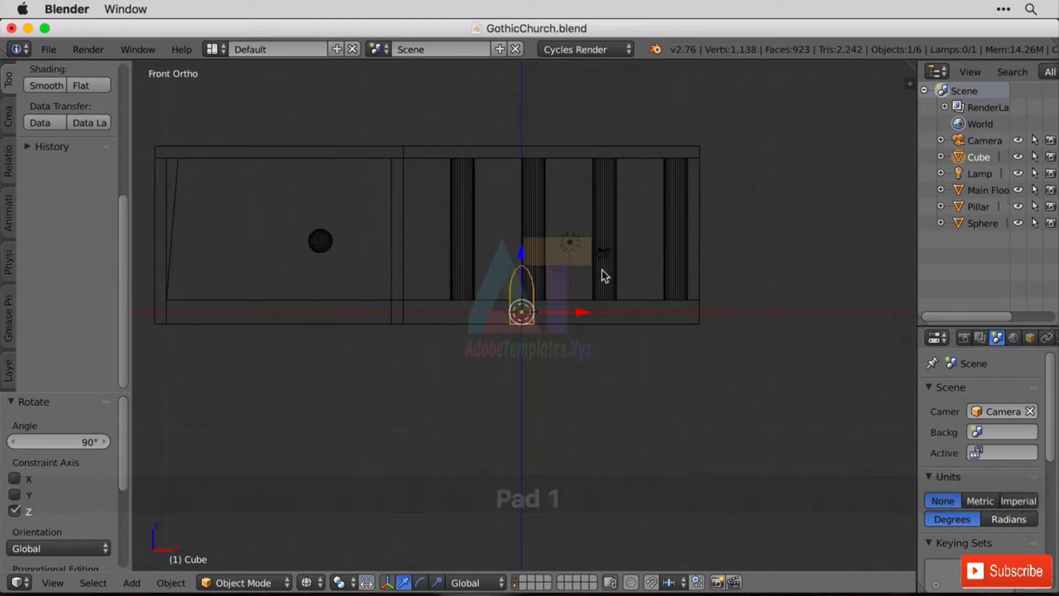
Move the arch block up about 6 units in Z and about -1.96 units in X so it sits between two pillars.
key(g)
key(z)
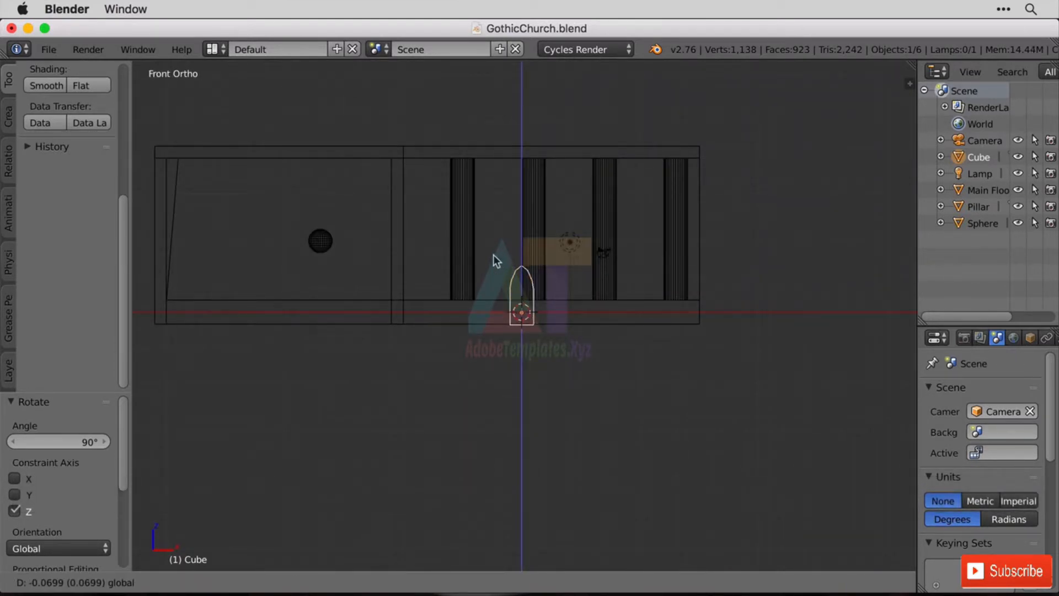
click(501, 183)
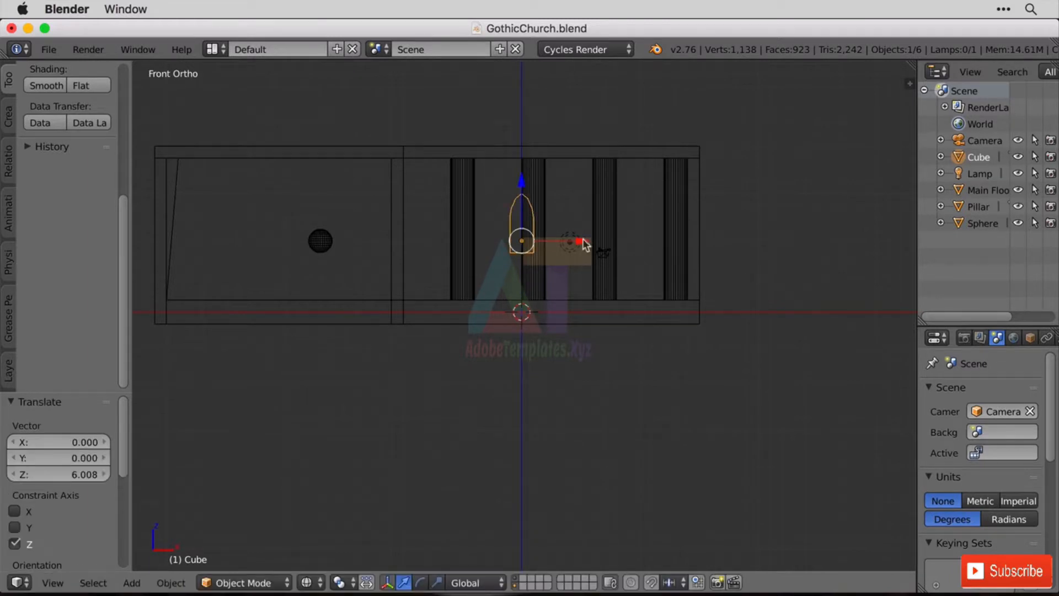
key(g)
key(x)
click(561, 245)
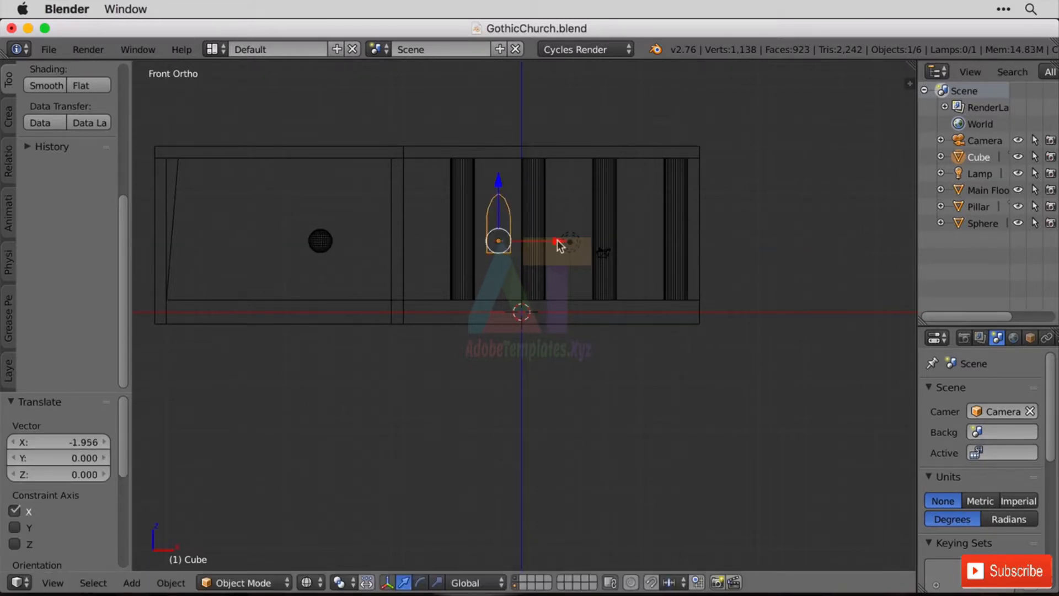
Rename the pointed arch block from Cube to CutOut.
key(KP_3)
scroll(561, 243, up, 5)
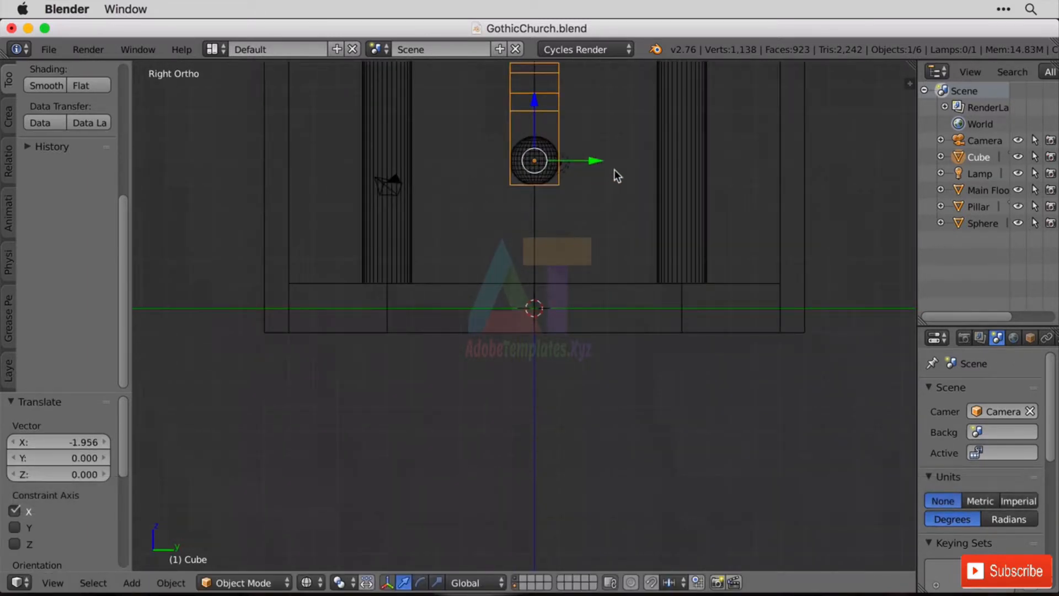
scroll(588, 239, down, 4)
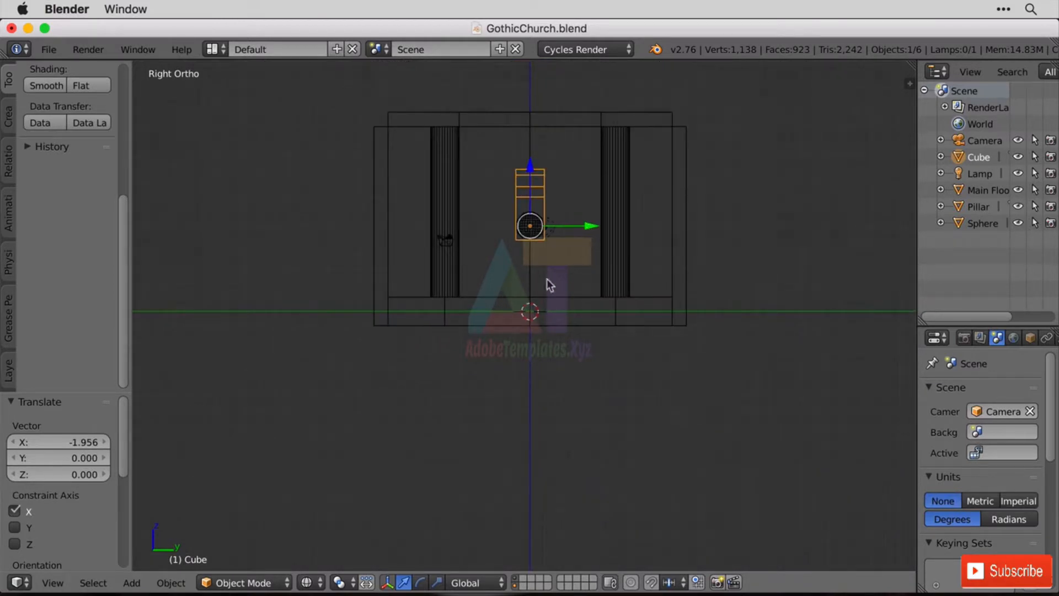
click(985, 173)
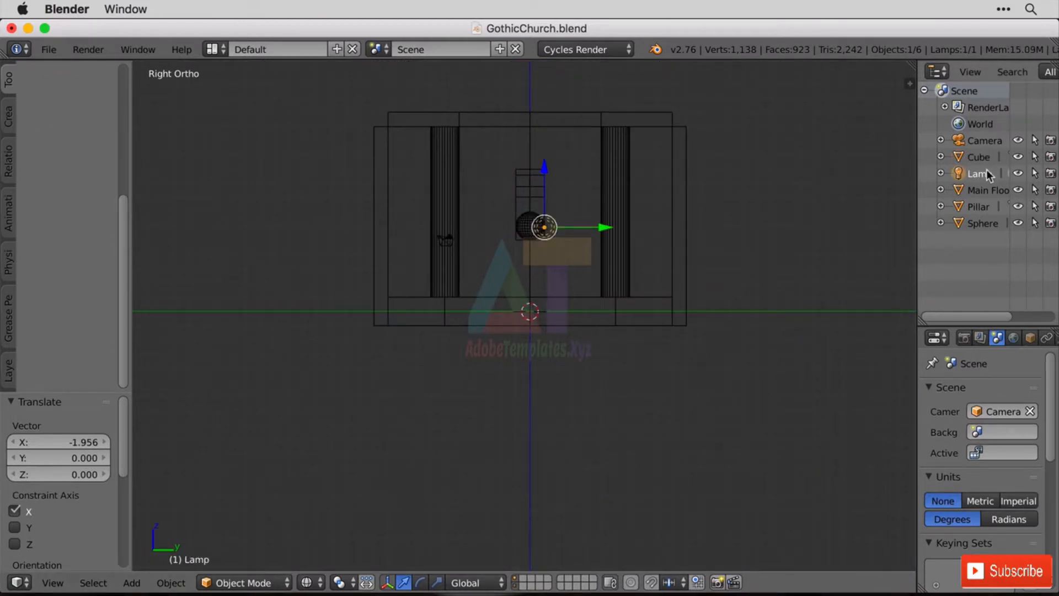
click(981, 141)
key(Tab)
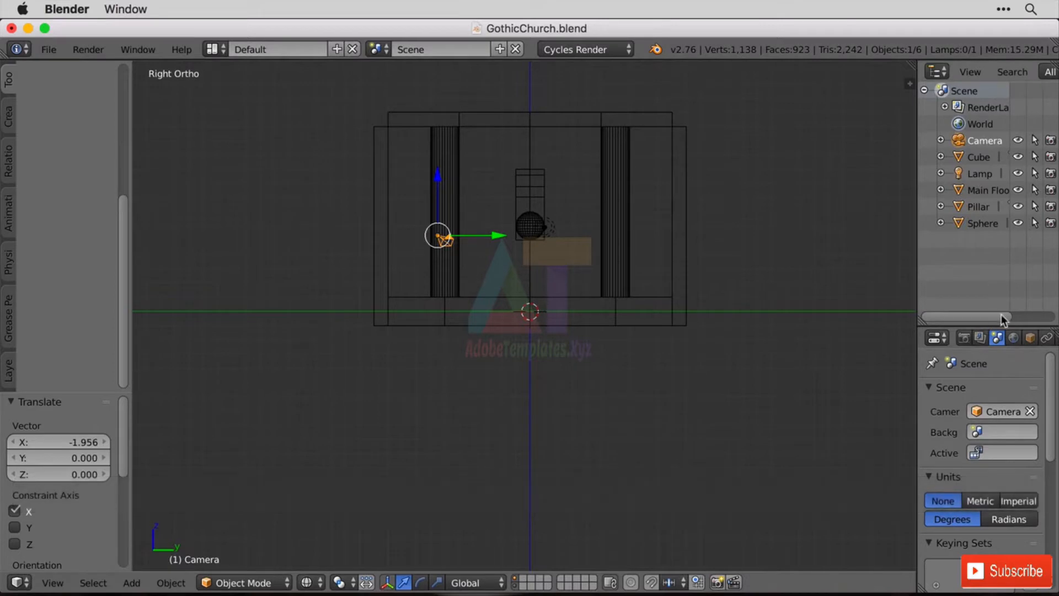
click(980, 158)
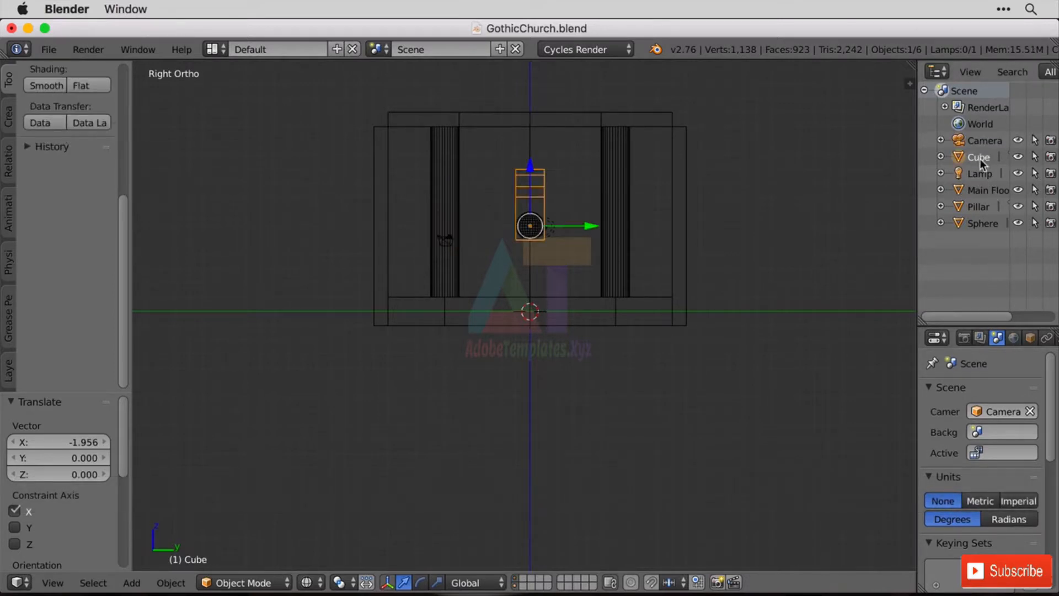
double_click(980, 158)
text(CutOut)
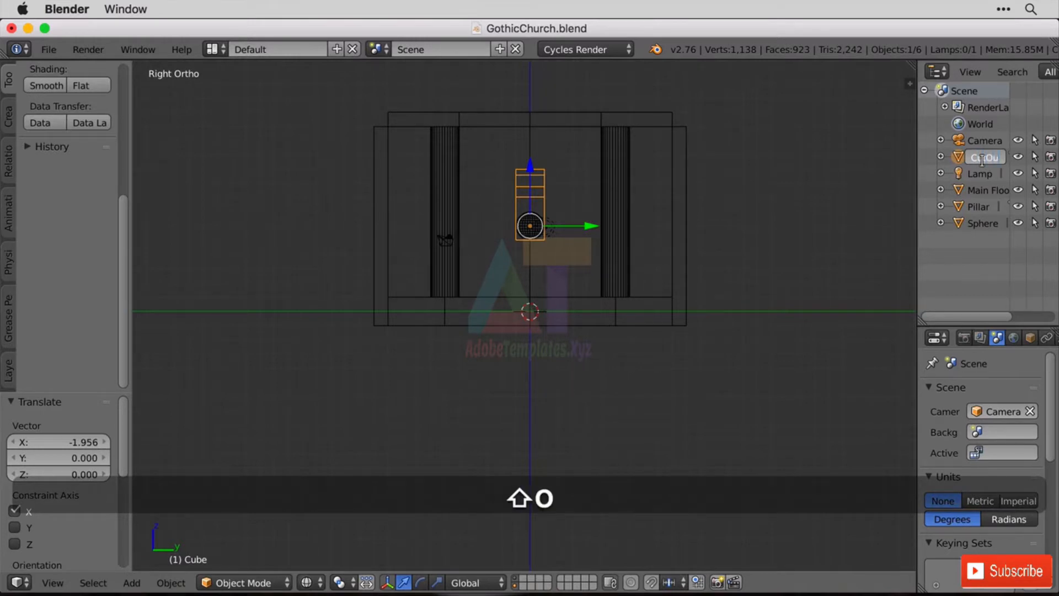
key(Return)
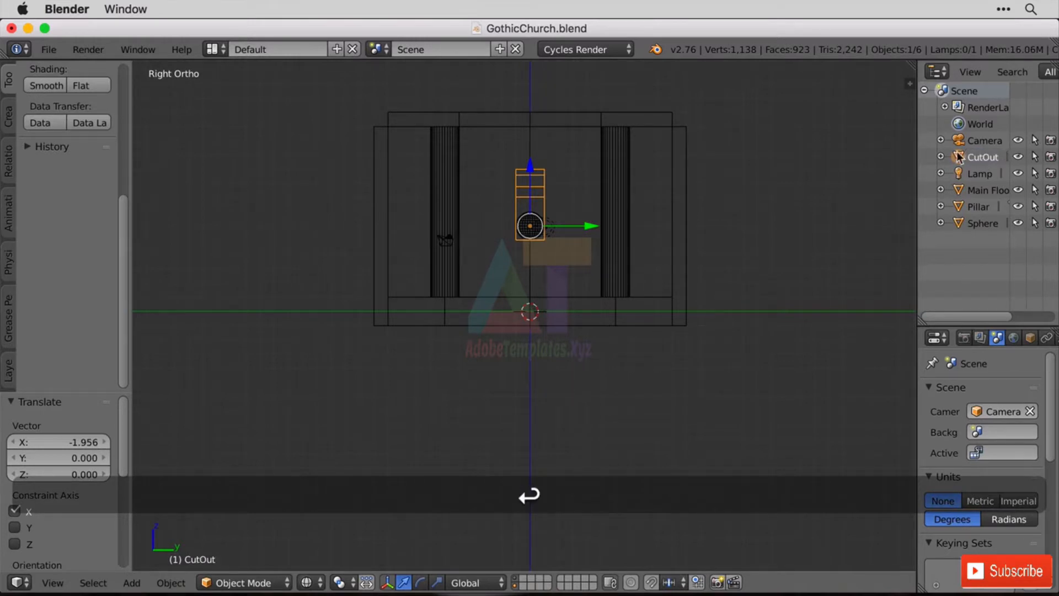
Select the Main Floor object and turn off its Mirror modifier's viewport display.
click(975, 191)
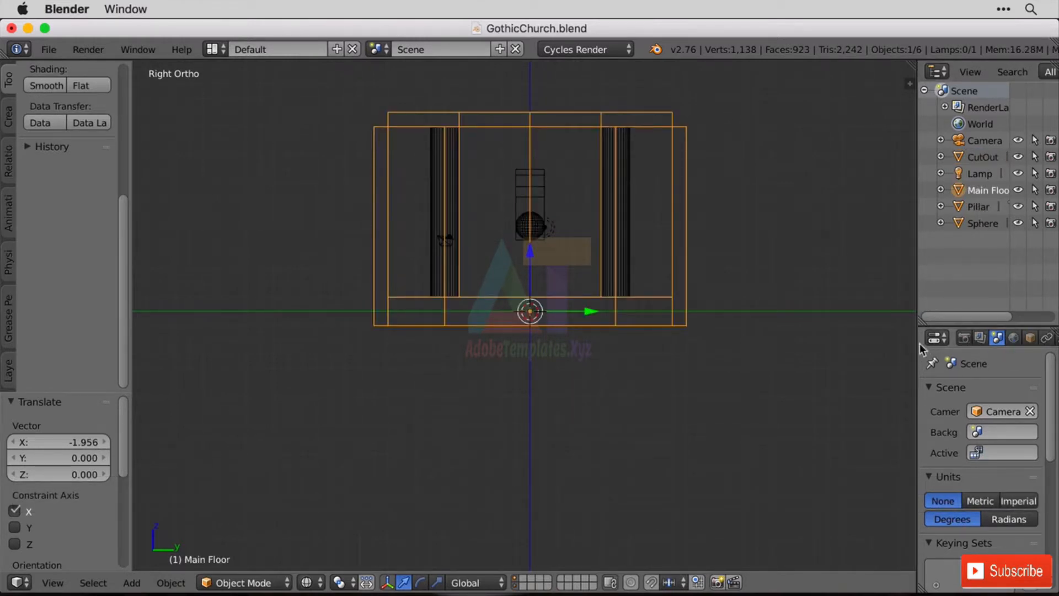
drag(917, 344, 809, 343)
click(954, 338)
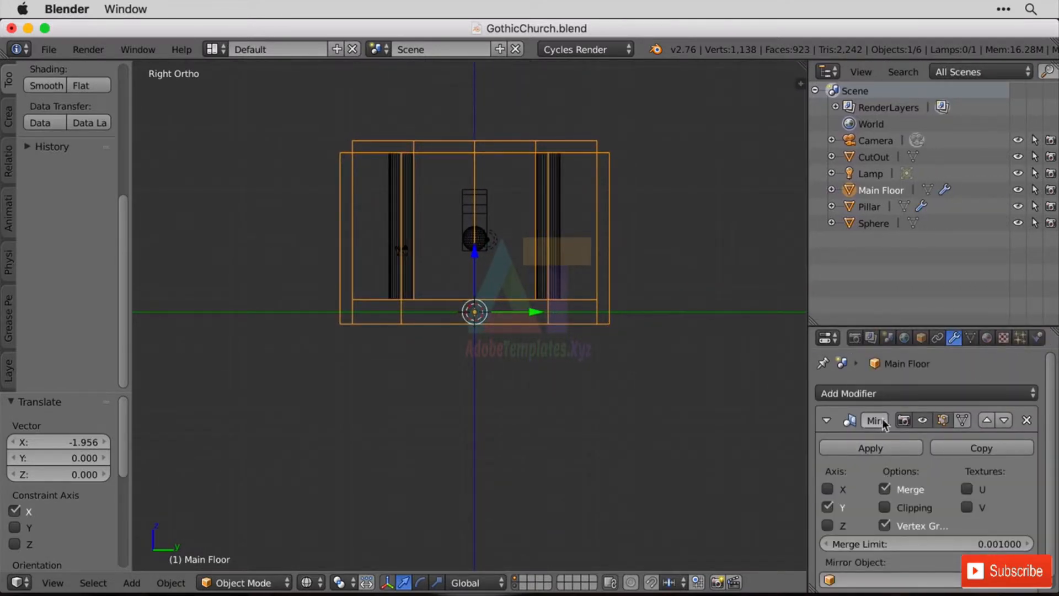
click(923, 420)
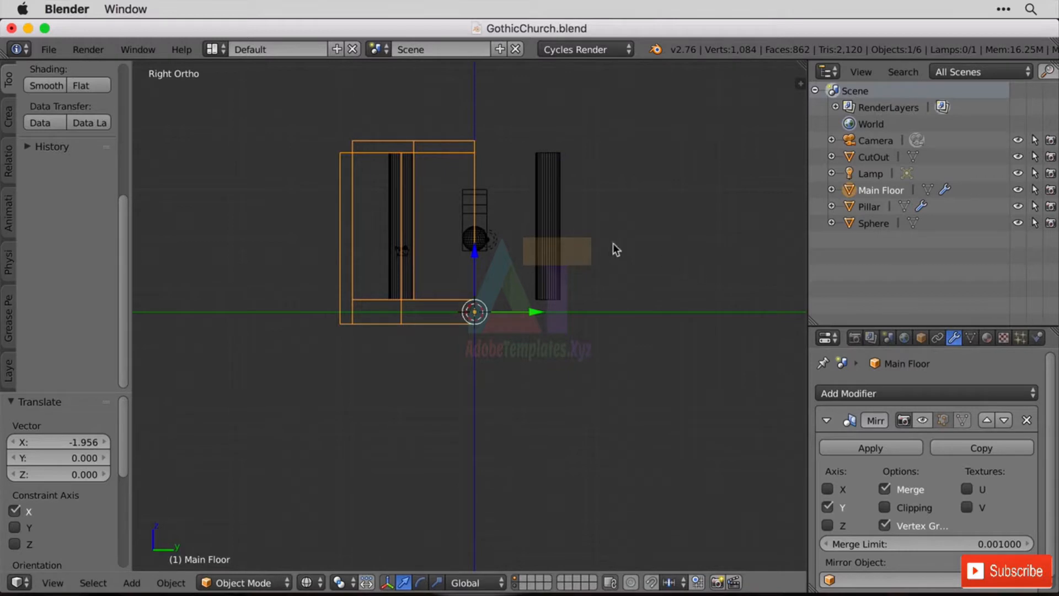
Move the CutOut arch about -10.48 along Y so it passes through the church's outer side wall.
right_click(485, 211)
key(g)
key(y)
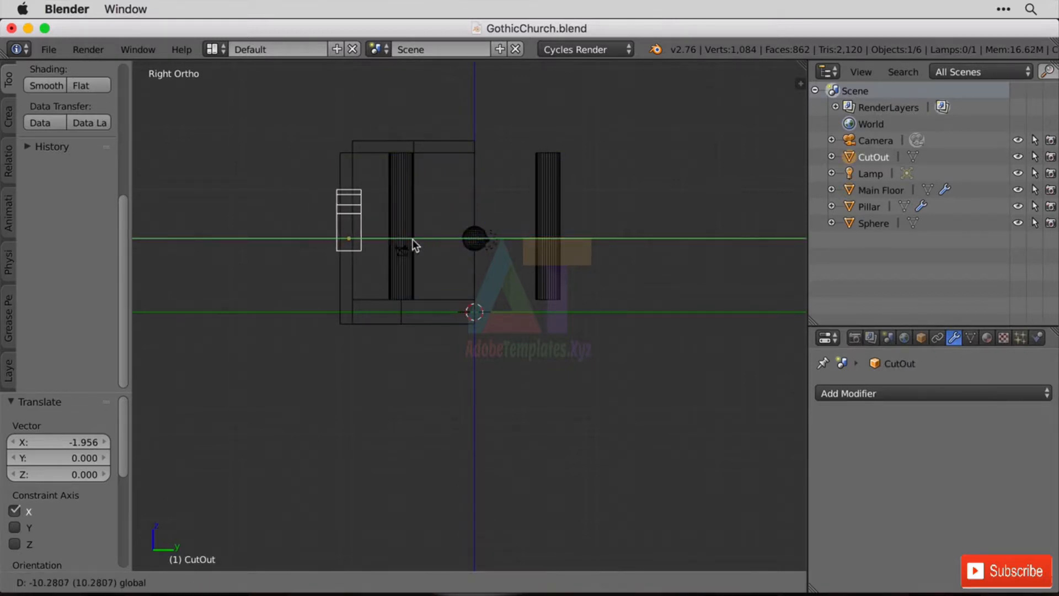
click(409, 240)
Add an Array modifier with a count of 3 to the CutOut arch in the front view.
right_click(359, 323)
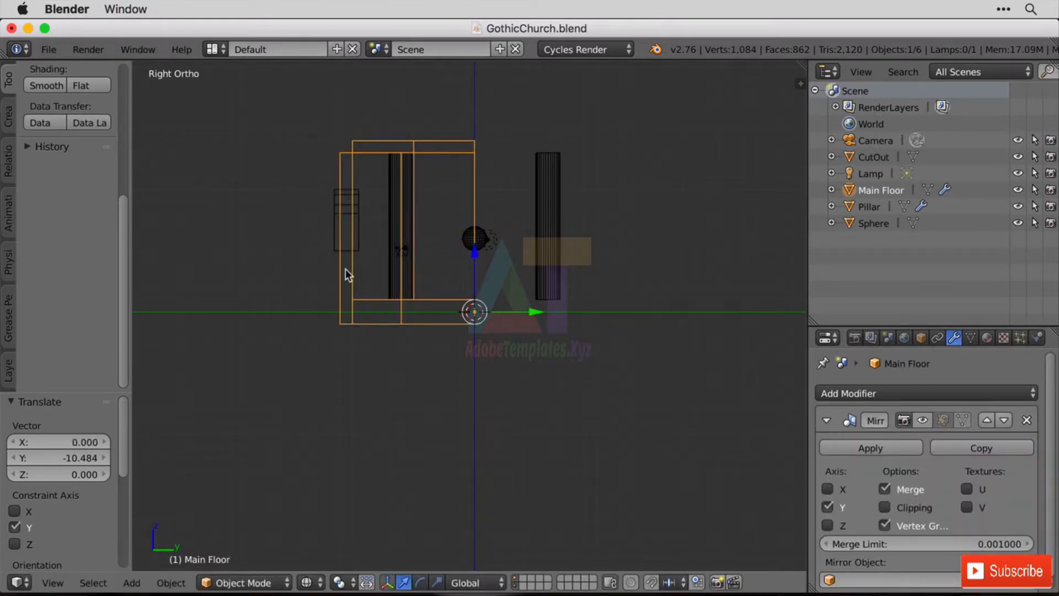
key(shift)
right_click(336, 233)
key(KP_1)
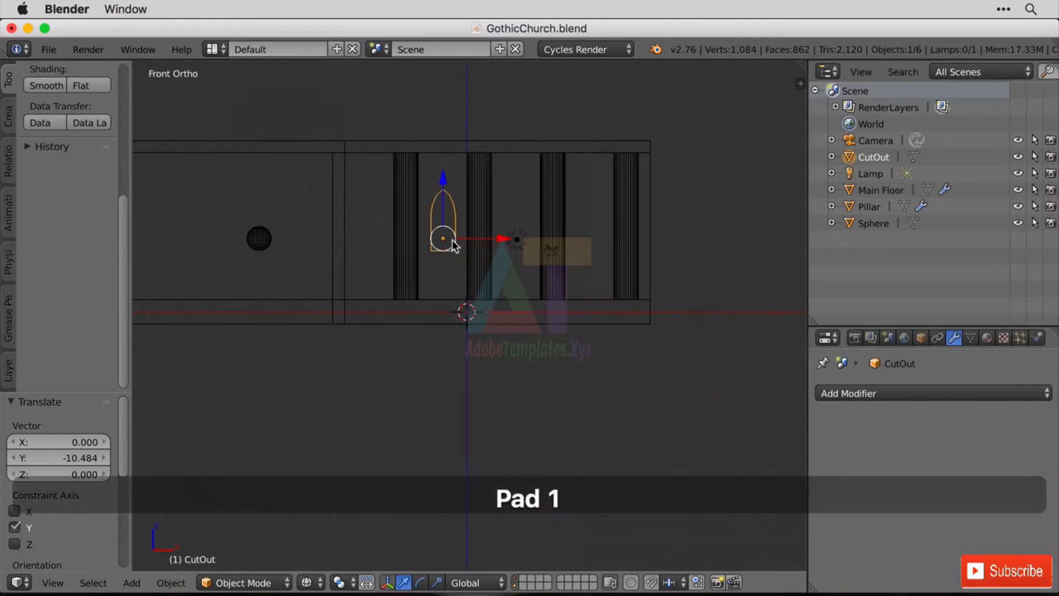
click(926, 393)
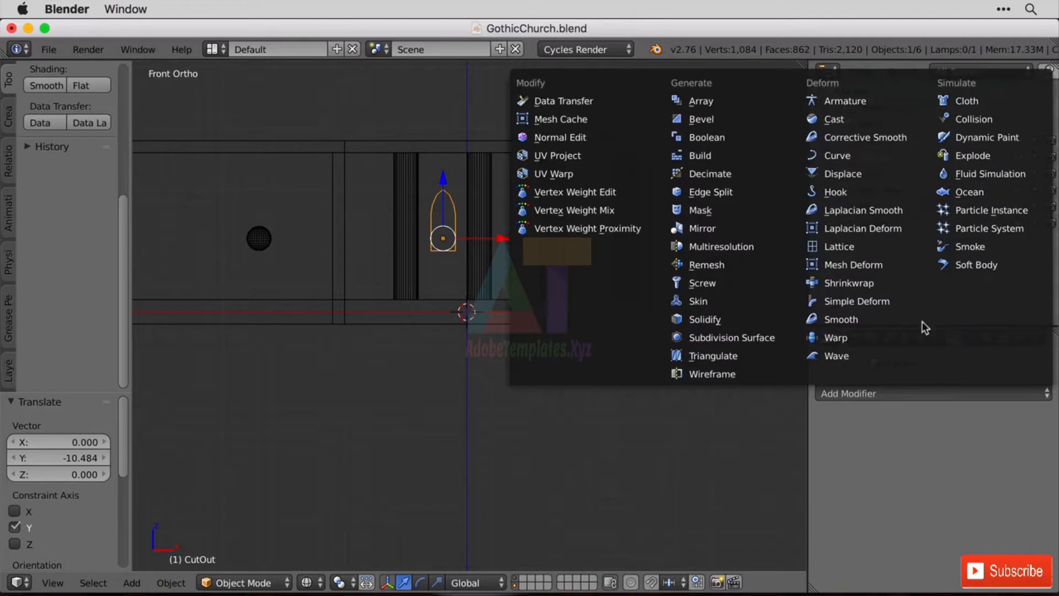
click(734, 99)
click(1027, 489)
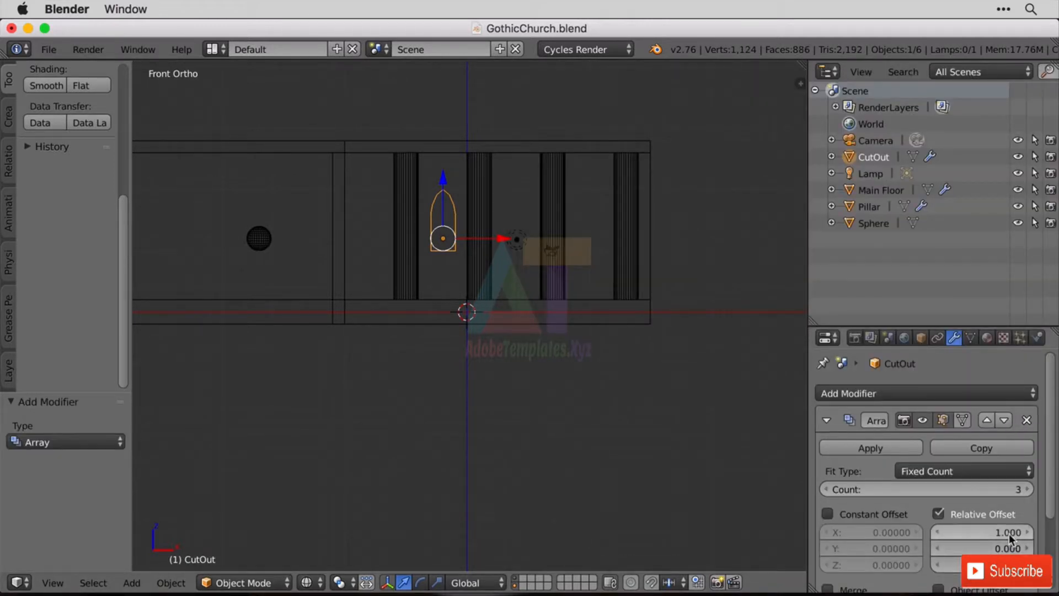
Set the array's relative offset to 0 in X and -3 in Y so the arches sit between the pillars.
mouse_move(1009, 534)
mouse_down()
mouse_move(960, 534)
mouse_move(1005, 533)
mouse_up()
click(1008, 533)
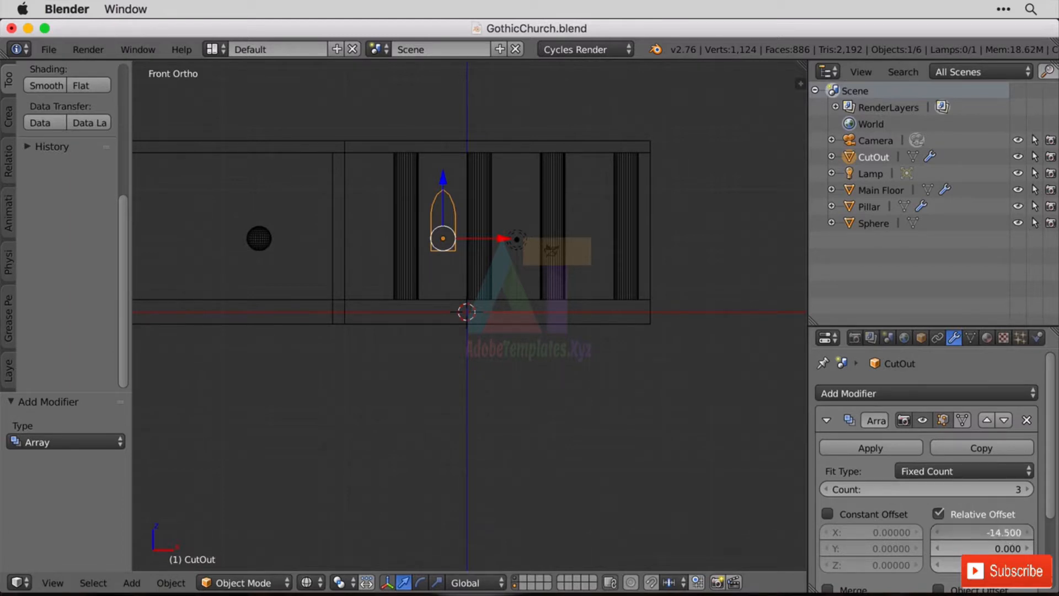
text(0)
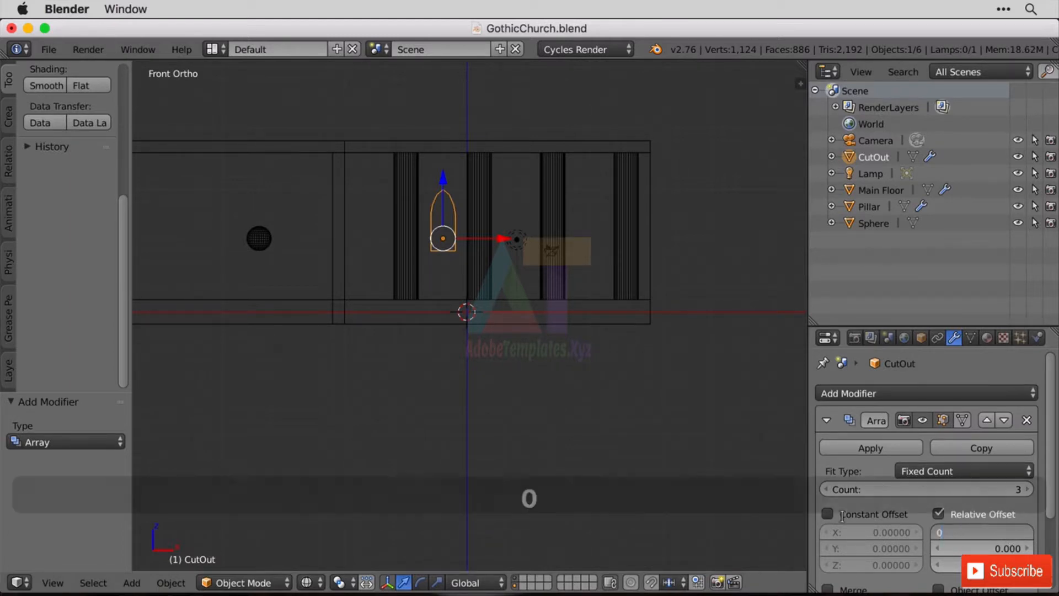
key(Return)
click(1011, 548)
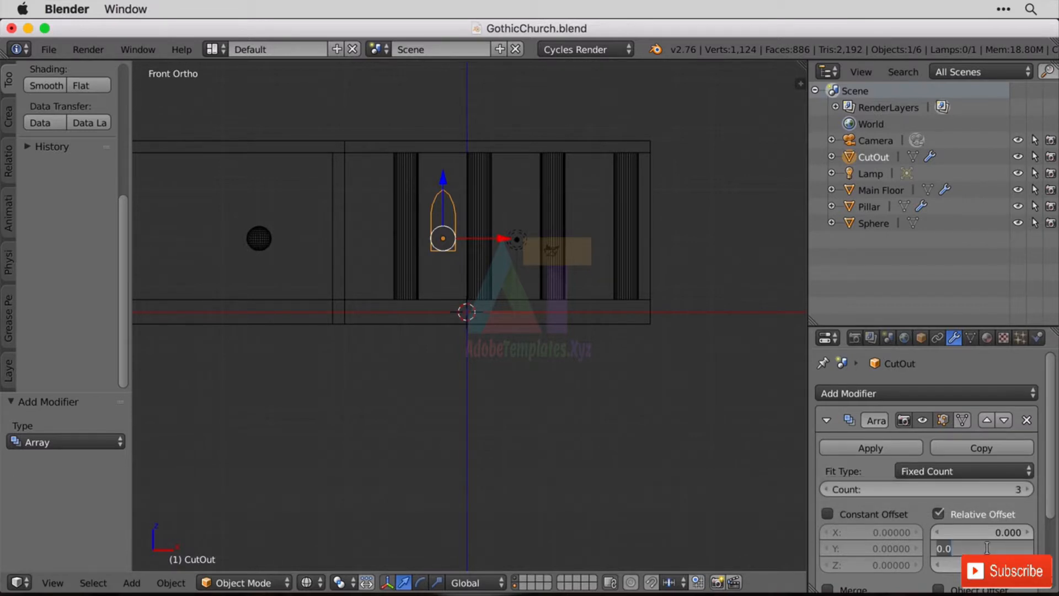
text(3)
key(Return)
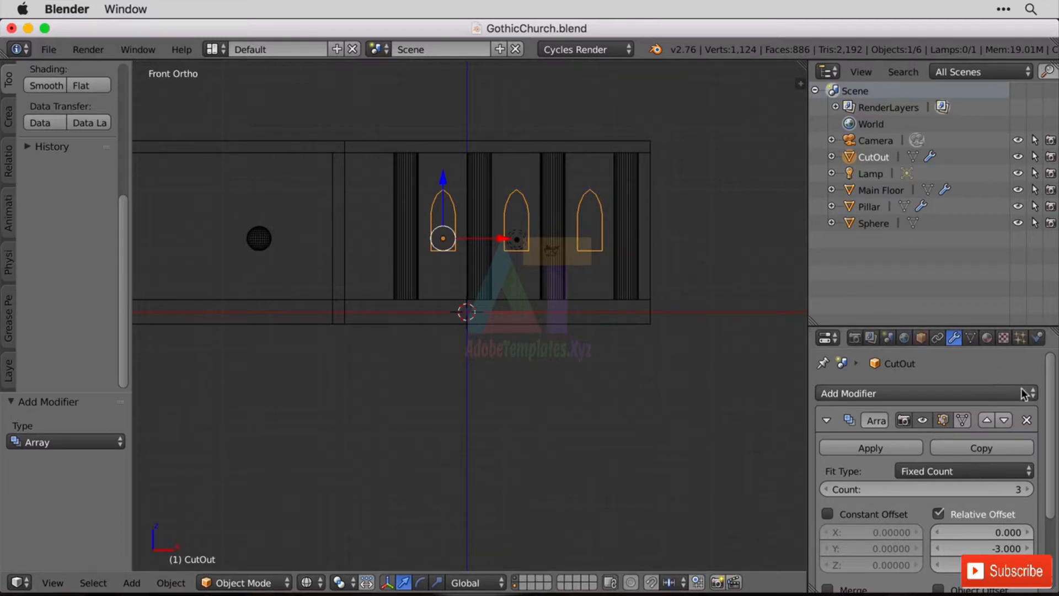
Add a Boolean modifier to Main Floor with the Difference operation and CutOut as object, and apply it.
right_click(643, 322)
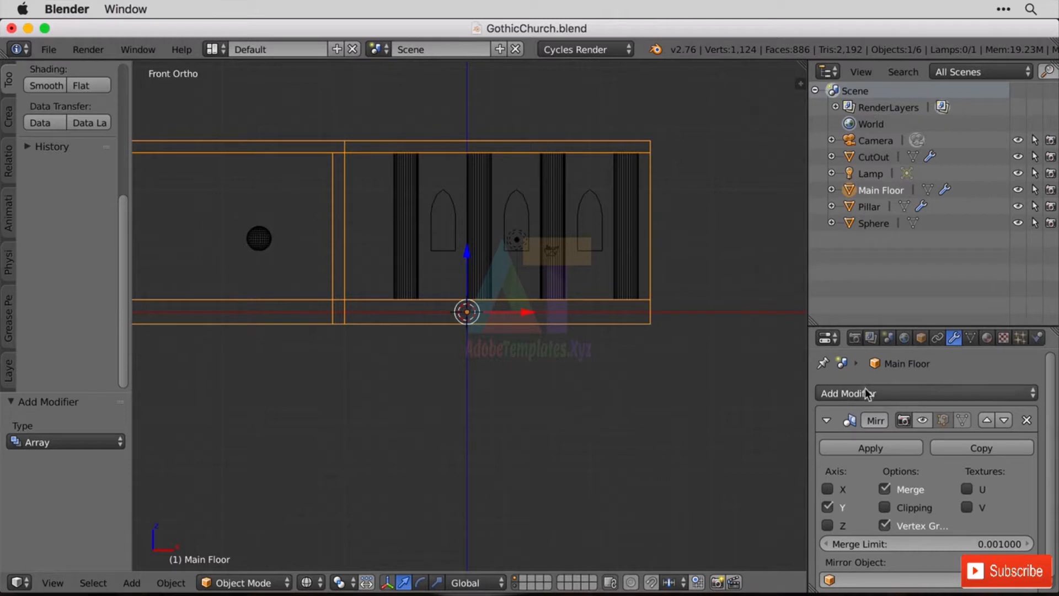
click(938, 393)
click(732, 135)
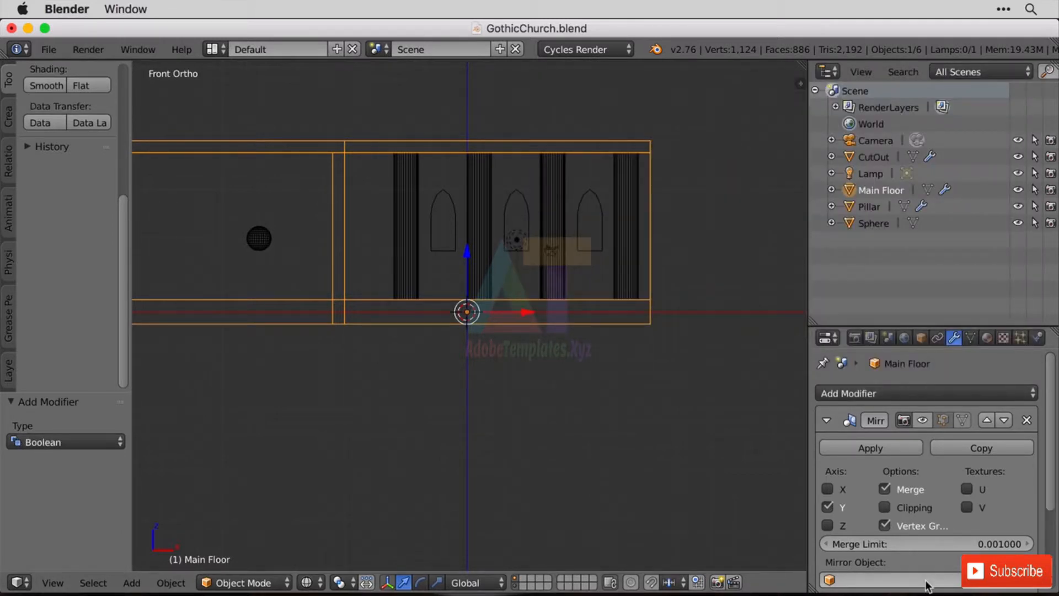
scroll(946, 494, down, 5)
click(949, 567)
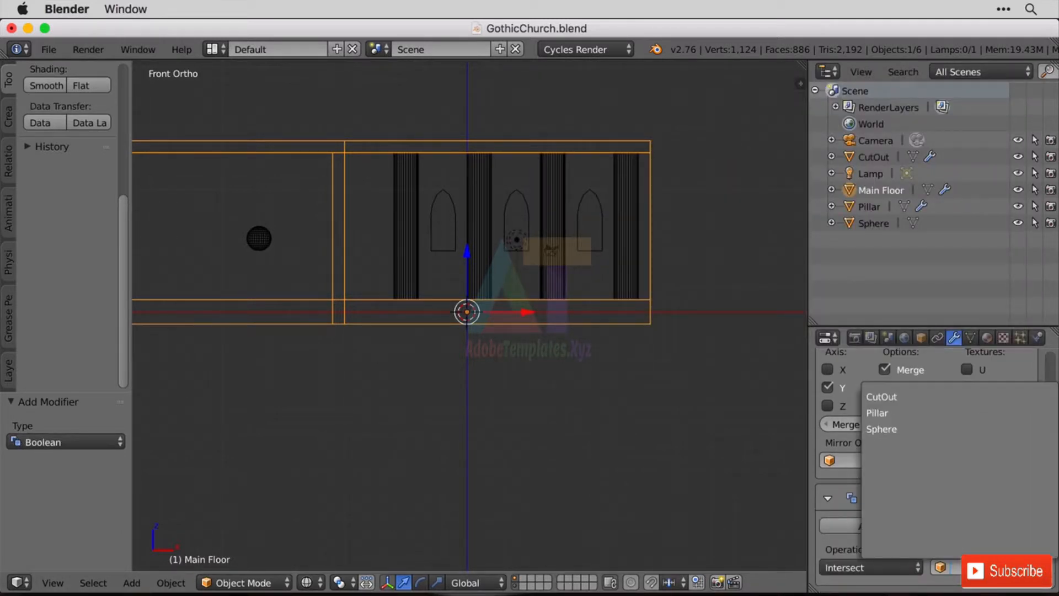
click(910, 395)
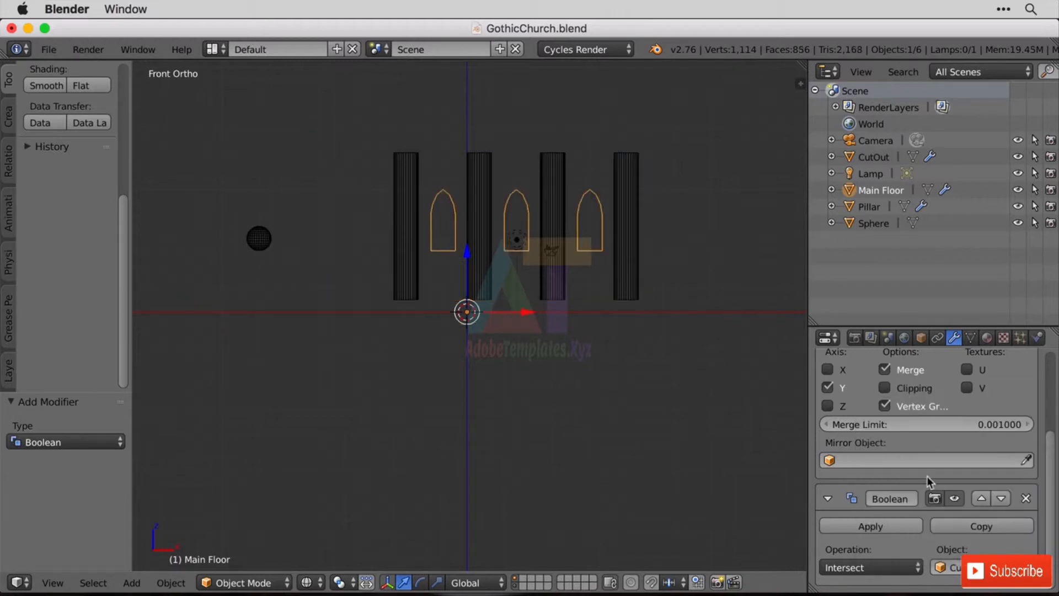
click(881, 569)
click(888, 507)
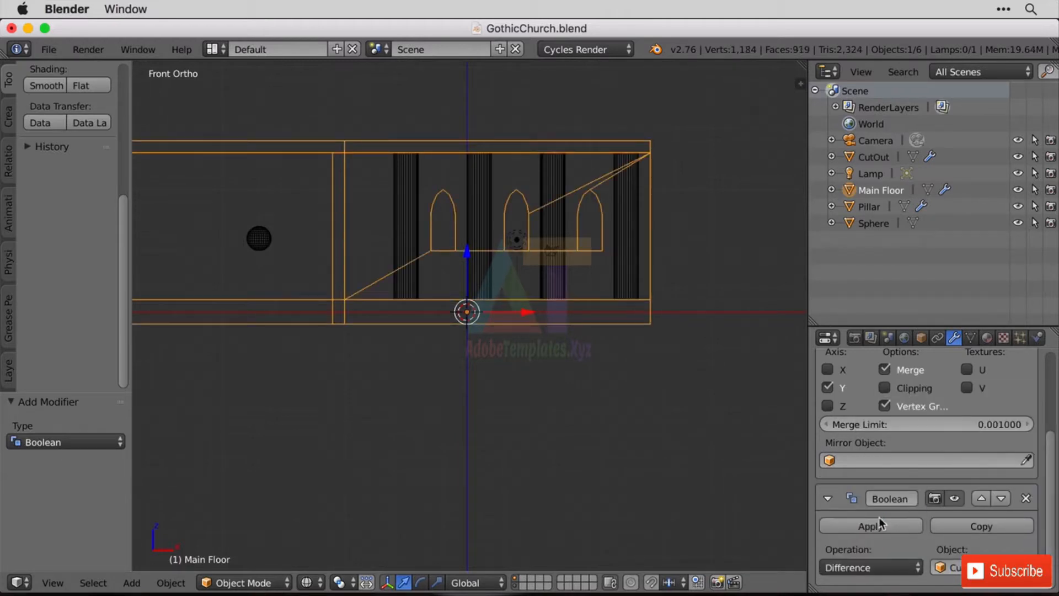
click(876, 527)
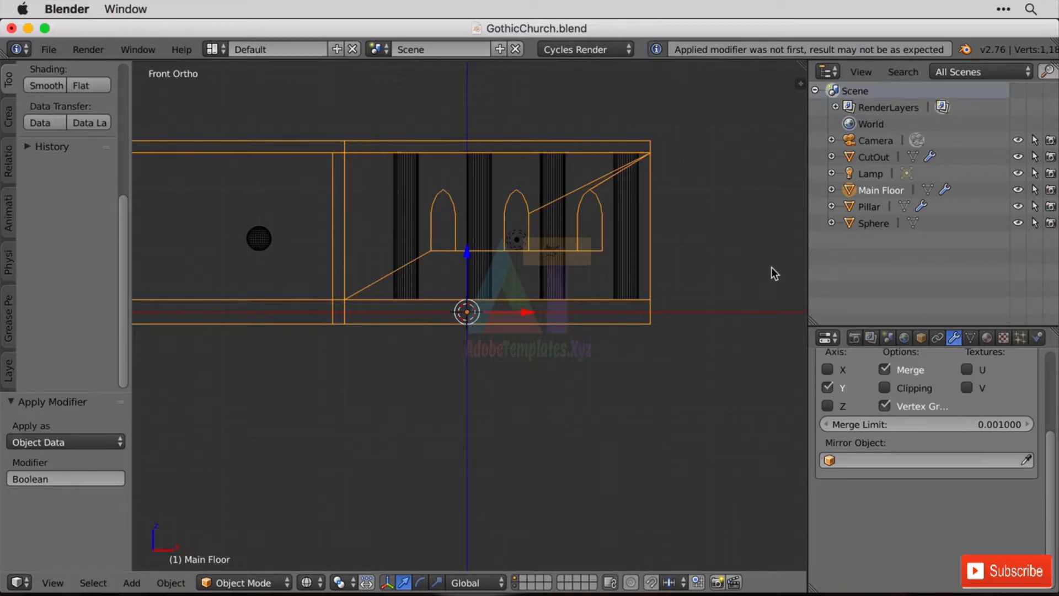
Turn the Main Floor's Mirror modifier display back on so the window openings are mirrored to the other wall.
middle_drag(771, 267, 669, 300)
scroll(669, 300, down, 4)
scroll(670, 300, up, 3)
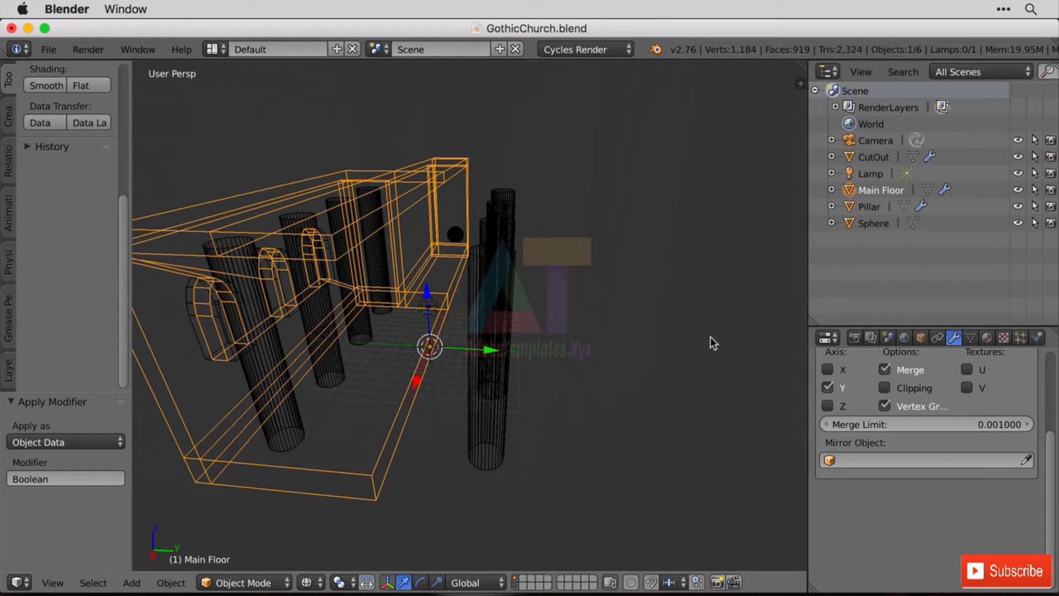
middle_drag(710, 338, 664, 324)
drag(1049, 465, 1039, 363)
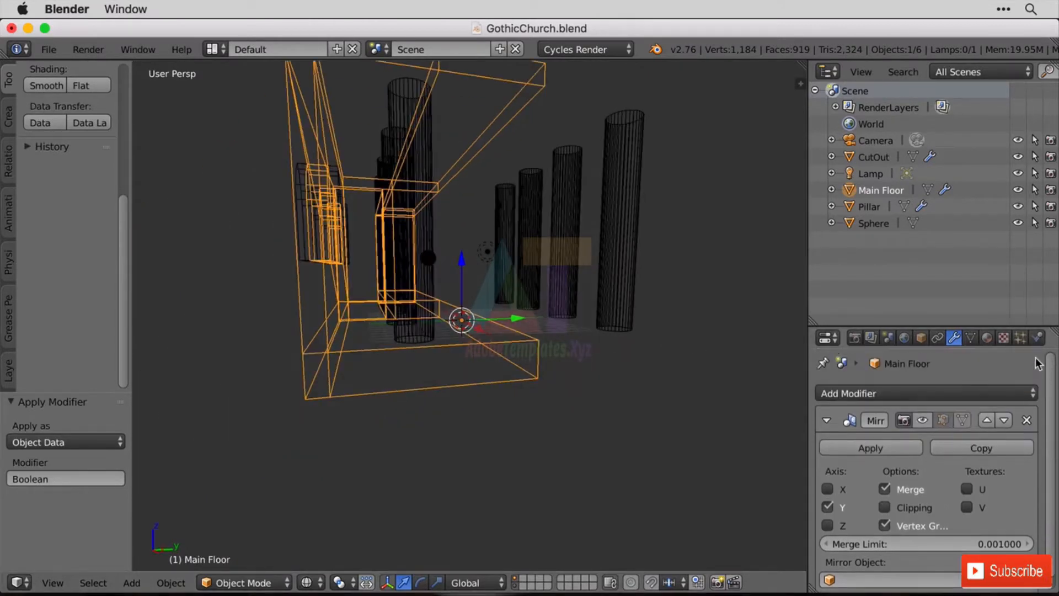
click(943, 421)
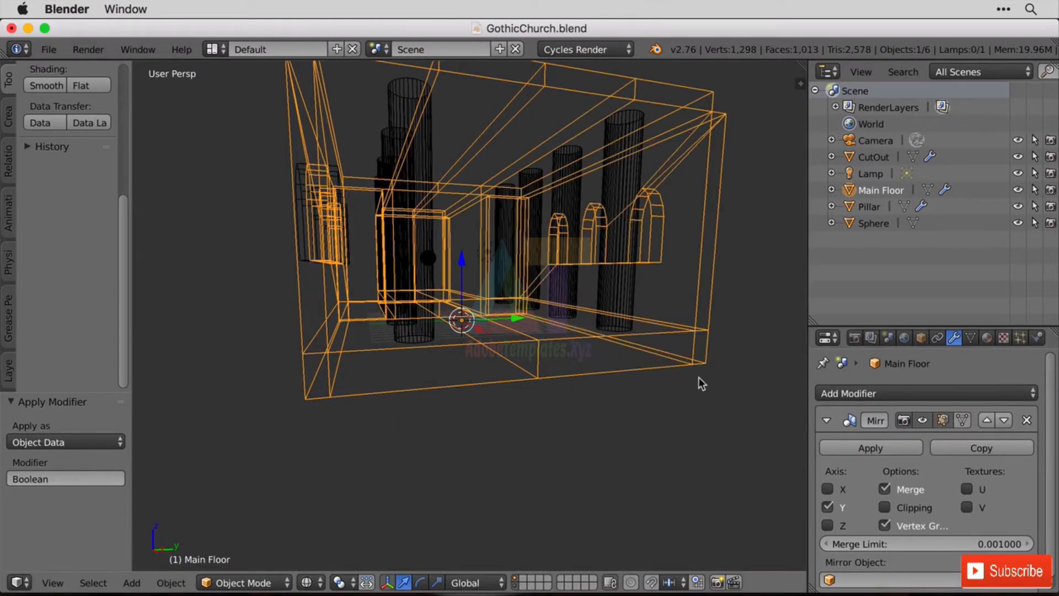
Switch to solid shading, remove the CutOut's Array modifier and delete the CutOut object.
mouse_move(698, 376)
middle_down()
mouse_move(629, 380)
mouse_move(636, 384)
mouse_move(570, 329)
mouse_move(747, 313)
mouse_move(693, 320)
mouse_move(731, 324)
mouse_move(542, 296)
middle_up()
key(z)
right_click(508, 280)
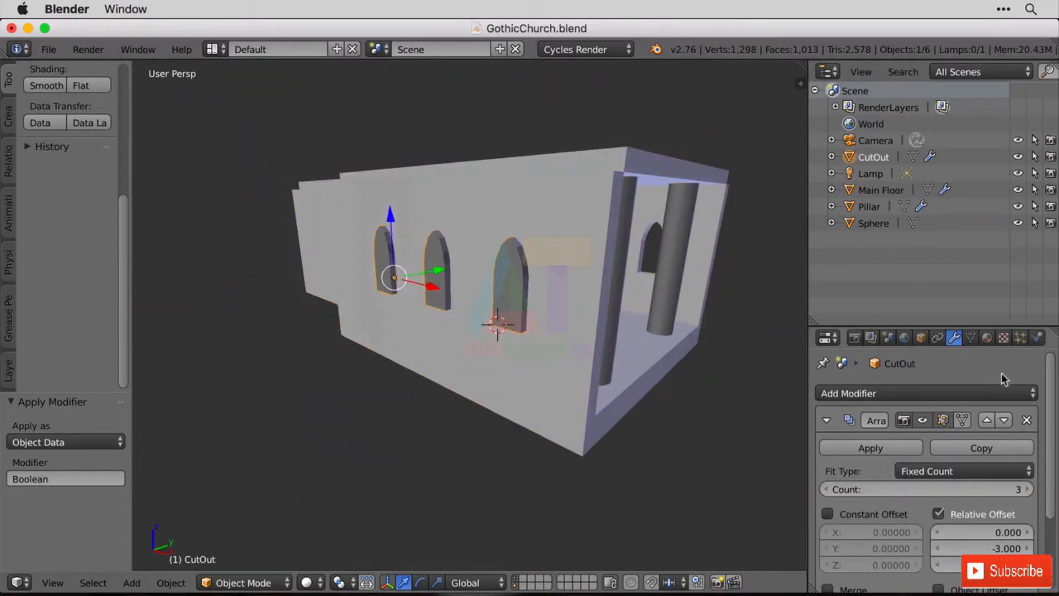
click(1027, 420)
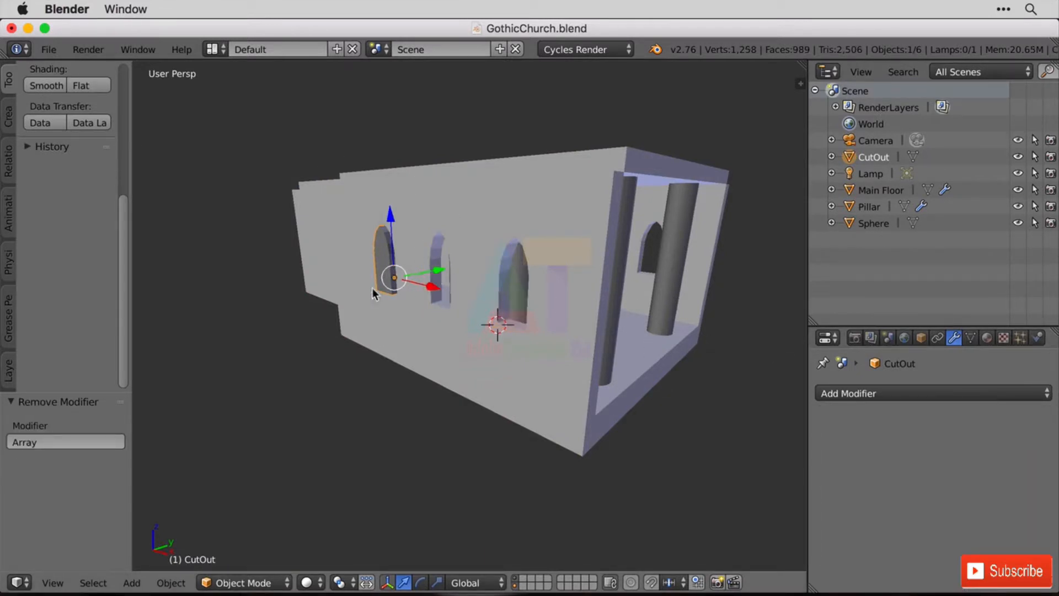
key(x)
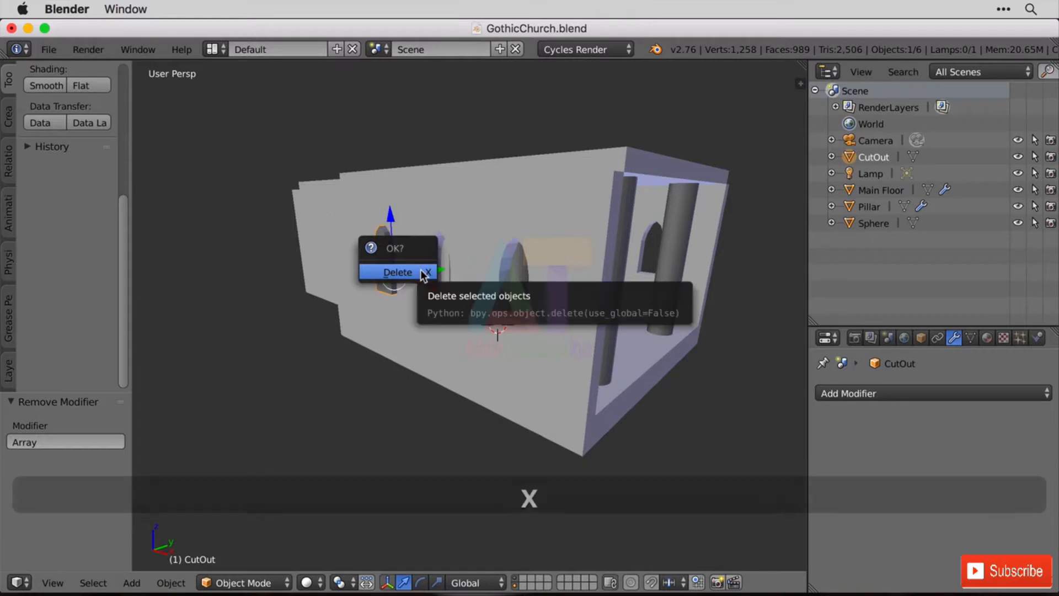
key(Delete)
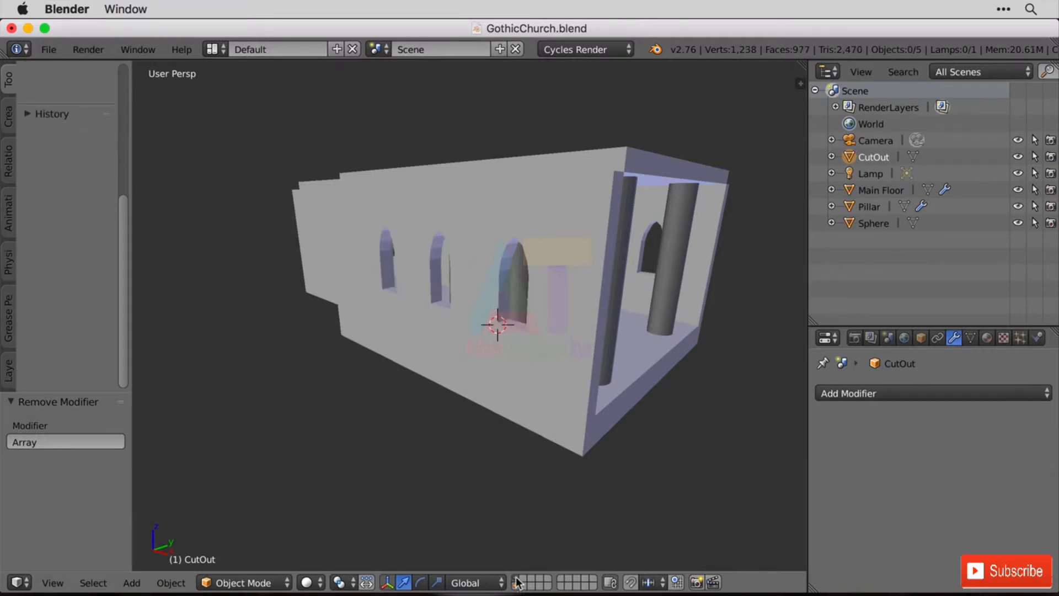
Extrude the floor's front end face of Main Floor outward by about 0.87 units in Edit Mode with face selection.
middle_drag(665, 410, 619, 413)
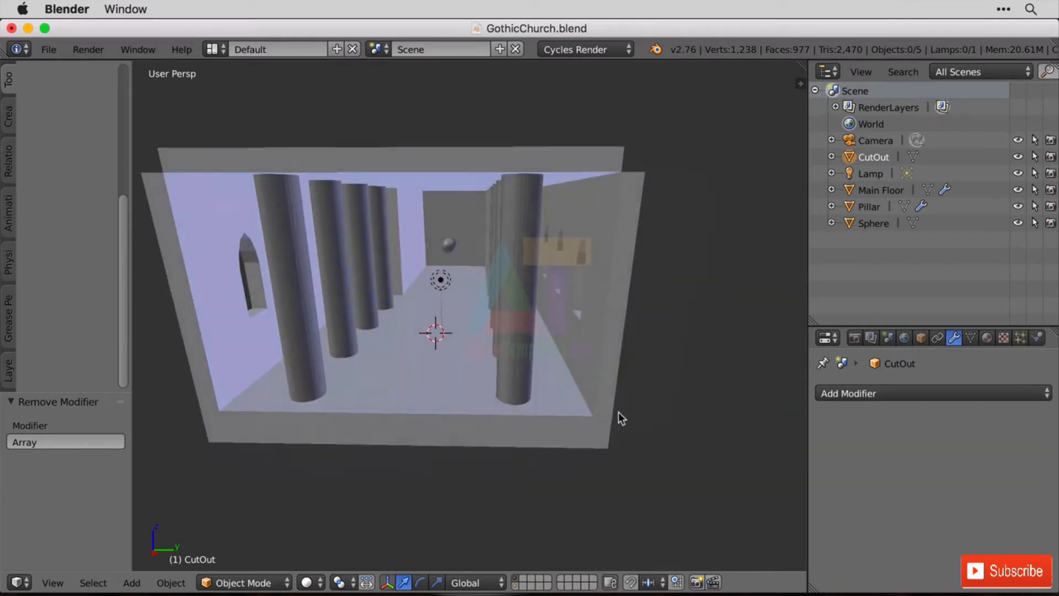
scroll(420, 477, up, 3)
scroll(439, 462, down, 6)
right_click(400, 366)
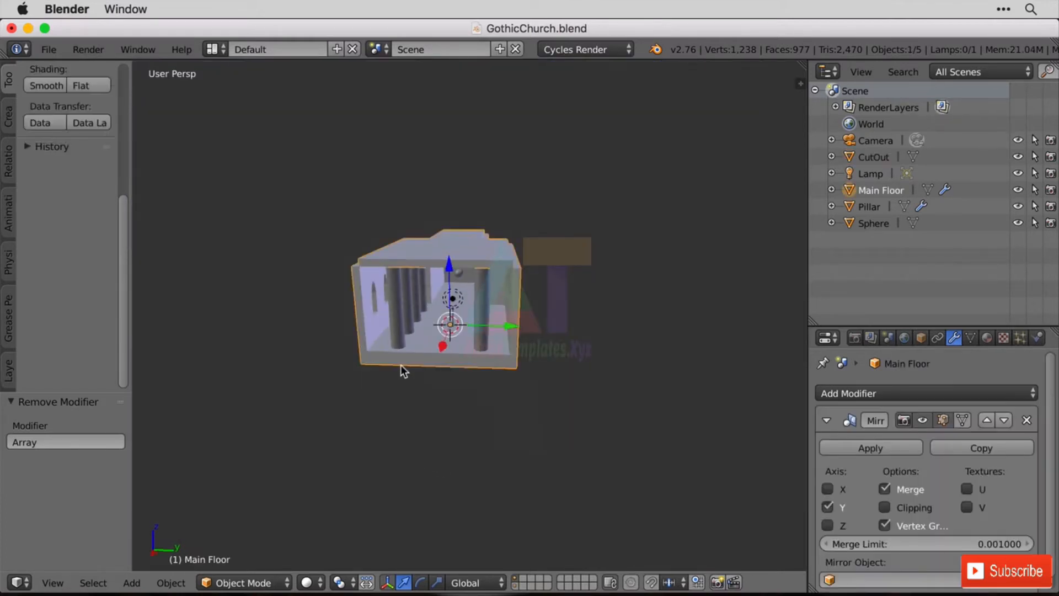
key(Tab)
right_click(401, 364)
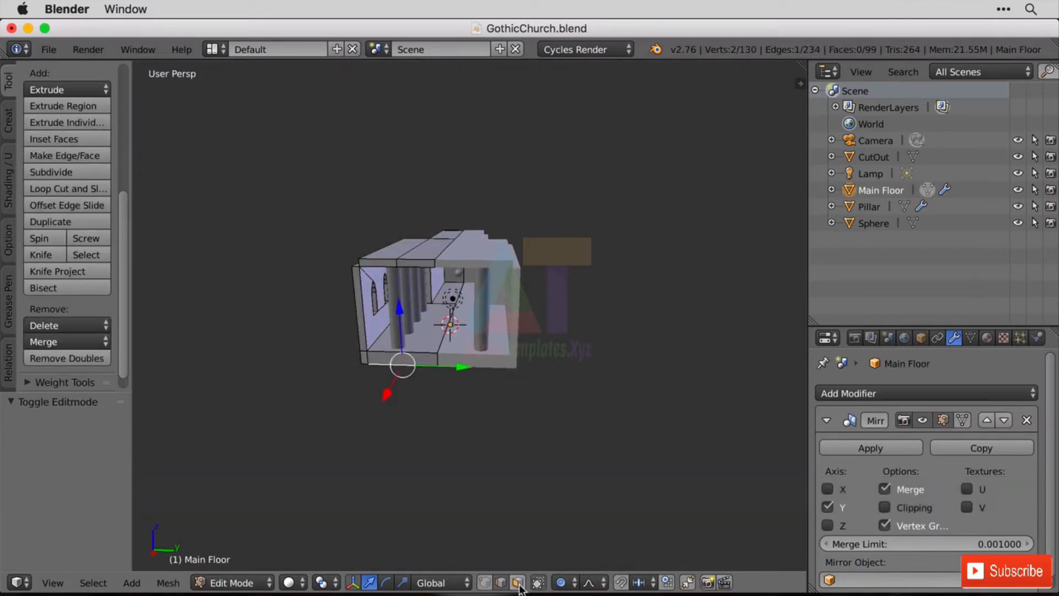
shift+right_click(407, 359)
scroll(416, 390, up, 5)
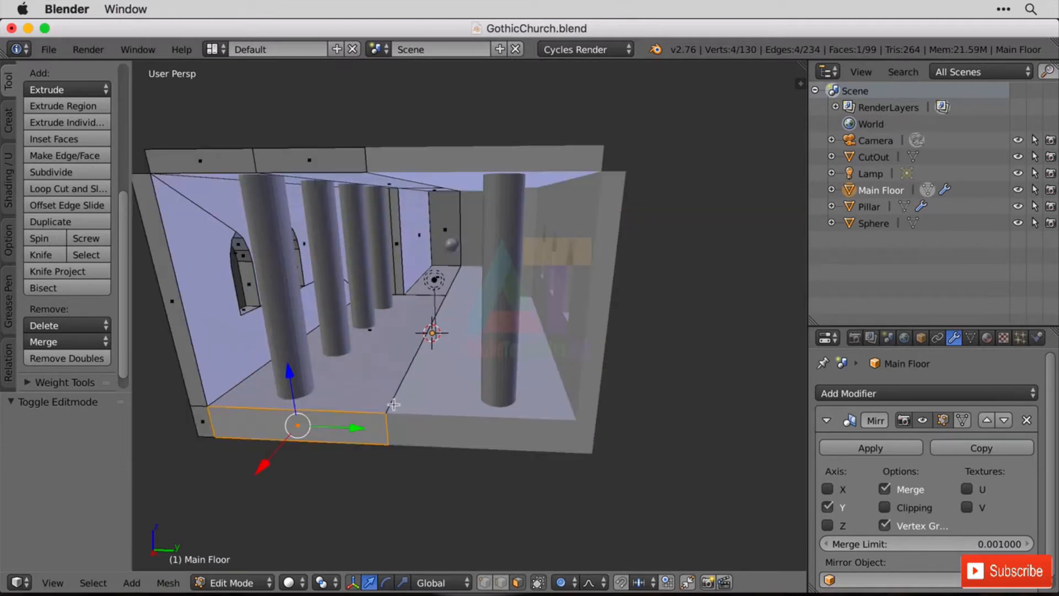
key(e)
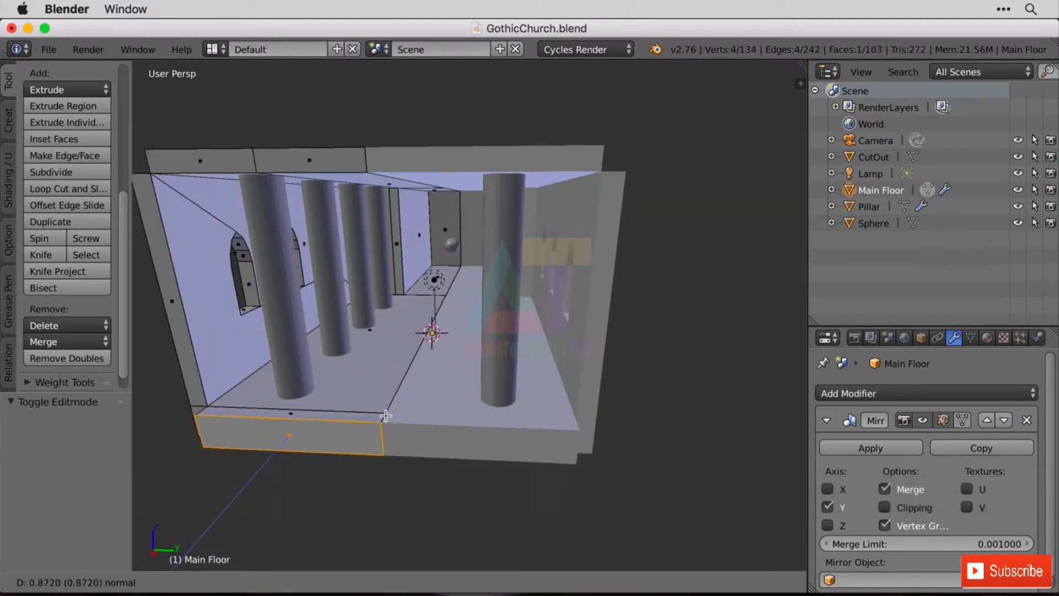
click(357, 412)
Set snapping to Edge and extrude the new floor strip 12 units up to the ceiling, closing off the church's open end.
right_click(357, 412)
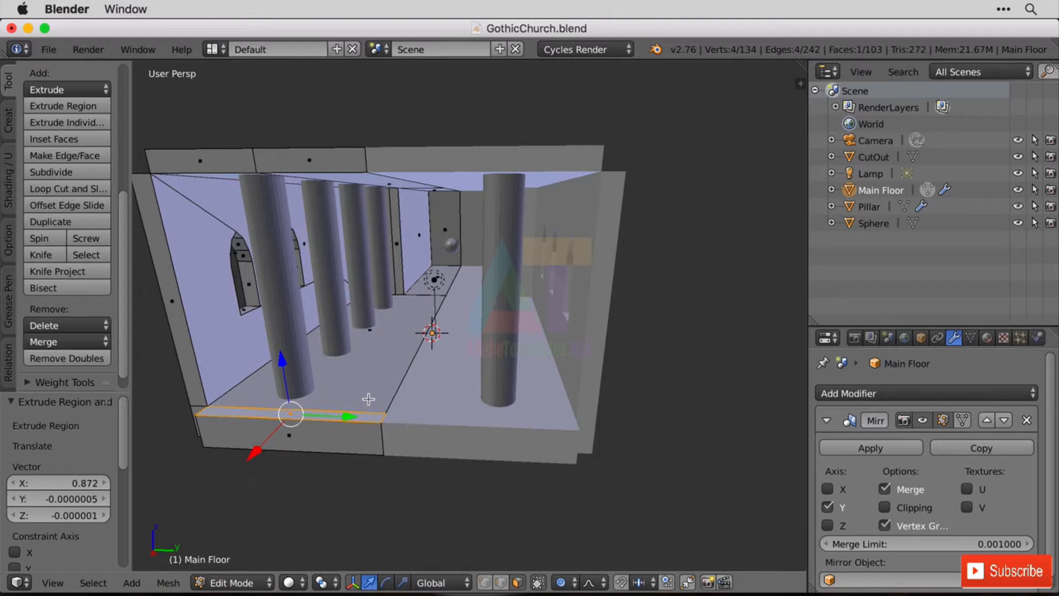
click(641, 582)
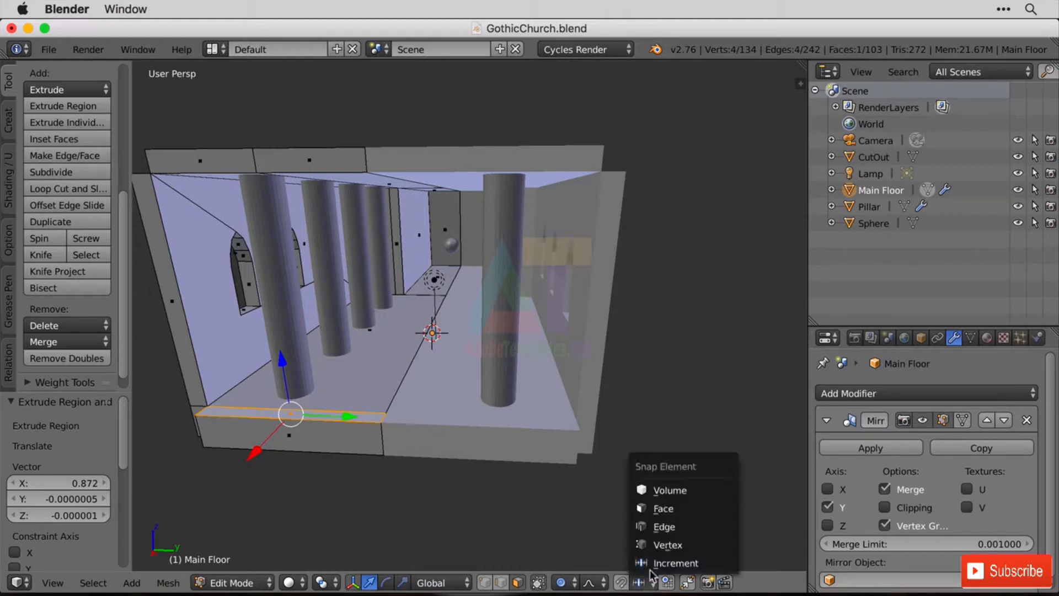
click(670, 525)
key(e)
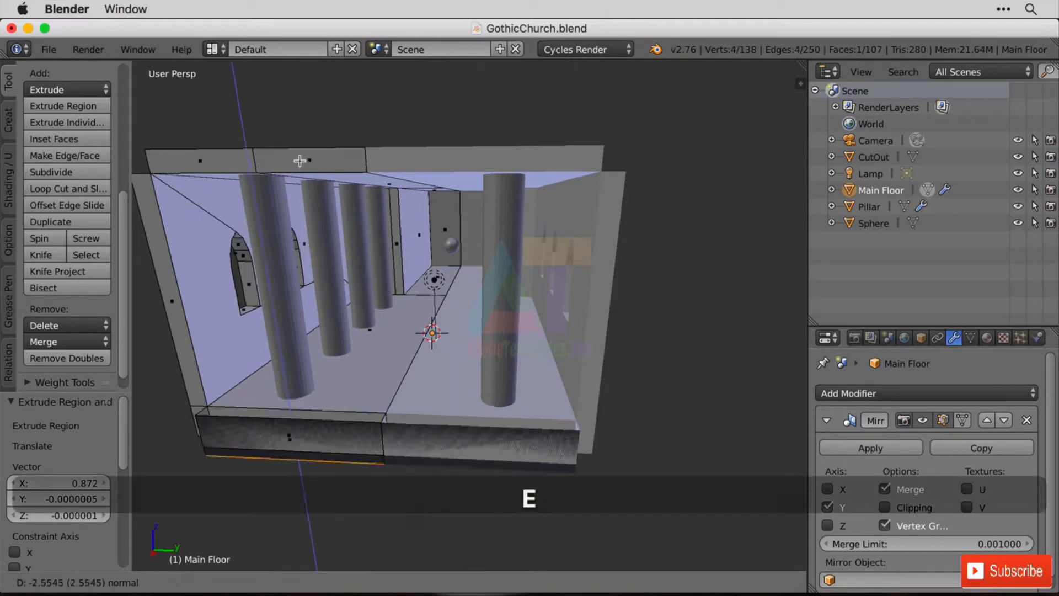
click(303, 172)
middle_drag(399, 145, 456, 178)
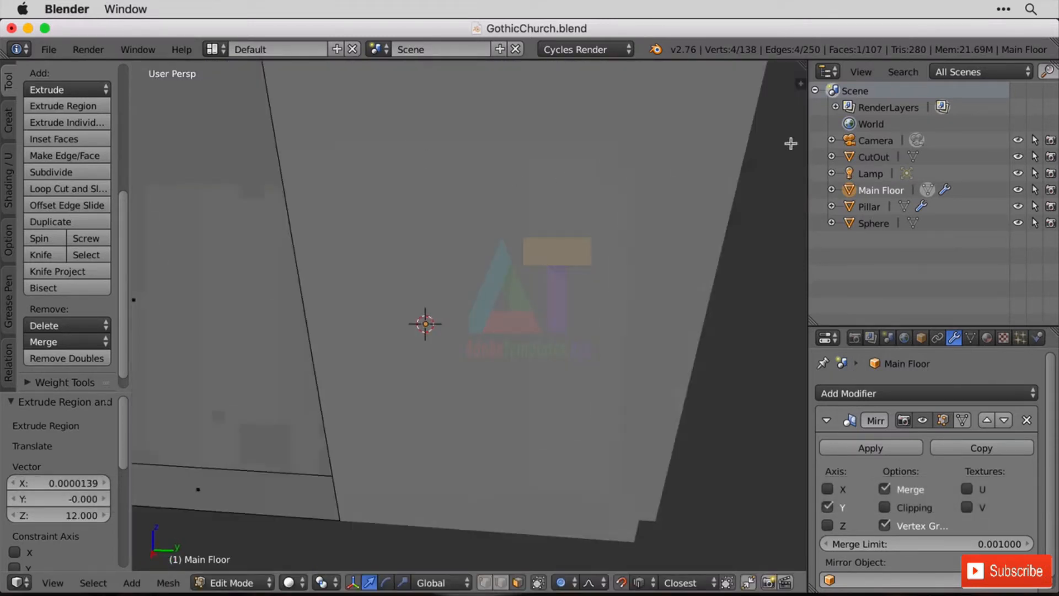
Look through the Camera, lock it to the view, and navigate it inside the church facing the sphere.
click(852, 142)
key(KP_0)
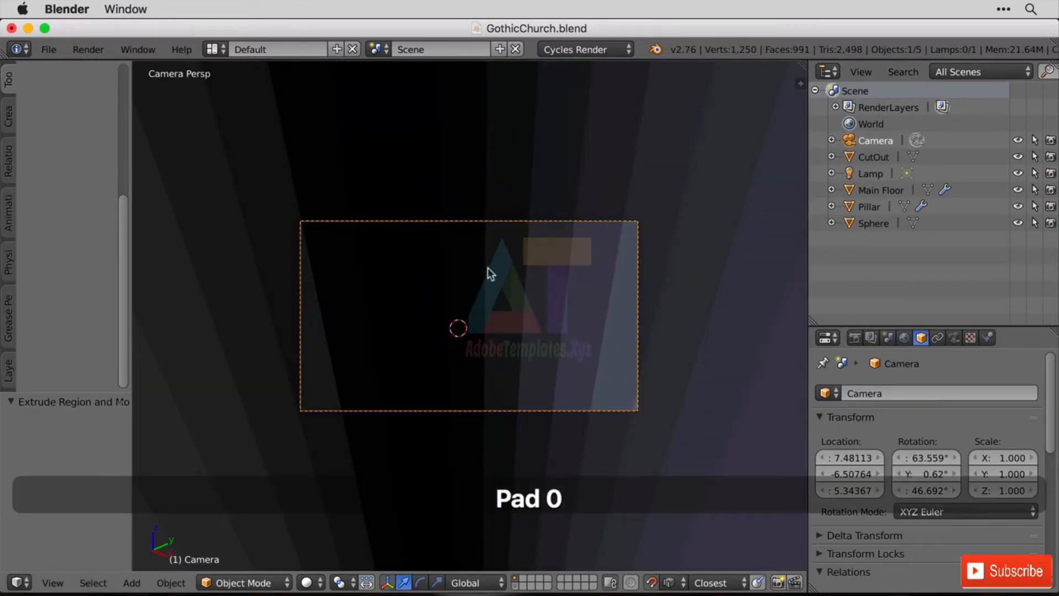
key(n)
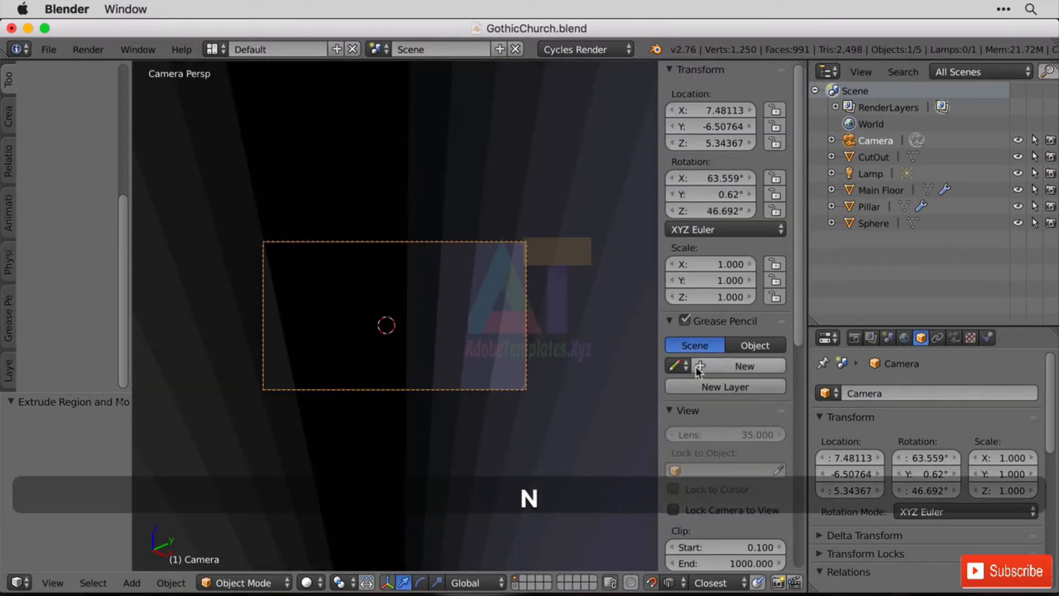
click(714, 511)
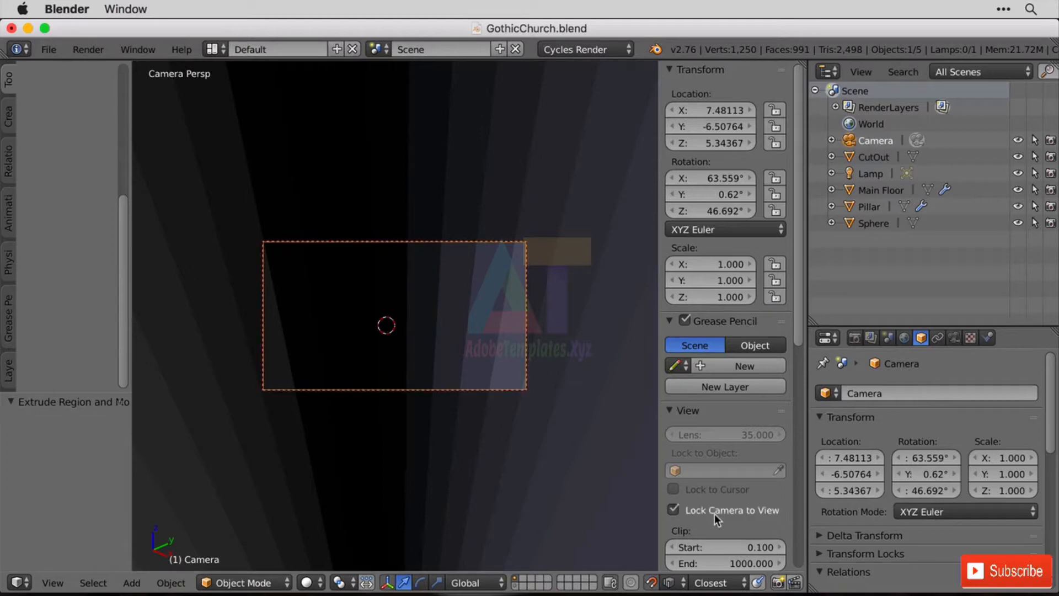
key(n)
middle_drag(501, 362, 504, 296)
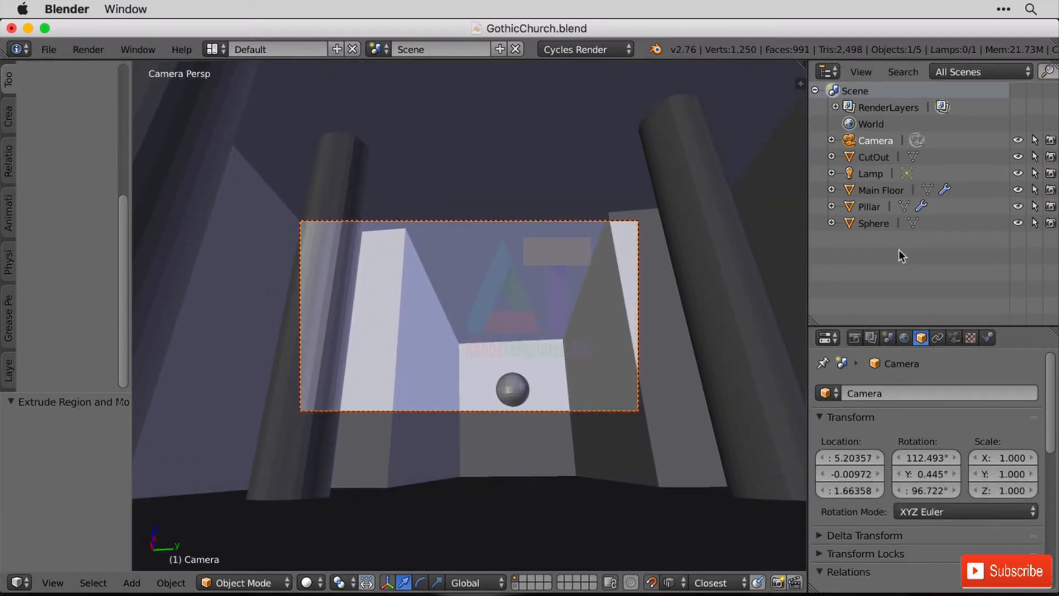
Unlock the camera from the view and, in top wireframe view, move it about 9.33 units along X toward the new end wall.
key(KP_7)
key(n)
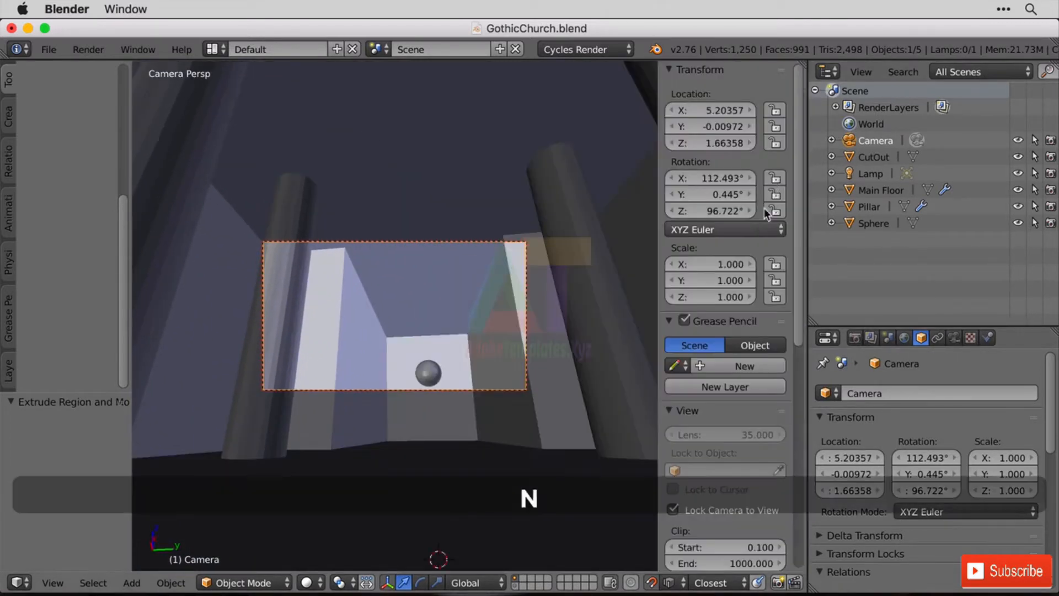
click(724, 508)
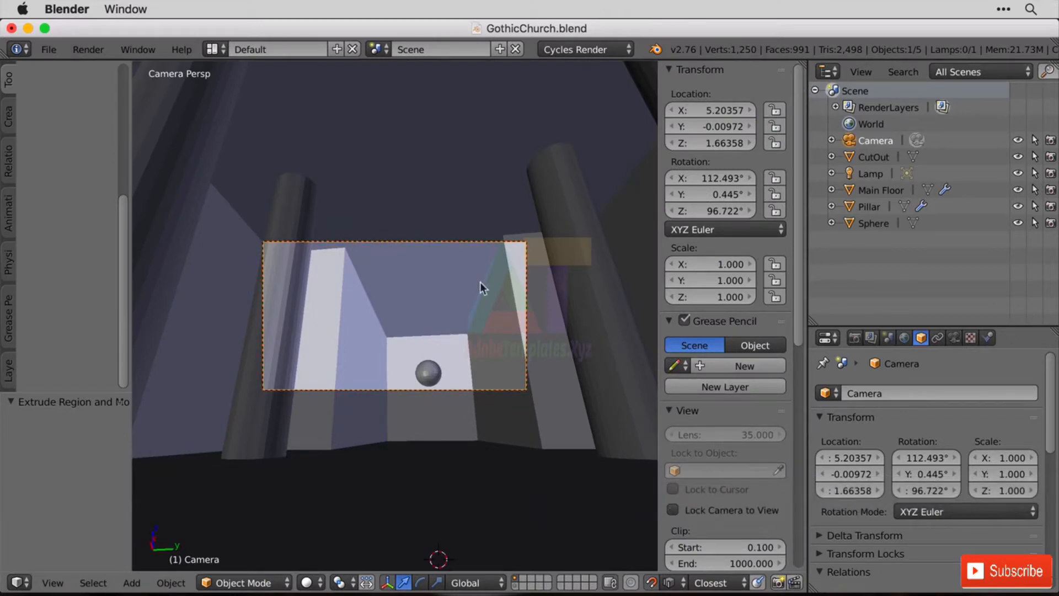
key(KP_7)
key(z)
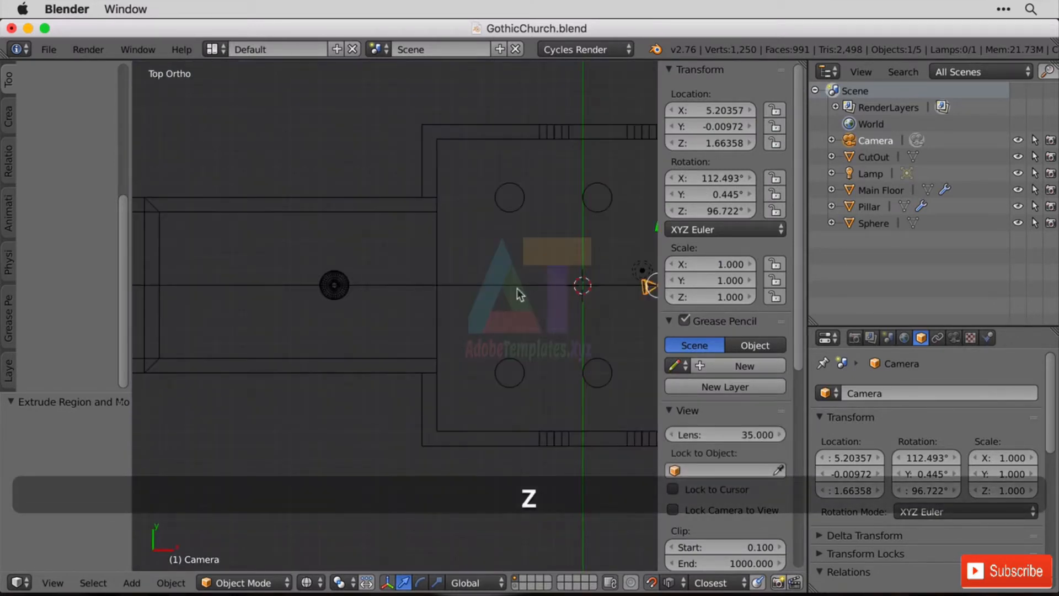
scroll(521, 290, up, 2)
shift+middle_drag(443, 320, 181, 335)
key(g)
key(x)
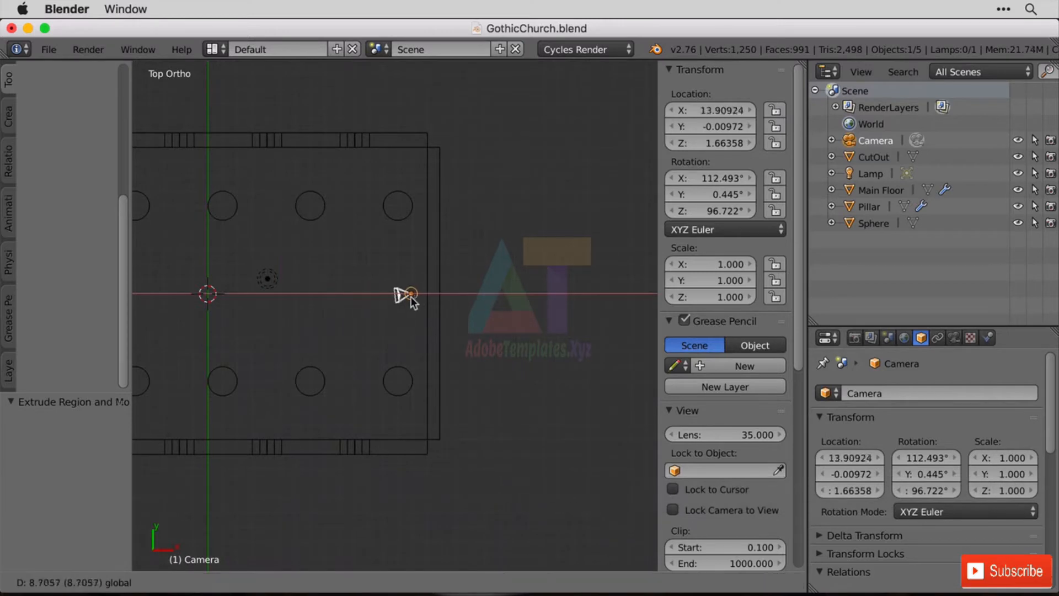
click(420, 296)
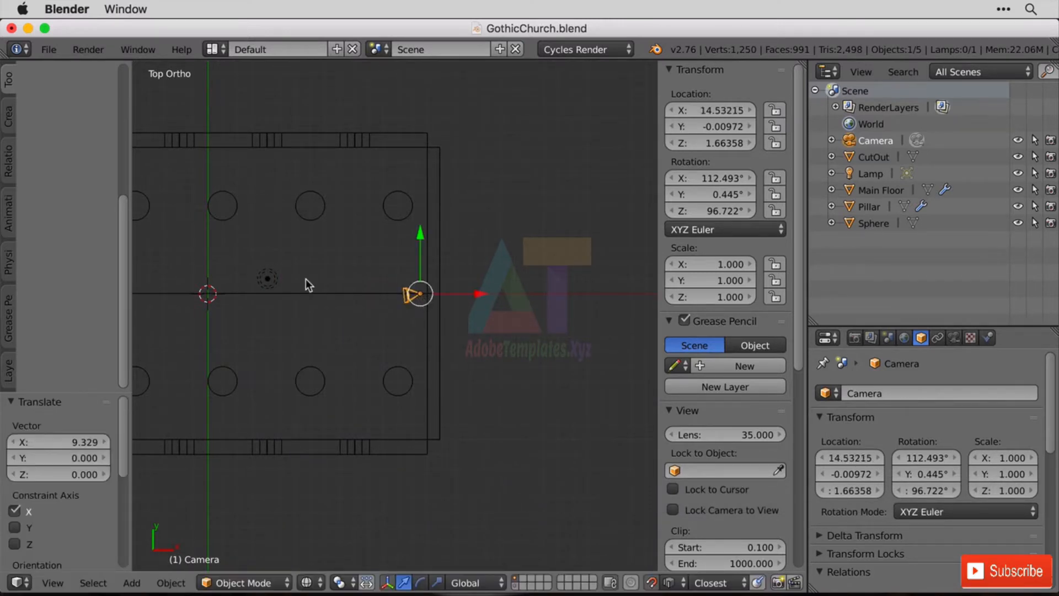
key(KP_0)
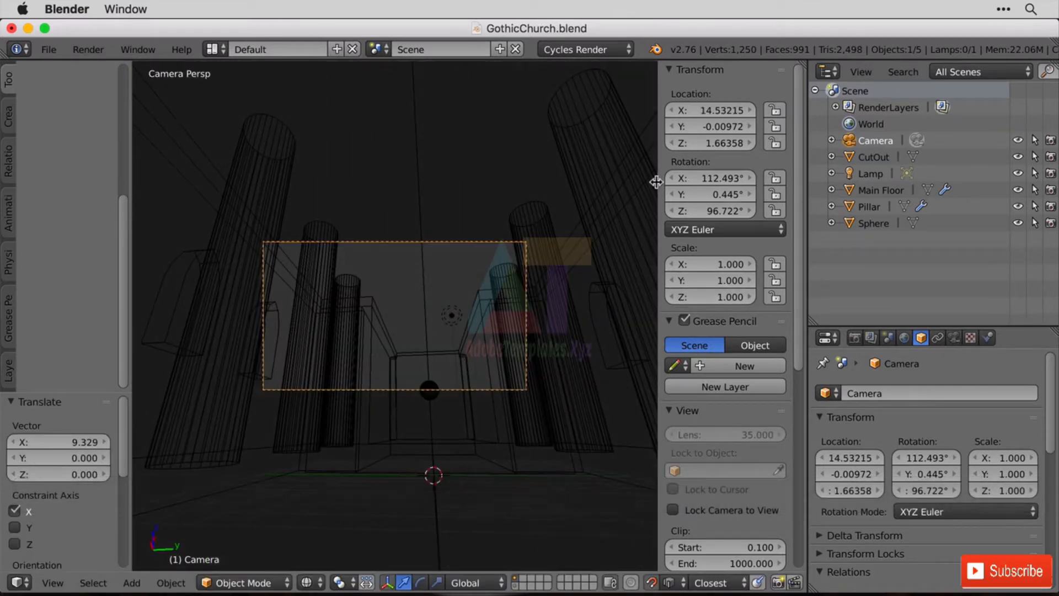
Return to solid shading, lock the camera to the view again and aim it lower down the nave toward the sphere.
click(954, 337)
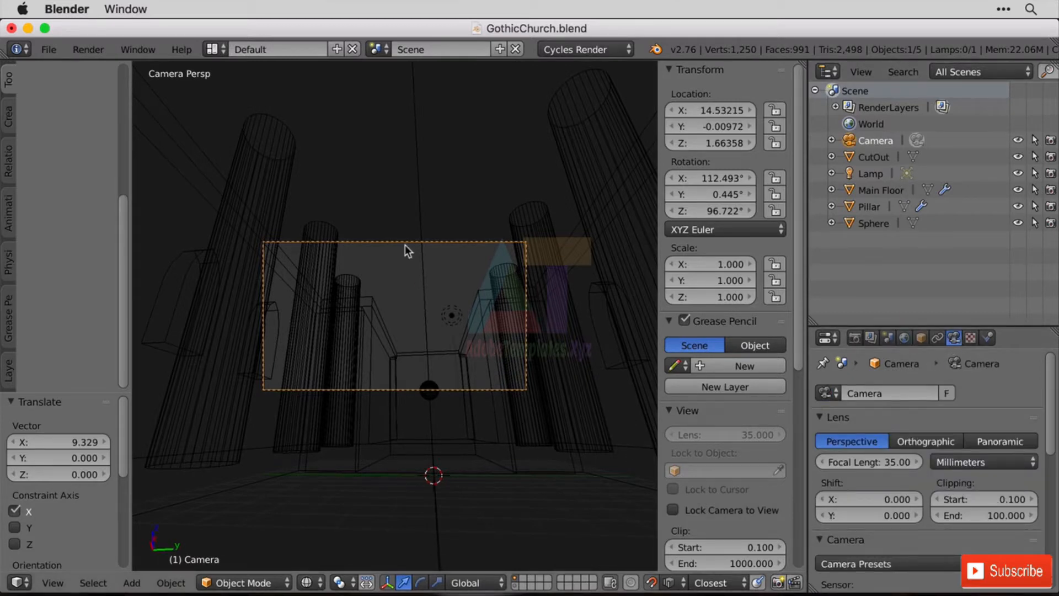
key(z)
middle_drag(376, 244, 379, 250)
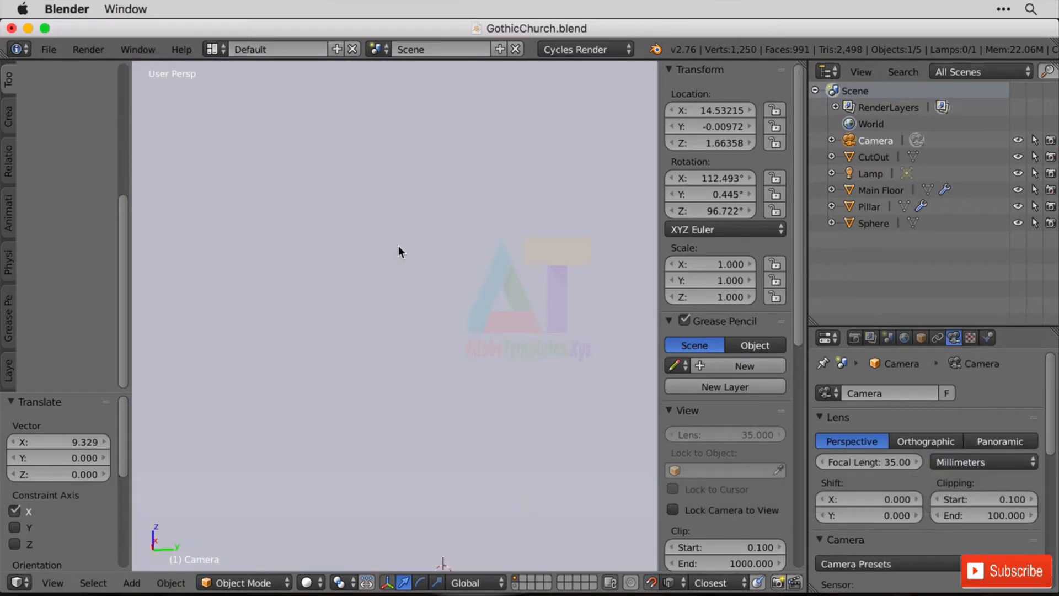
key(KP_0)
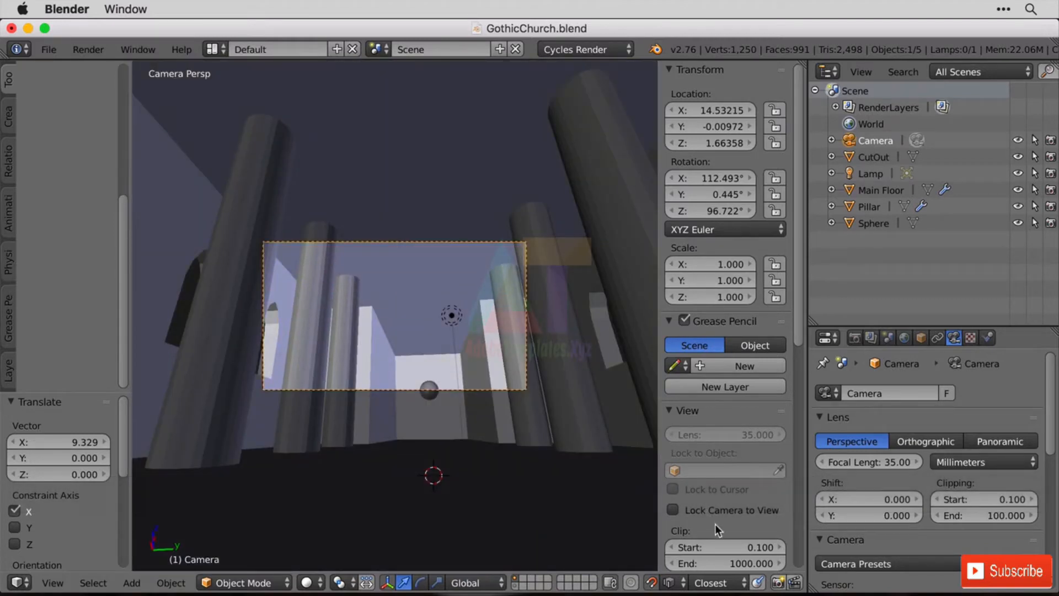
mouse_move(397, 275)
middle_down()
mouse_move(410, 294)
mouse_move(400, 285)
middle_up()
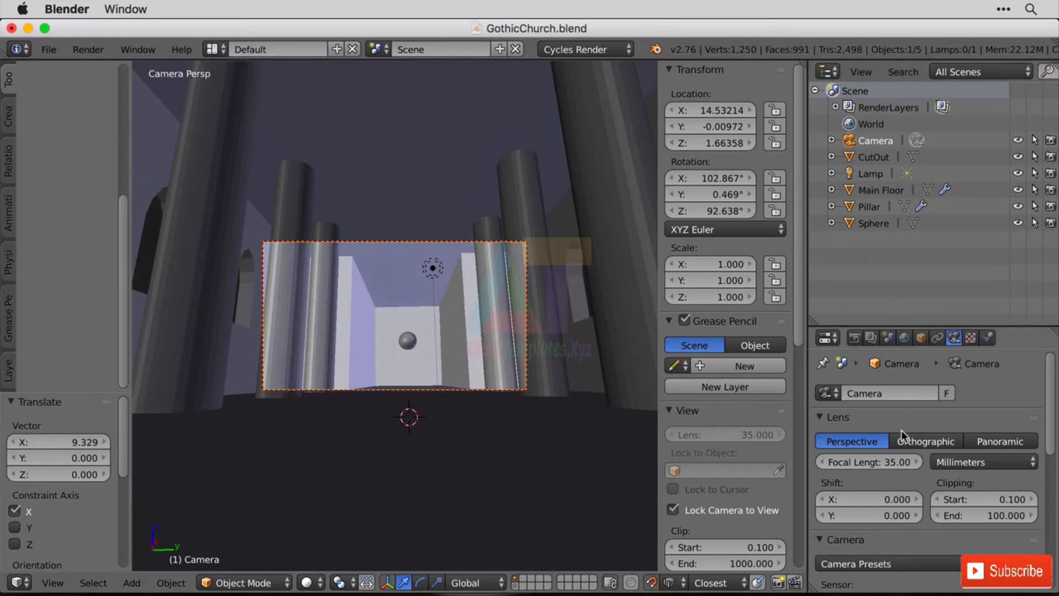
Set the camera's focal length to 15 mm.
mouse_move(910, 462)
mouse_down()
mouse_move(860, 462)
mouse_move(901, 460)
mouse_up()
click(902, 460)
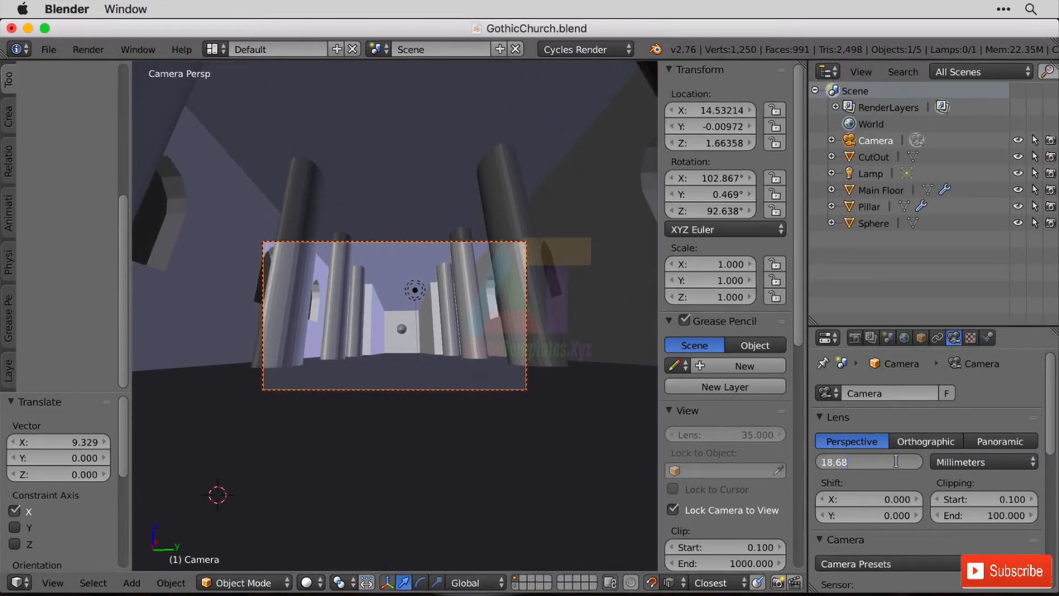
text(15)
key(Return)
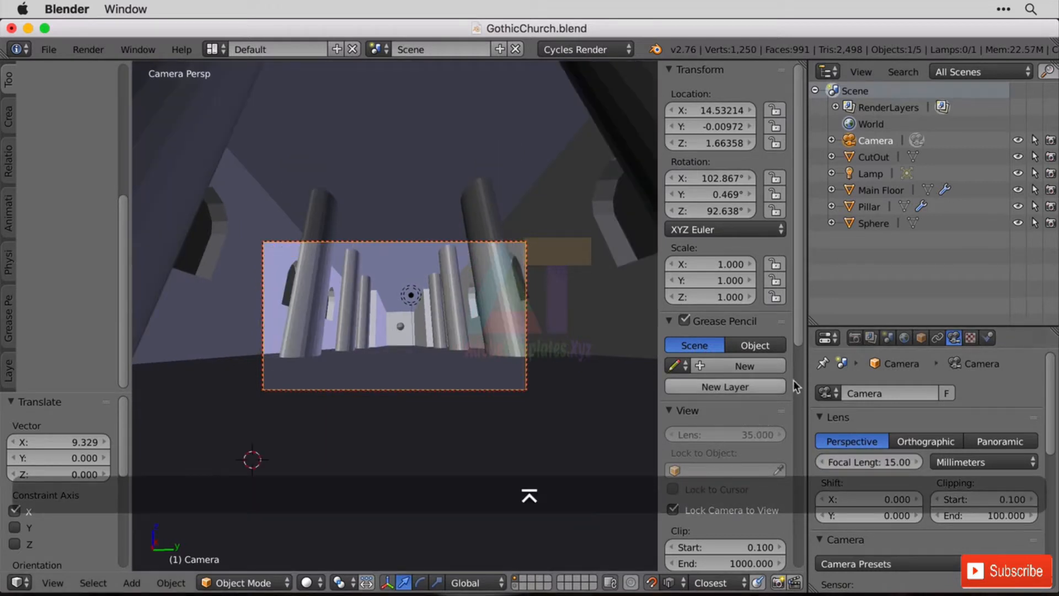
Raise the camera to about Z 4.17, level it to look straight down the nave, and unlock it from the view.
shift+middle_drag(521, 226, 531, 306)
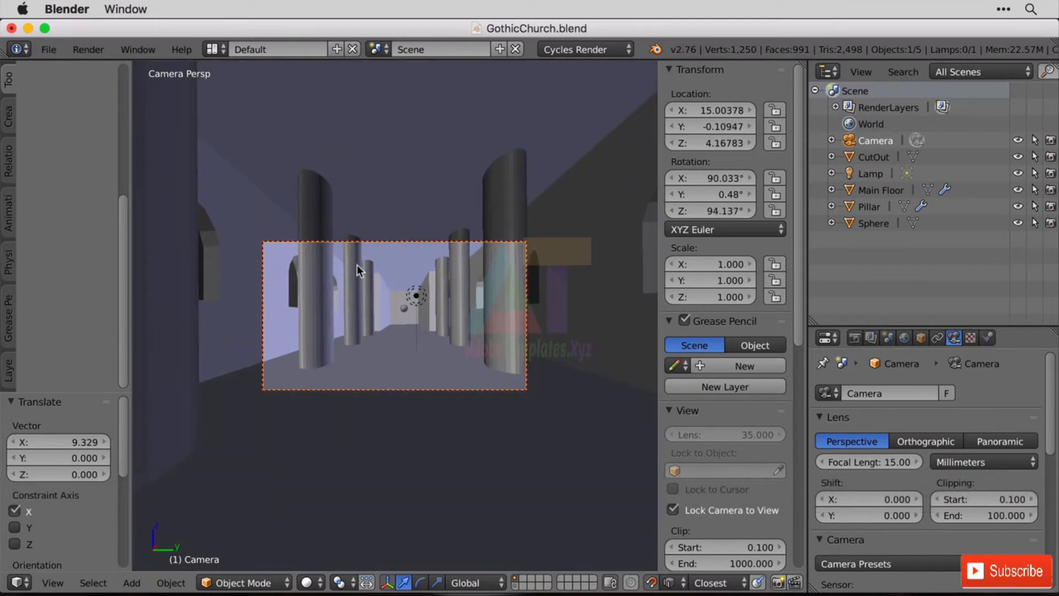
scroll(358, 265, up, 3)
scroll(358, 264, down, 4)
scroll(358, 263, up, 1)
click(713, 511)
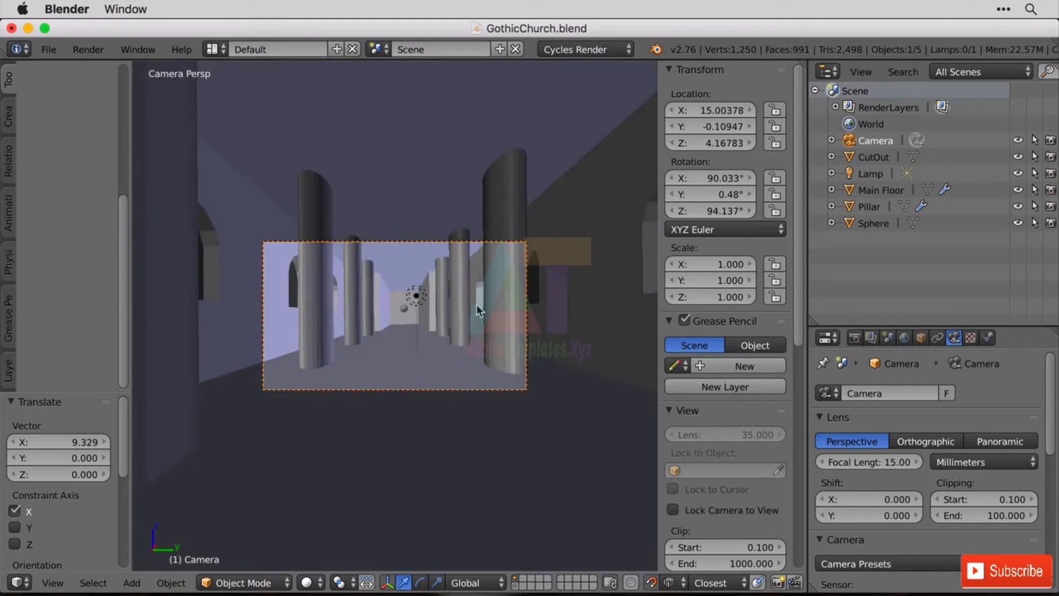
Render a test image from the camera and delete the Lamp object from the scene.
click(89, 49)
click(123, 65)
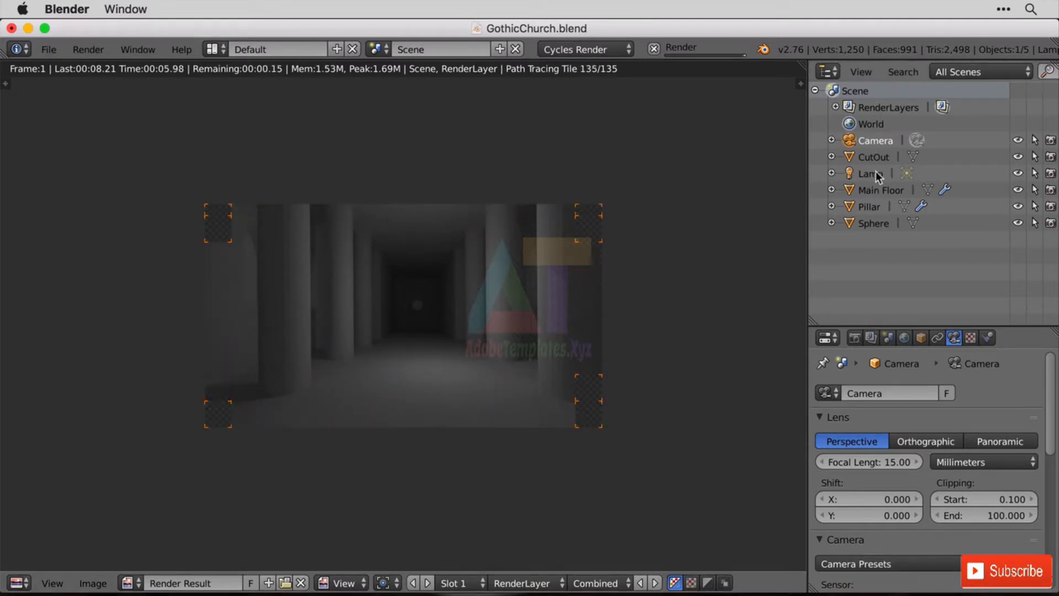
right_click(900, 174)
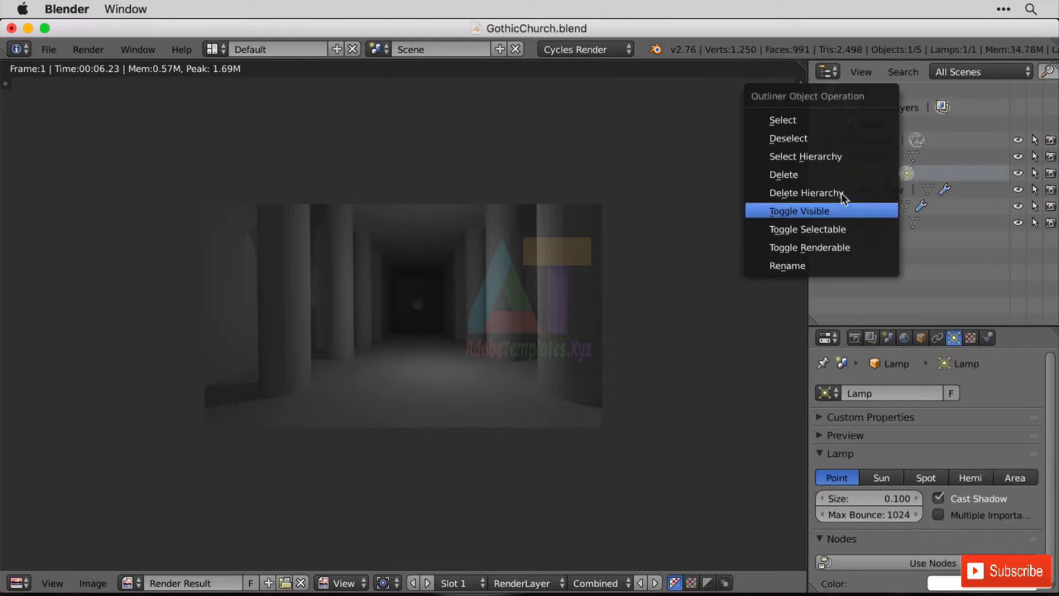
click(839, 175)
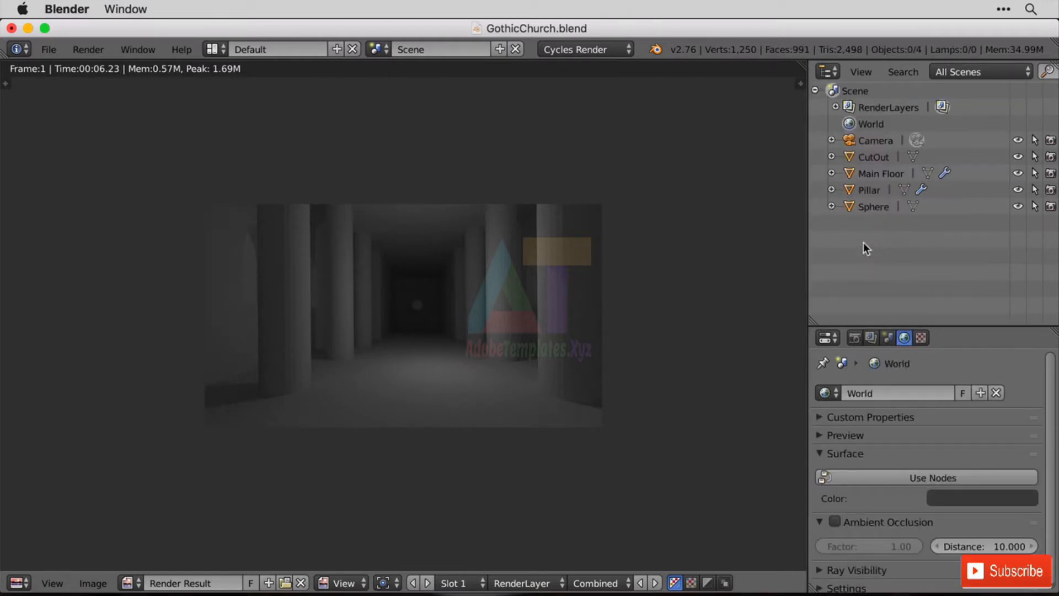
Enable nodes for the World surface and set its background colour to pale yellow, R 1.000, G 0.990, B 0.573.
scroll(946, 448, down, 1)
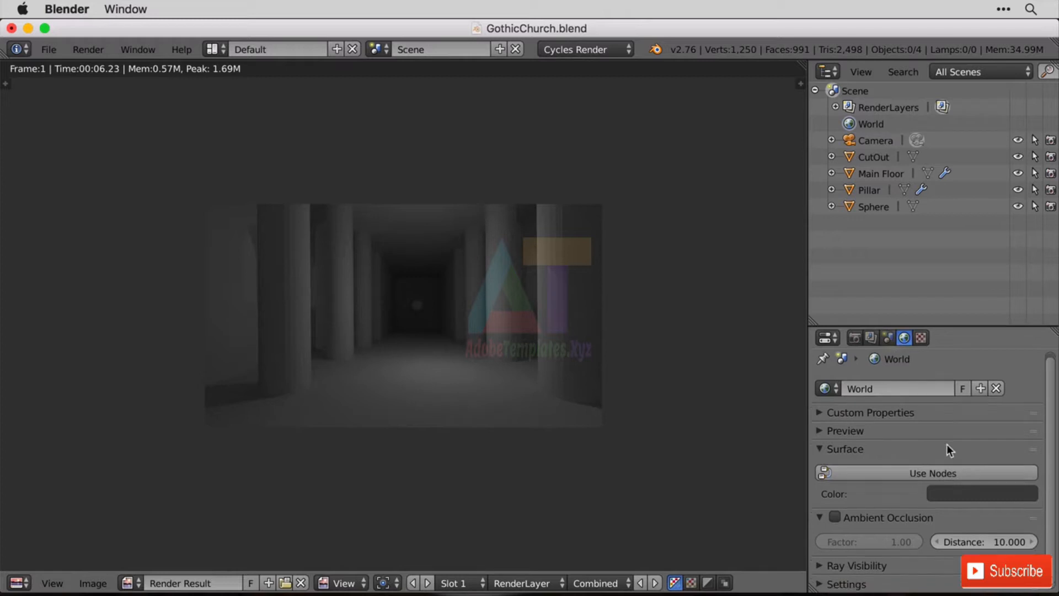
click(943, 469)
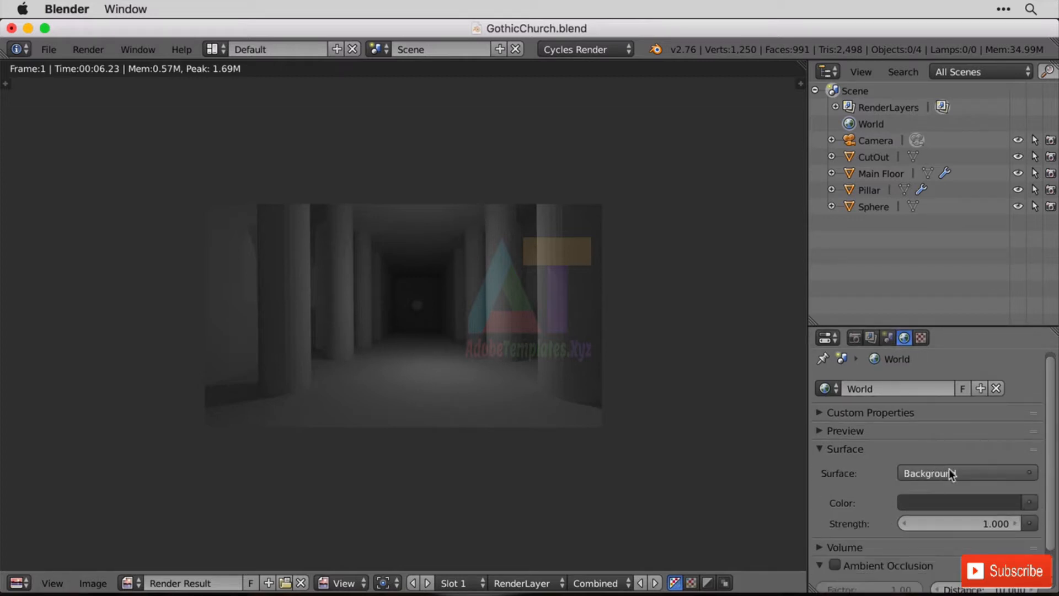
click(995, 503)
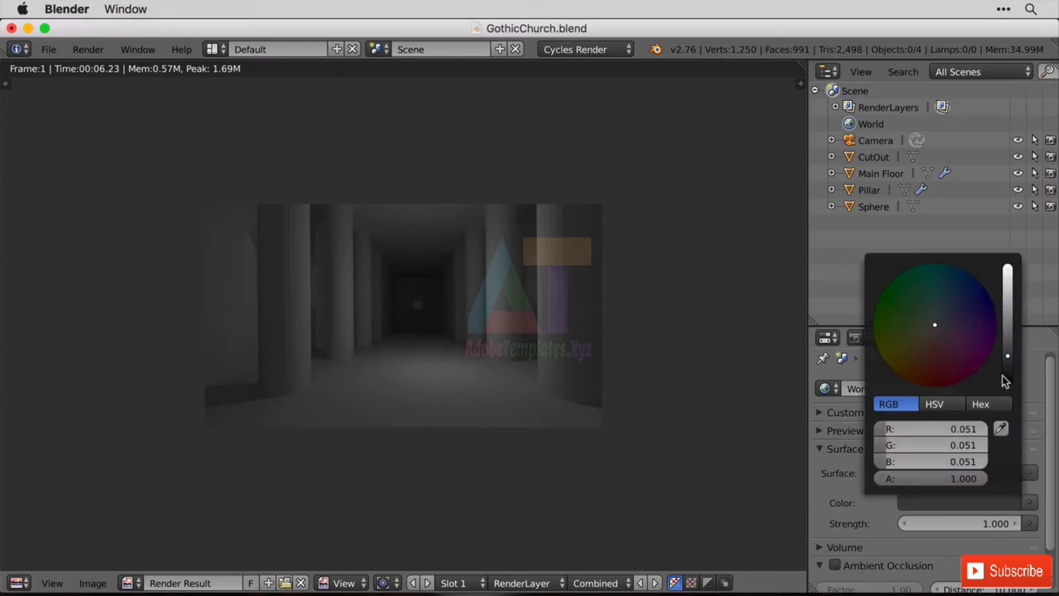
drag(1007, 358, 1008, 265)
mouse_move(928, 353)
mouse_down()
mouse_move(937, 309)
mouse_move(923, 332)
mouse_up()
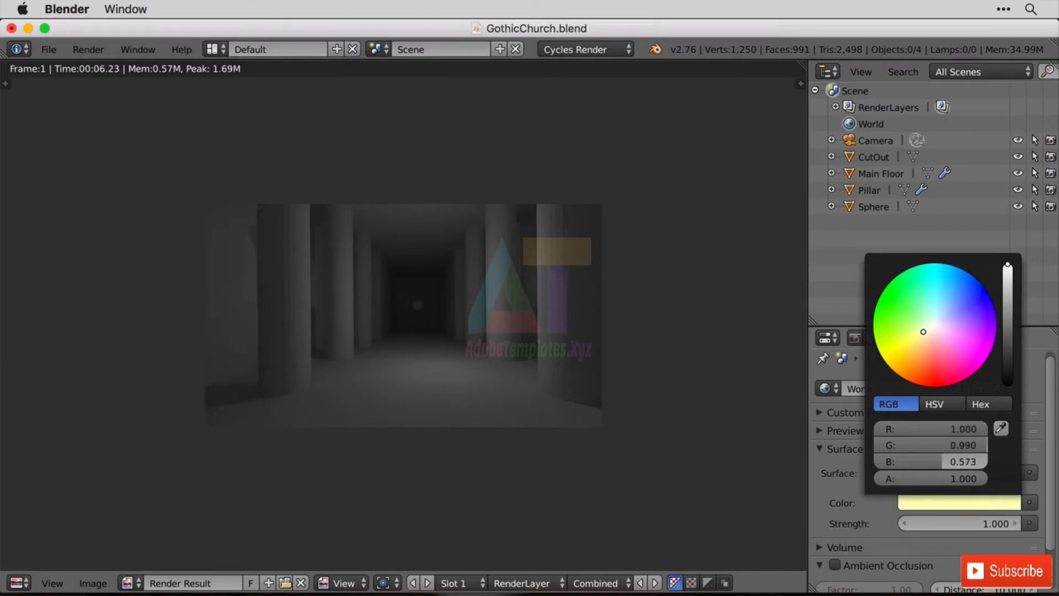
Set the World background strength to 2.5 and render the camera view again.
double_click(993, 524)
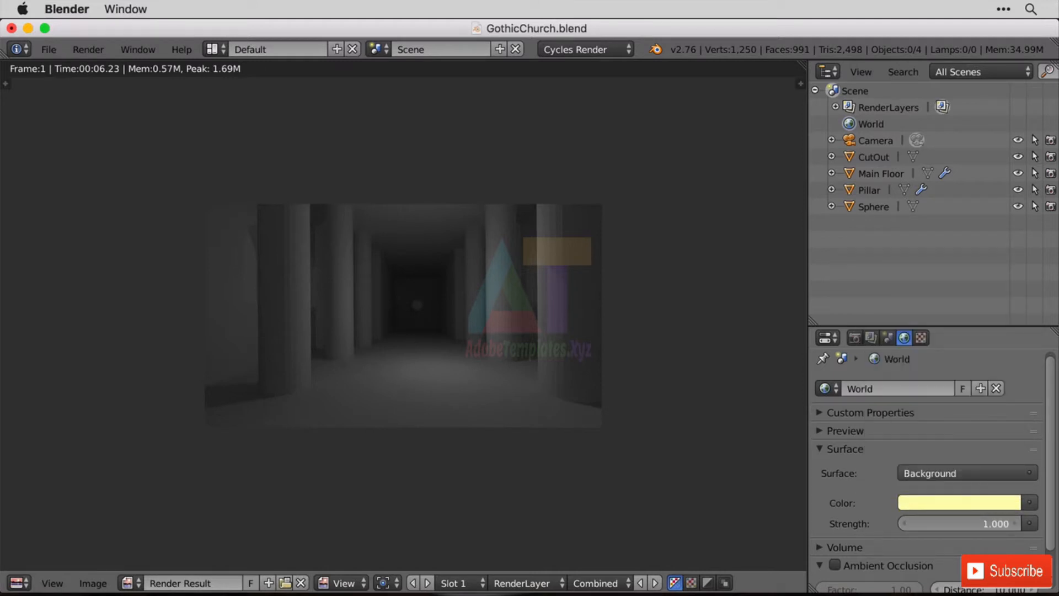
text(2.5)
key(Return)
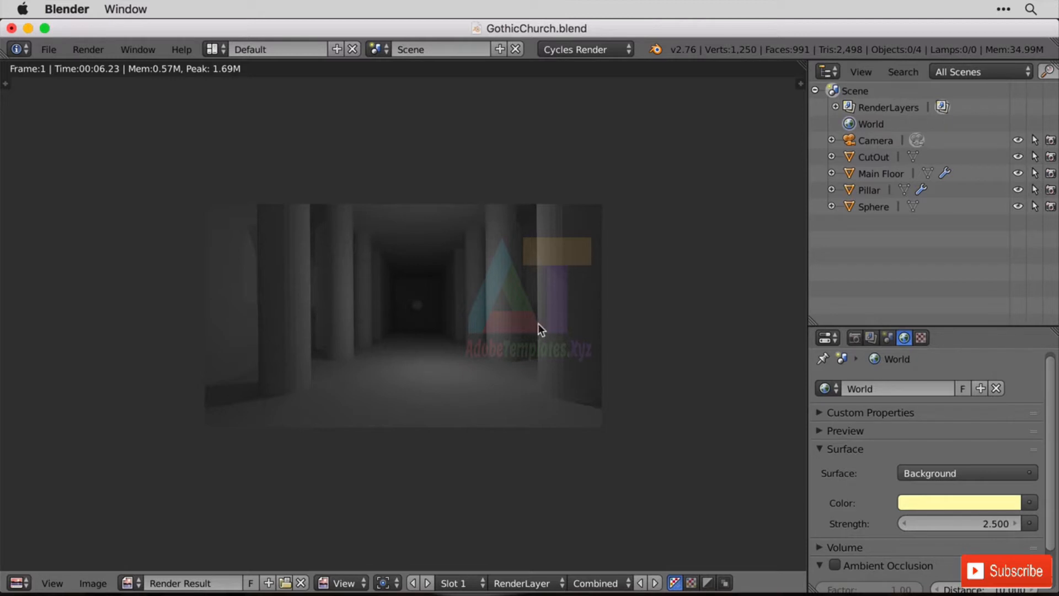
click(97, 53)
click(109, 69)
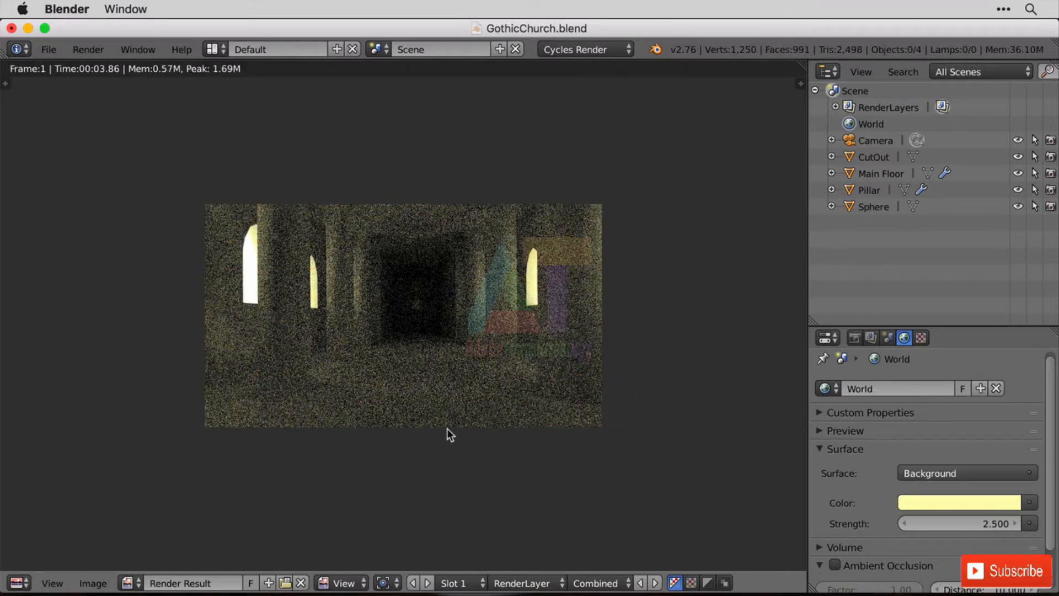
scroll(478, 367, up, 3)
scroll(496, 430, down, 1)
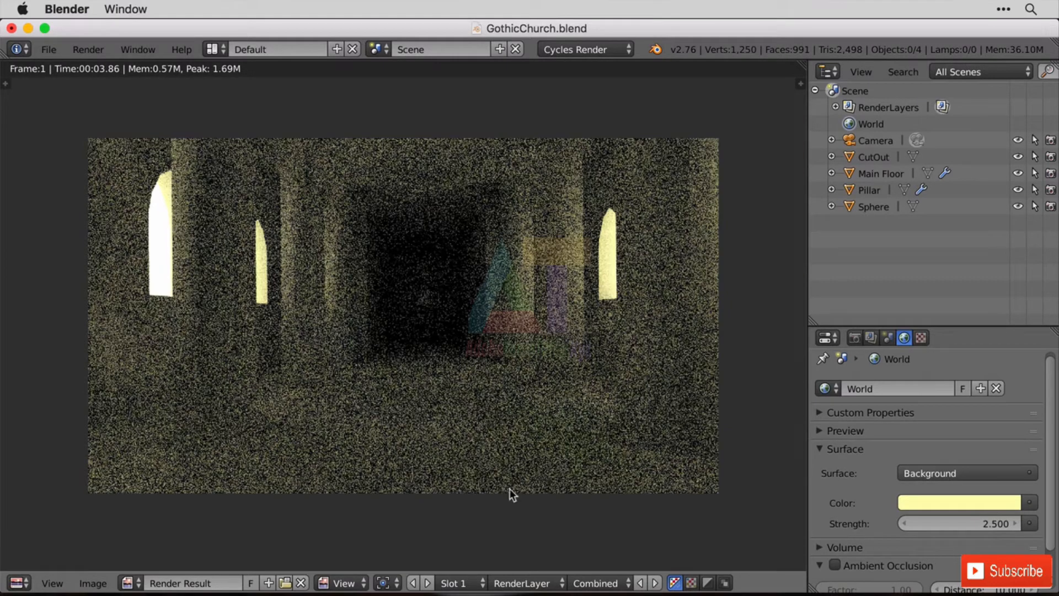
Set the render result to Slot 2 and return the editor to the 3D View.
click(478, 584)
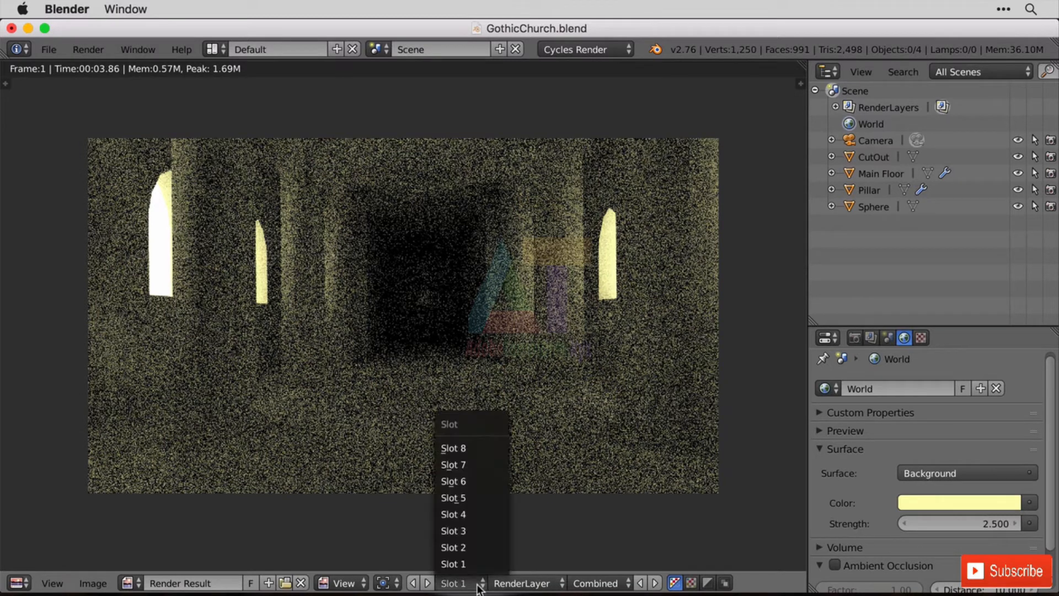
click(480, 546)
click(18, 581)
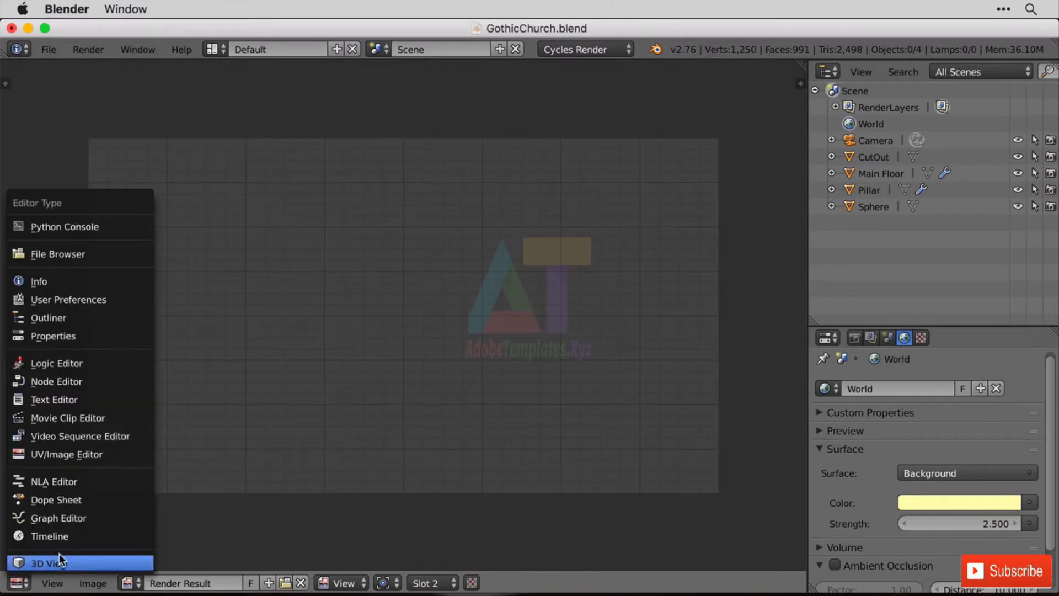
click(61, 557)
Place the 3D cursor on the outer wall just below the middle arch window and add an Area lamp there.
middle_drag(243, 341, 435, 379)
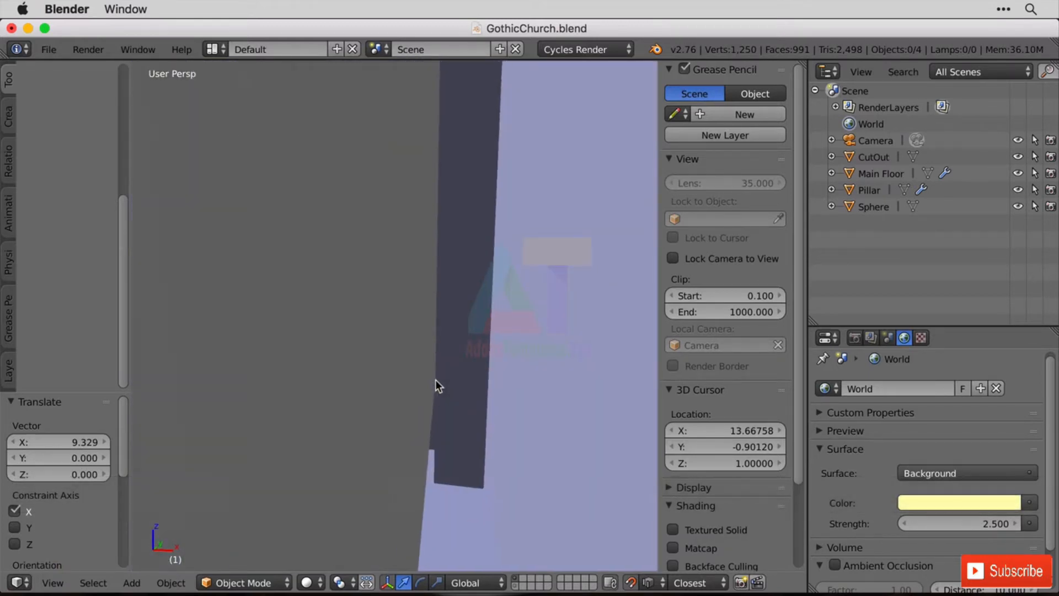
right_click(435, 379)
key(KP_Decimal)
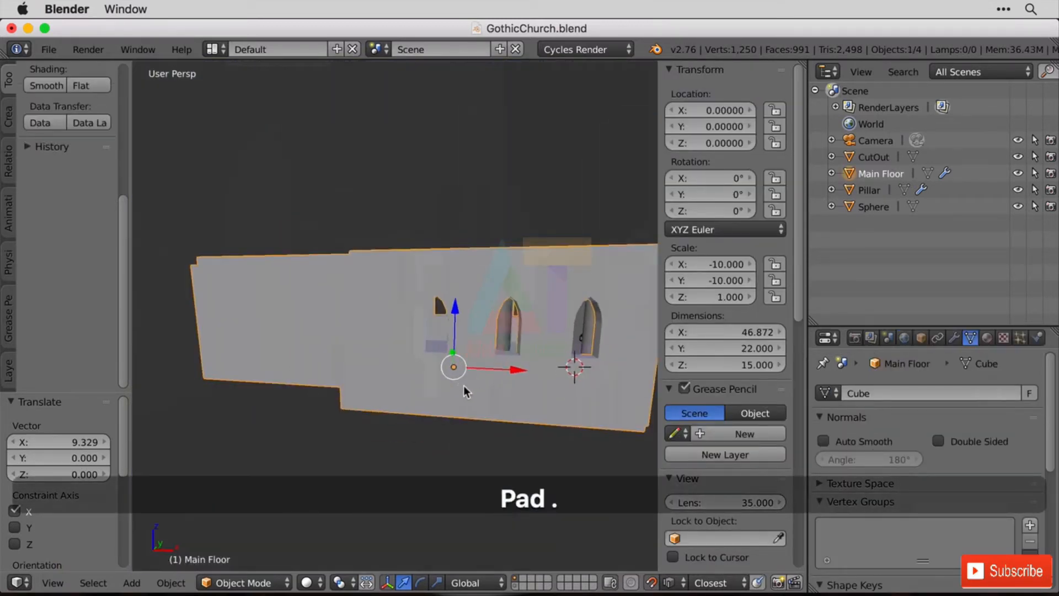
middle_drag(464, 386, 581, 350)
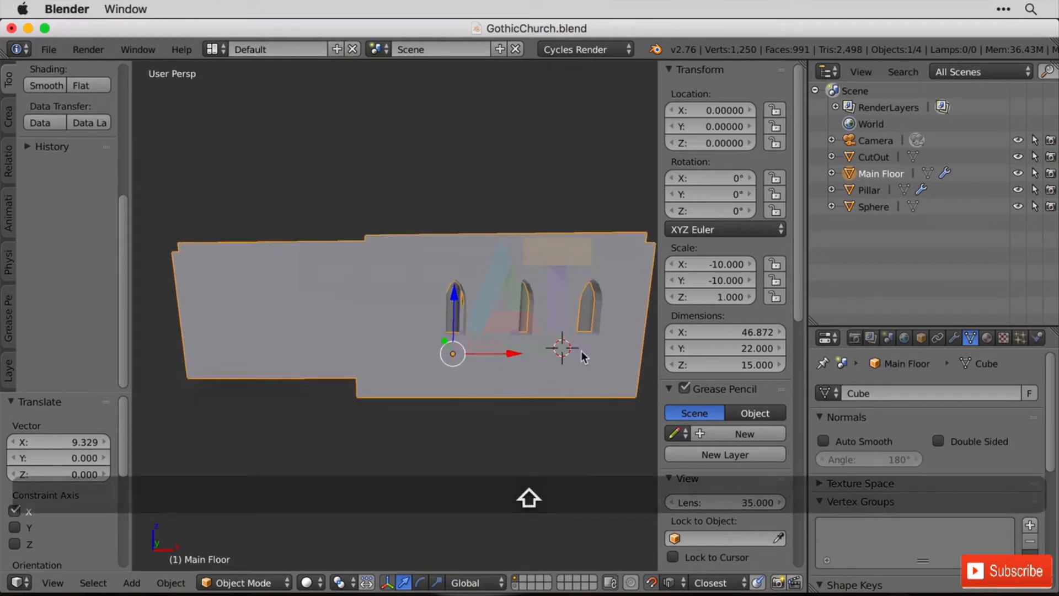
click(452, 352)
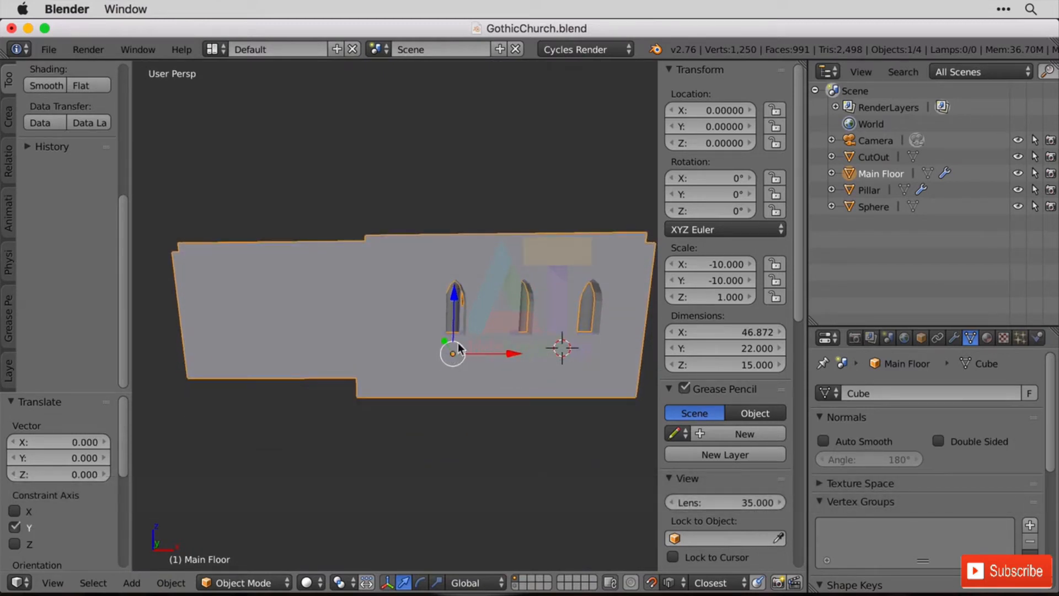
click(516, 342)
key(shift+a)
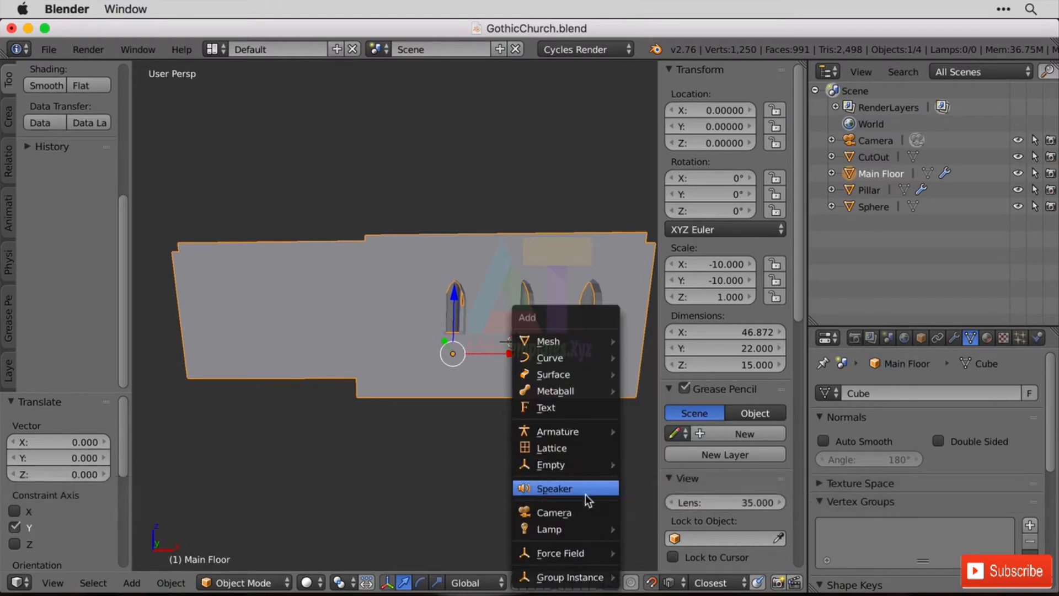
mouse_move(588, 530)
click(689, 529)
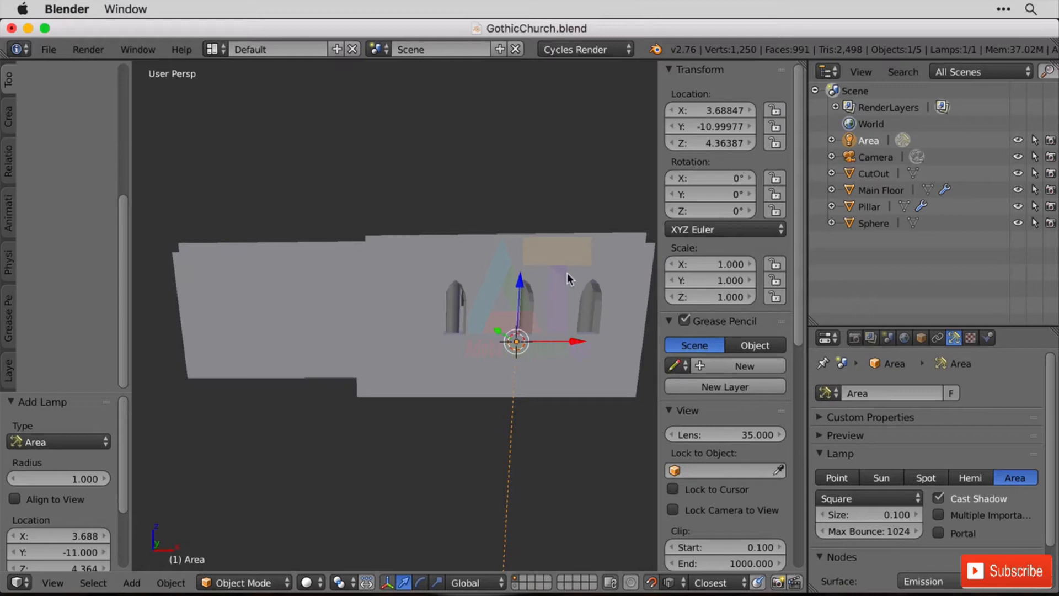
Rotate the Area lamp 90° about the X axis and scale it up to about 35.5.
text(rx90)
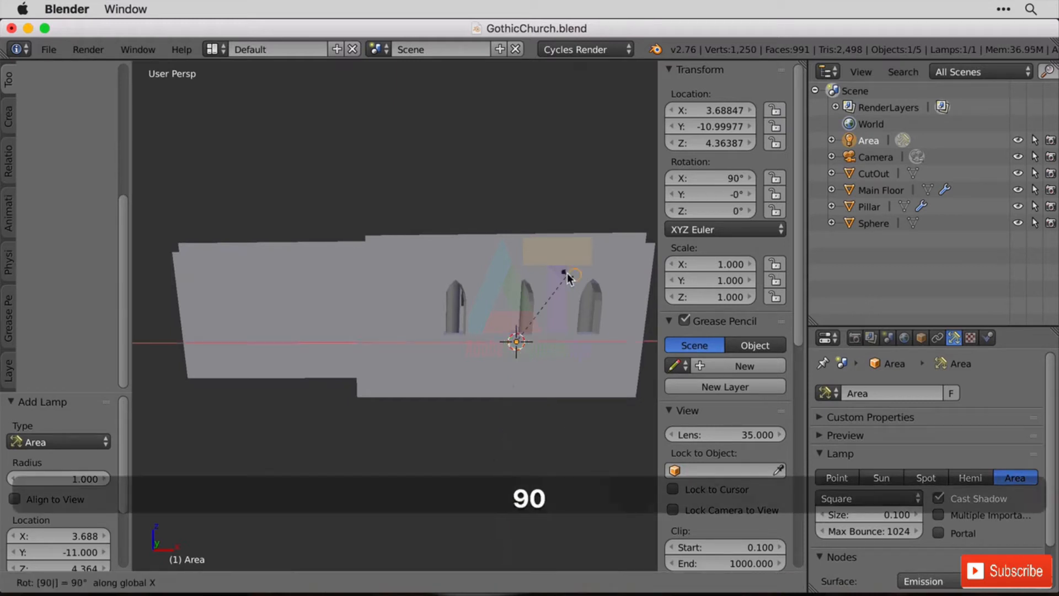
key(Return)
middle_drag(567, 274, 495, 286)
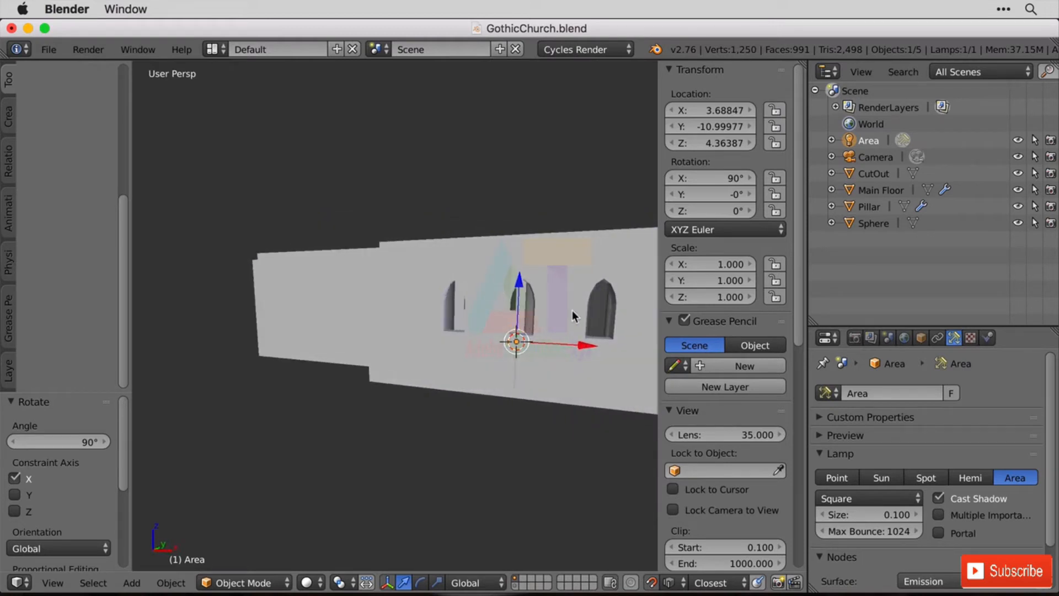
key(s)
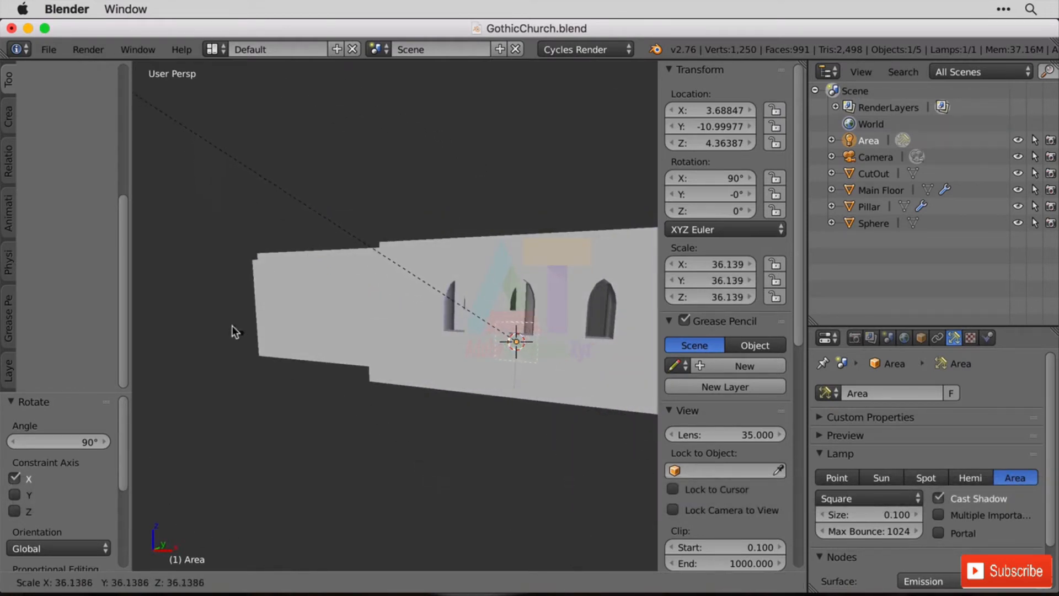
click(255, 336)
In front view, raise the Area lamp about 2.8 units along Z into the middle arch window.
key(KP_1)
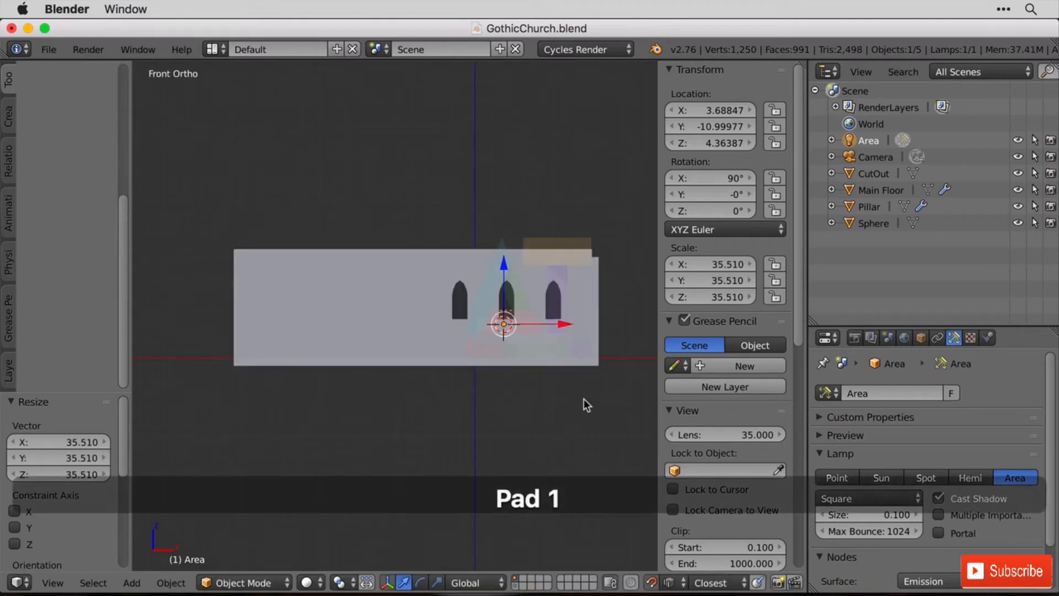
scroll(570, 377, up, 4)
key(KP_Decimal)
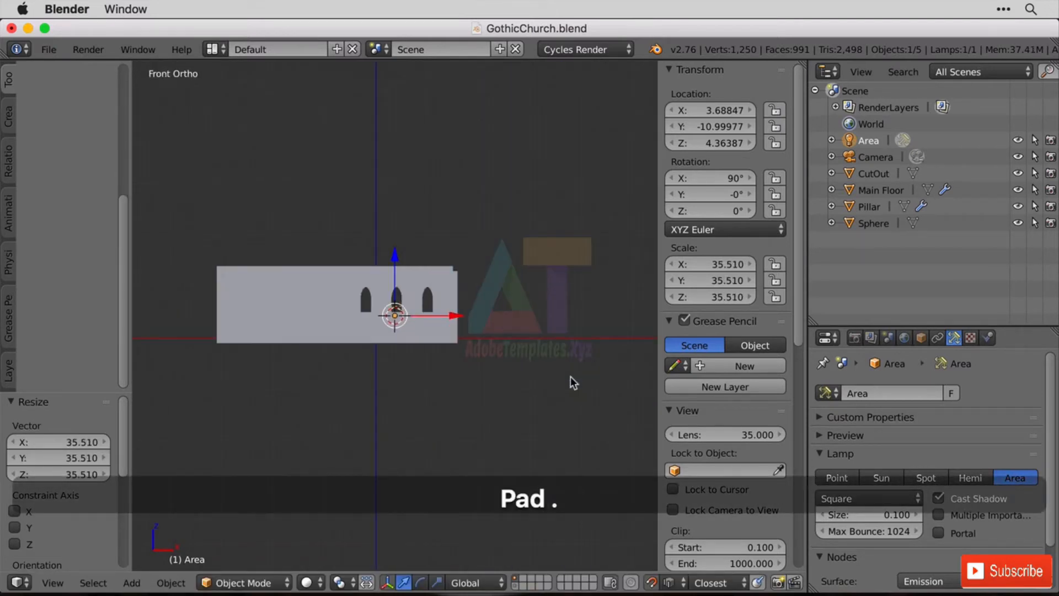
shift+scroll(571, 377, up, 4)
scroll(447, 399, up, 6)
scroll(447, 399, up, 5)
shift+middle_drag(542, 486, 551, 216)
drag(406, 375, 414, 266)
Scale the Area lamp down to about 28.55 and centre it across the middle window at about X 4.08.
key(s)
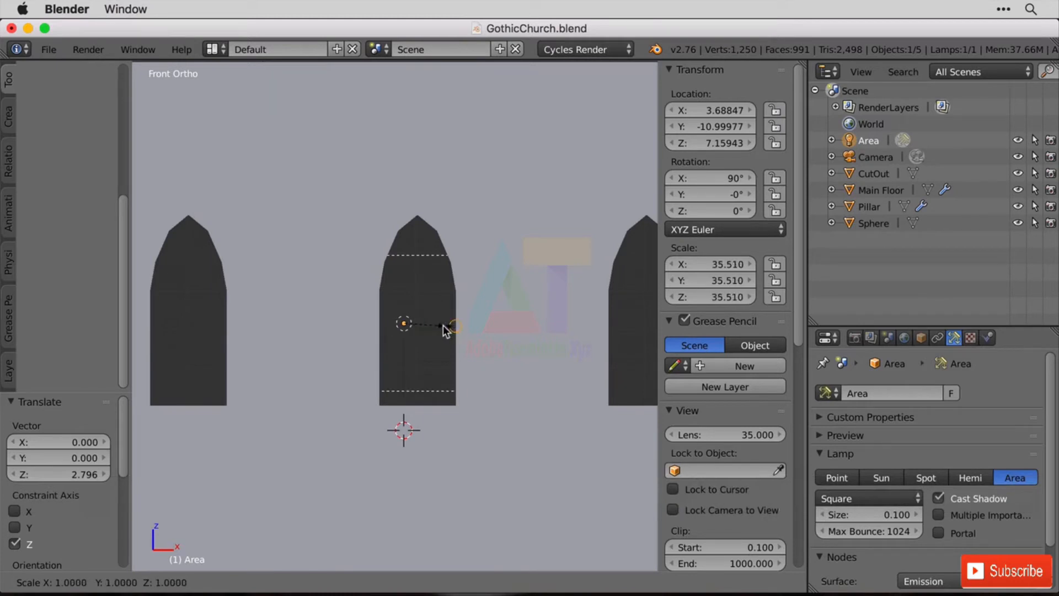
key(Escape)
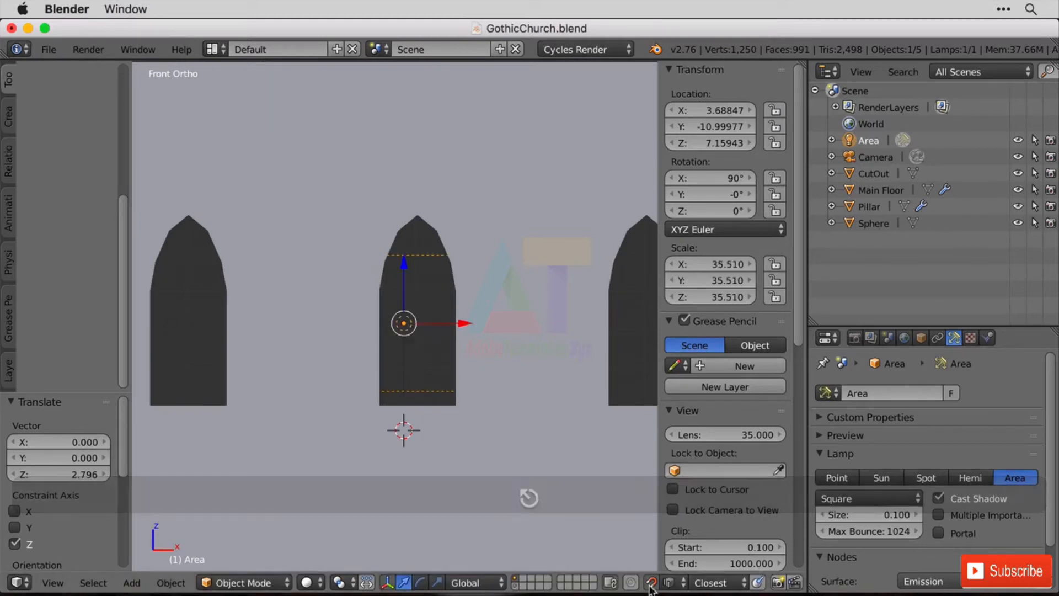
key(s)
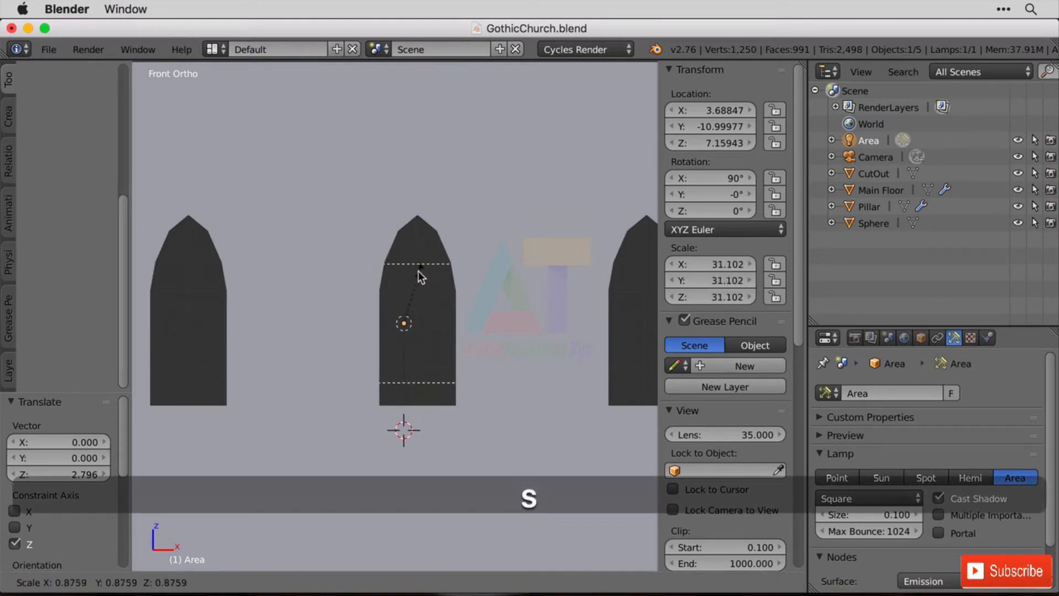
click(442, 292)
drag(467, 325, 480, 329)
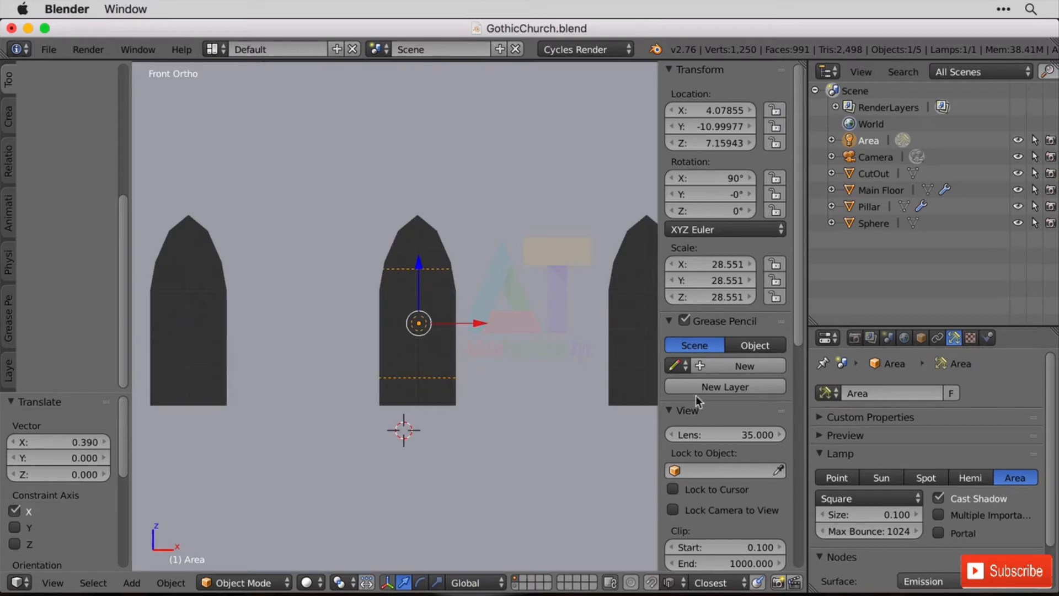
Make the Area lamp a light portal and set its shape to Rectangle.
scroll(920, 511, down, 2)
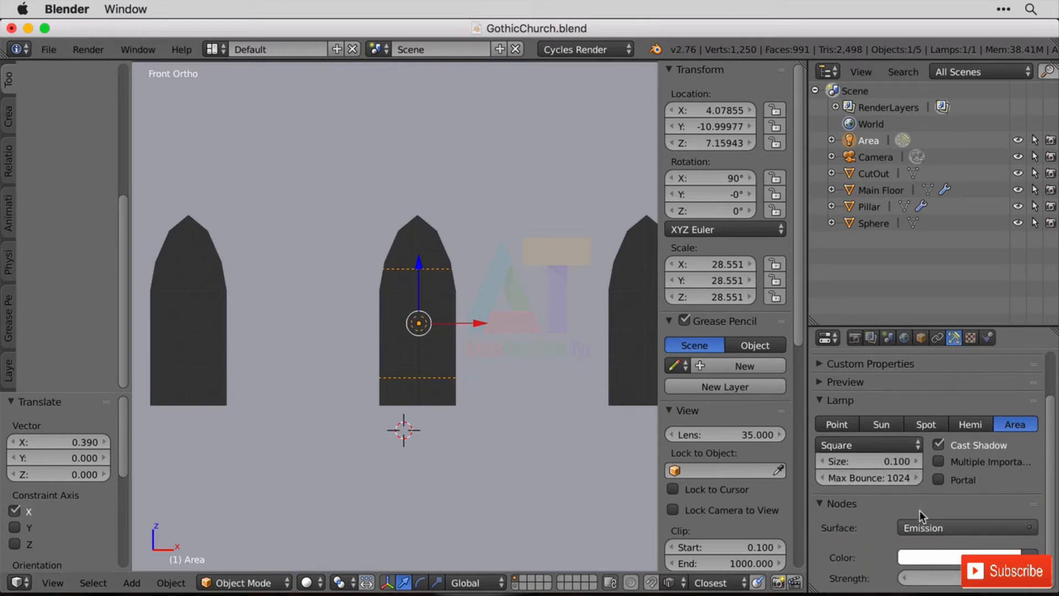
click(939, 481)
click(856, 426)
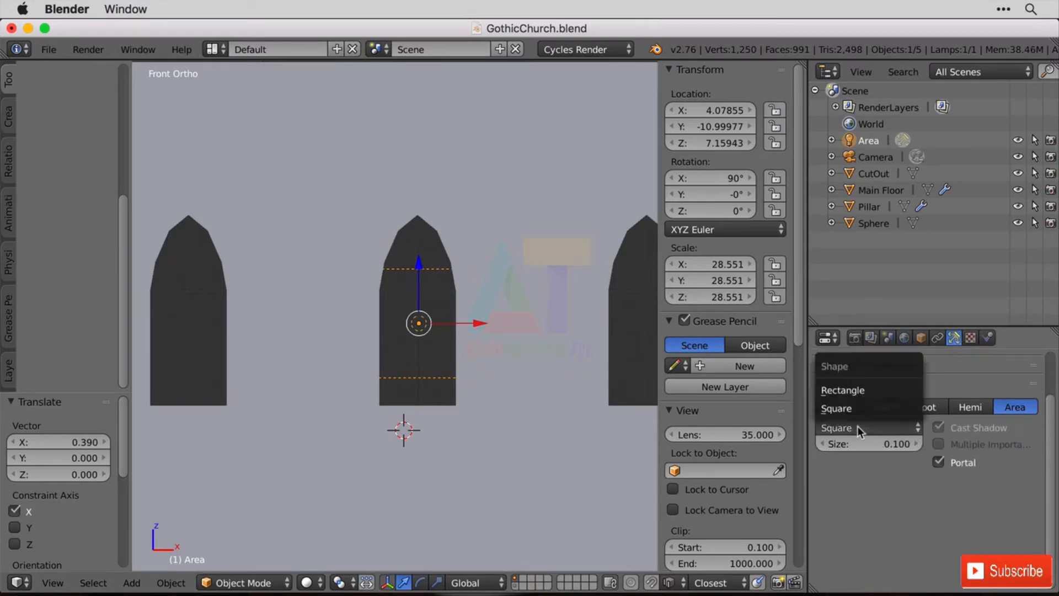
click(853, 391)
Stretch the portal lamp along Z to a scale of about 58.3 so it covers the middle window's height.
key(s)
key(z)
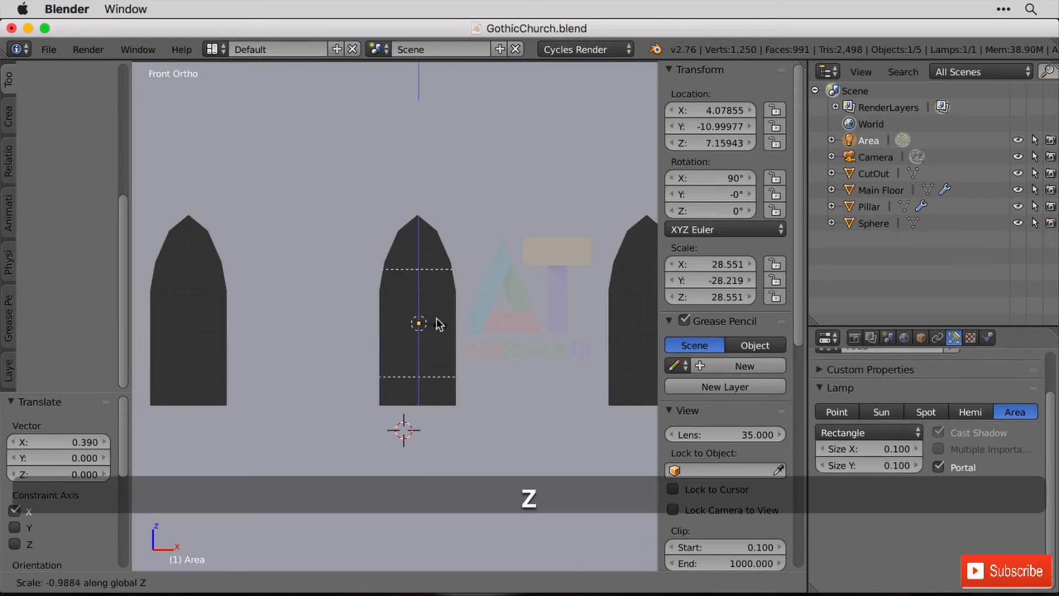
click(400, 274)
scroll(494, 357, down, 5)
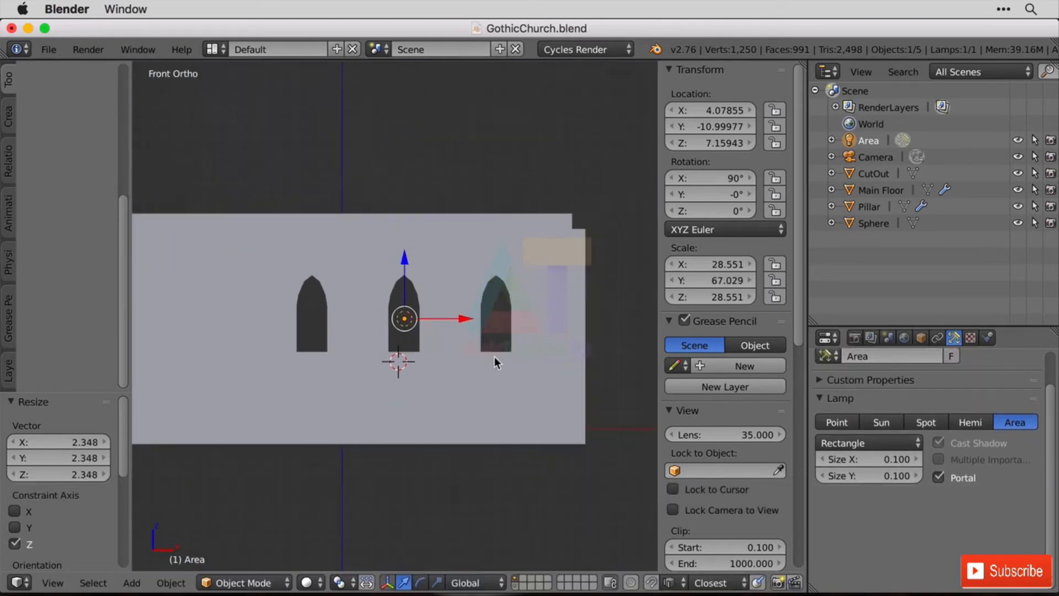
middle_drag(541, 343, 484, 343)
scroll(484, 343, up, 2)
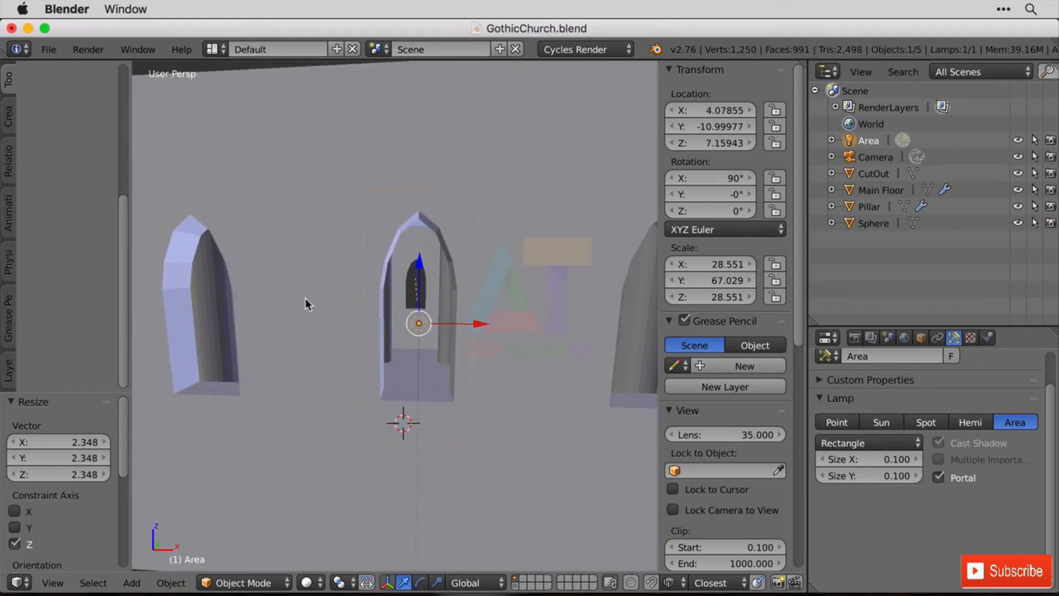
key(s)
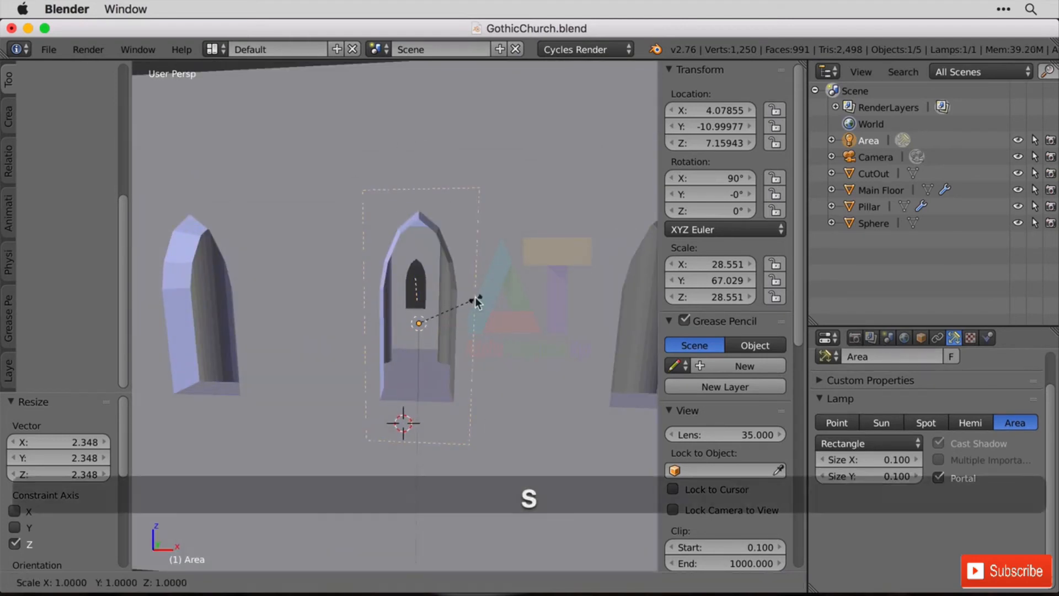
key(z)
click(469, 306)
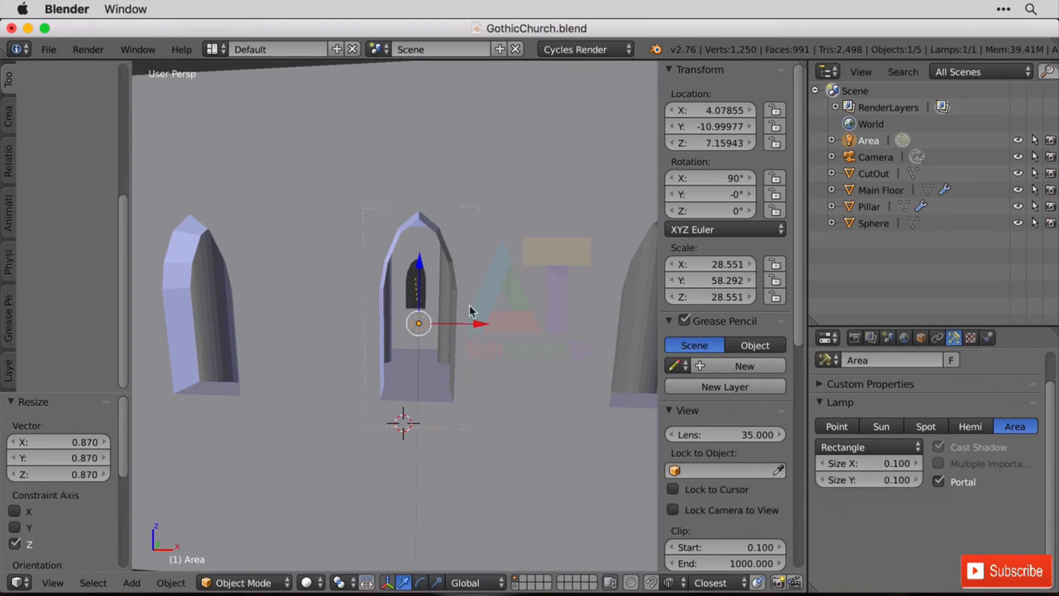
Raise the portal lamp to about Z 7.38 and narrow it along X to a scale of about 23.8.
key(g)
key(z)
click(421, 264)
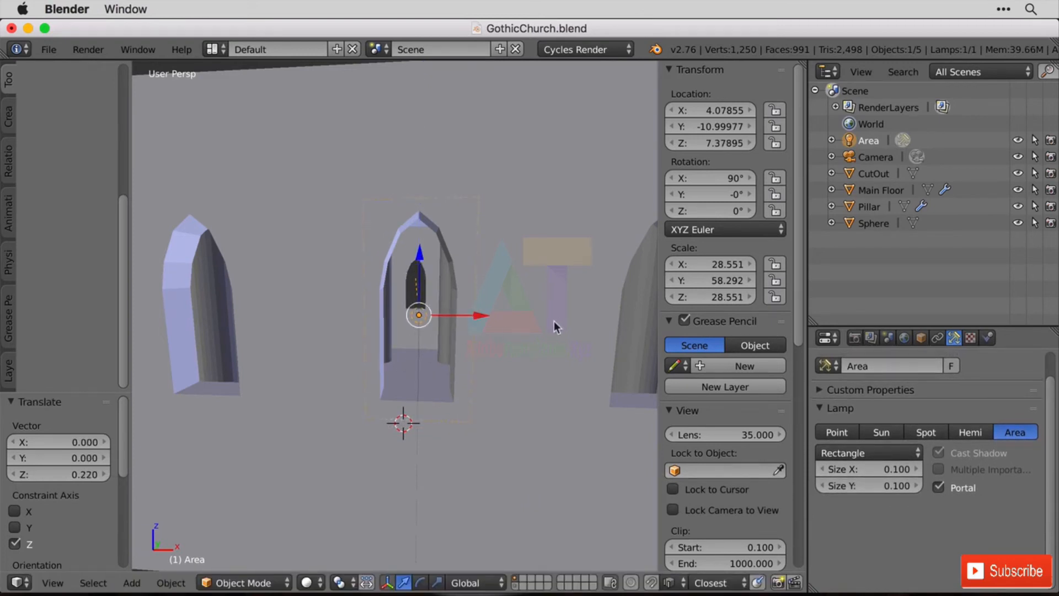
key(s)
key(x)
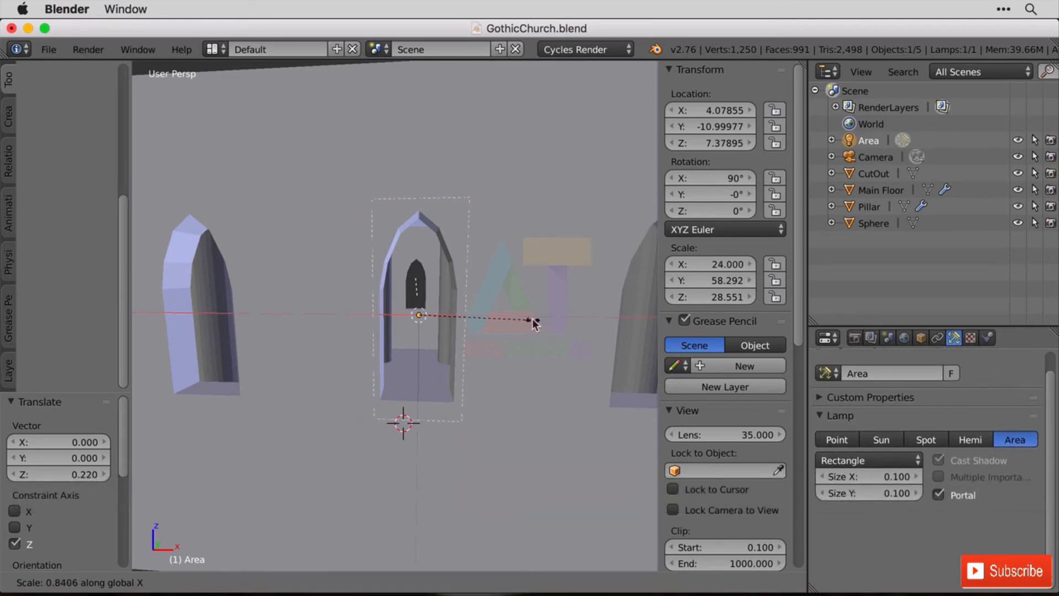
click(534, 324)
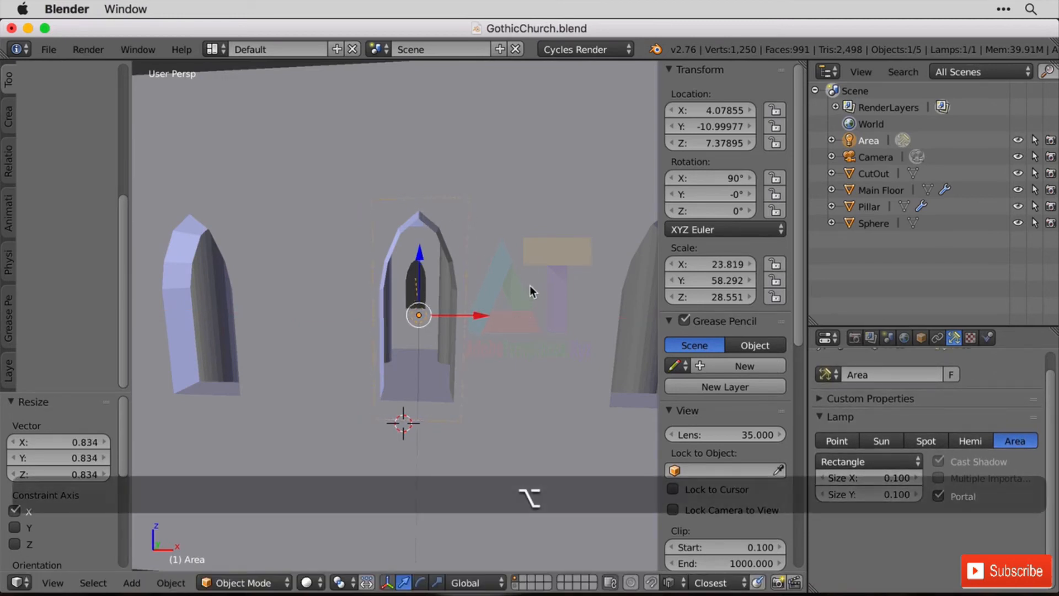
Make a linked duplicate of the portal lamp about 6.06 units along positive X, over the neighbouring arch window.
key(alt+d)
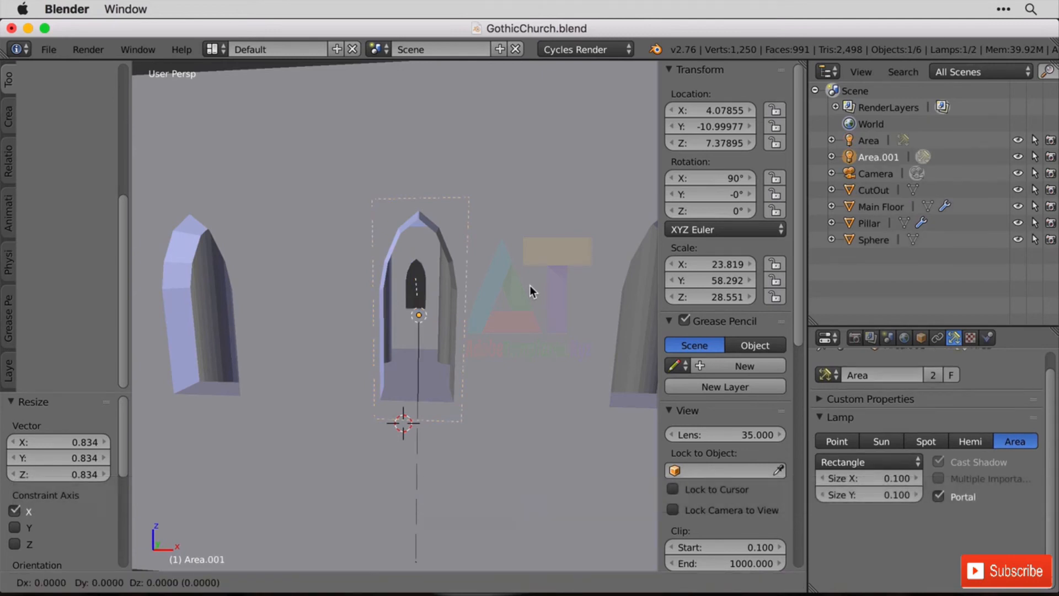
key(x)
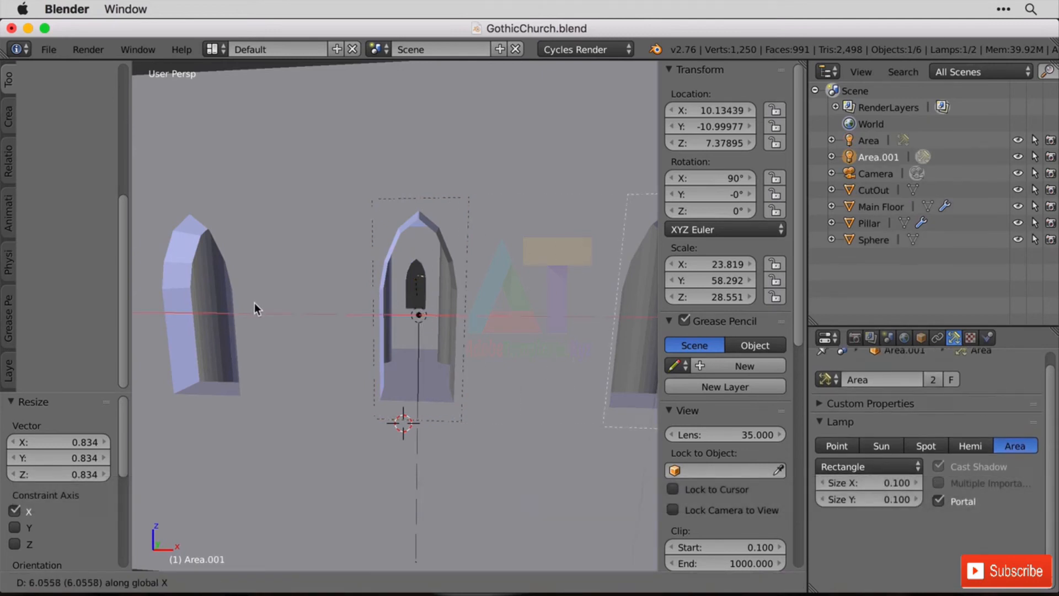
click(254, 303)
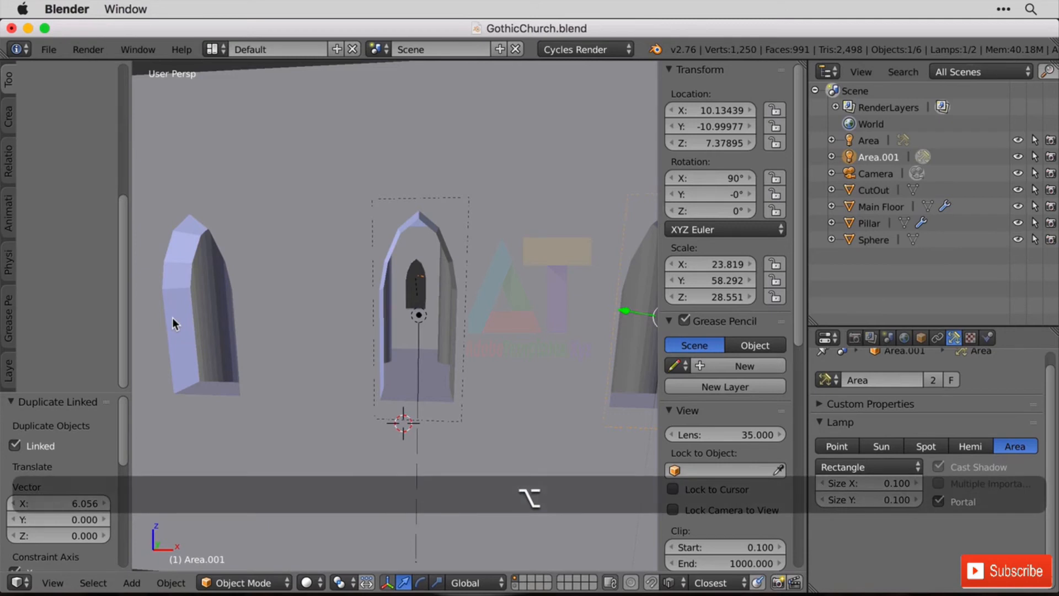
Make a linked duplicate of the selected portal lamp about 12.09 units along negative X, over the remaining uncovered arch window.
key(alt+d)
key(x)
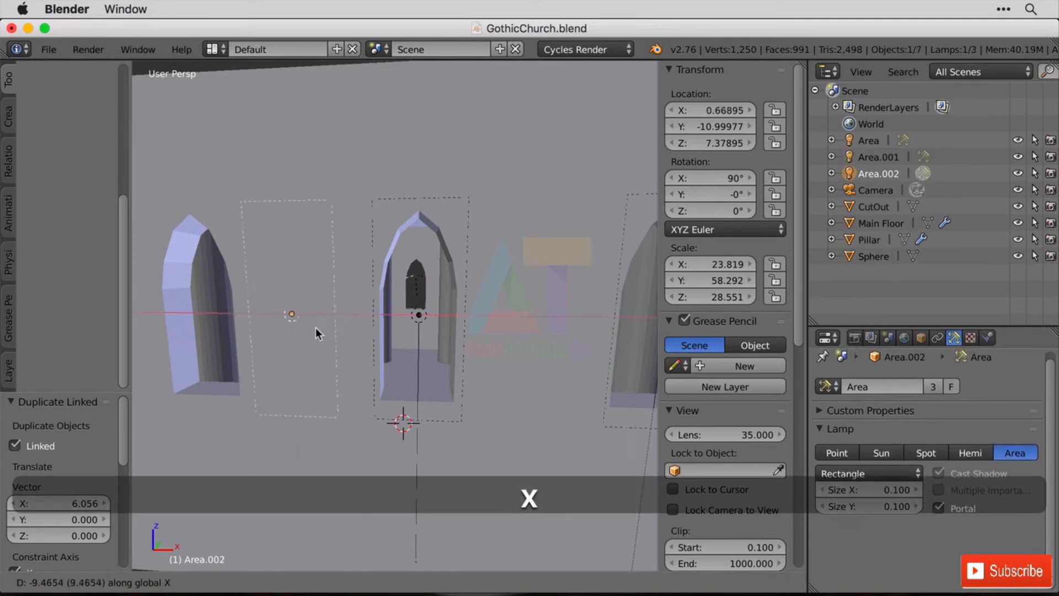
click(227, 324)
Make linked duplicates of all three portal lamps about 28.99 units along positive Y, beyond the church's opposite wall.
shift+right_click(375, 354)
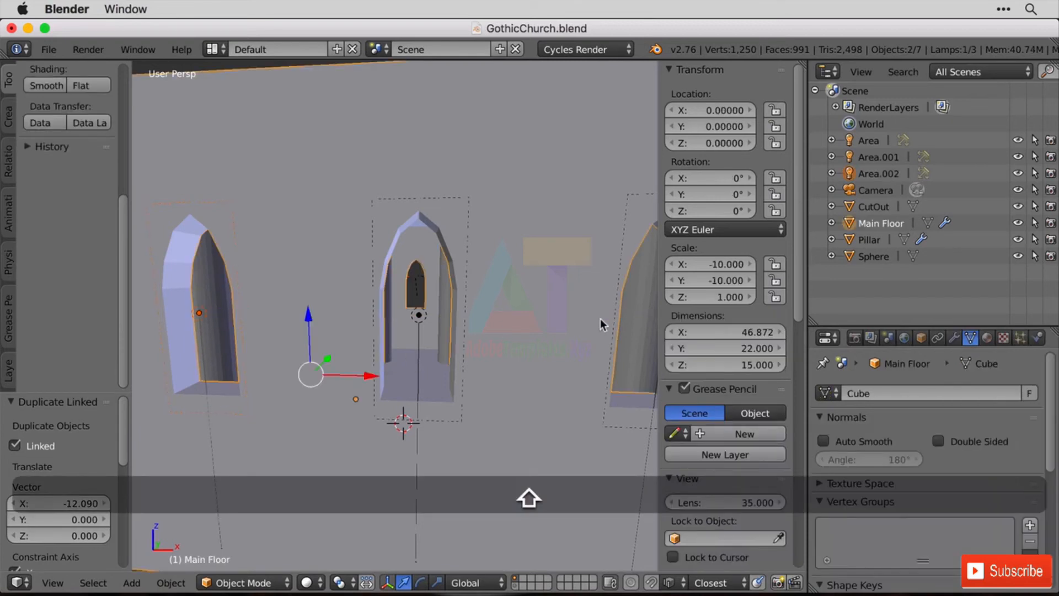
click(876, 154)
shift+click(871, 141)
shift+click(883, 158)
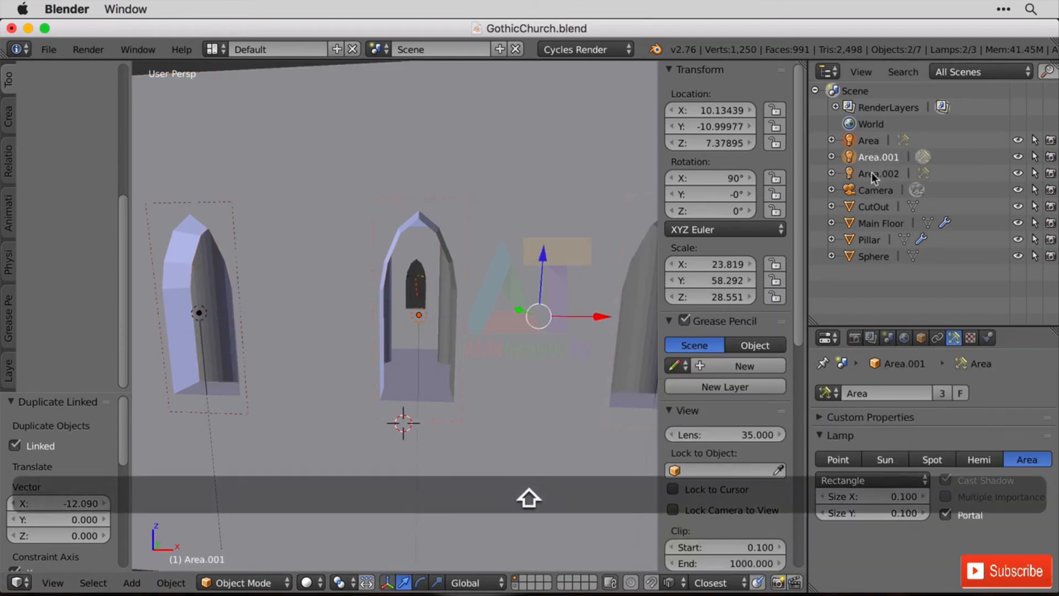
shift+click(874, 174)
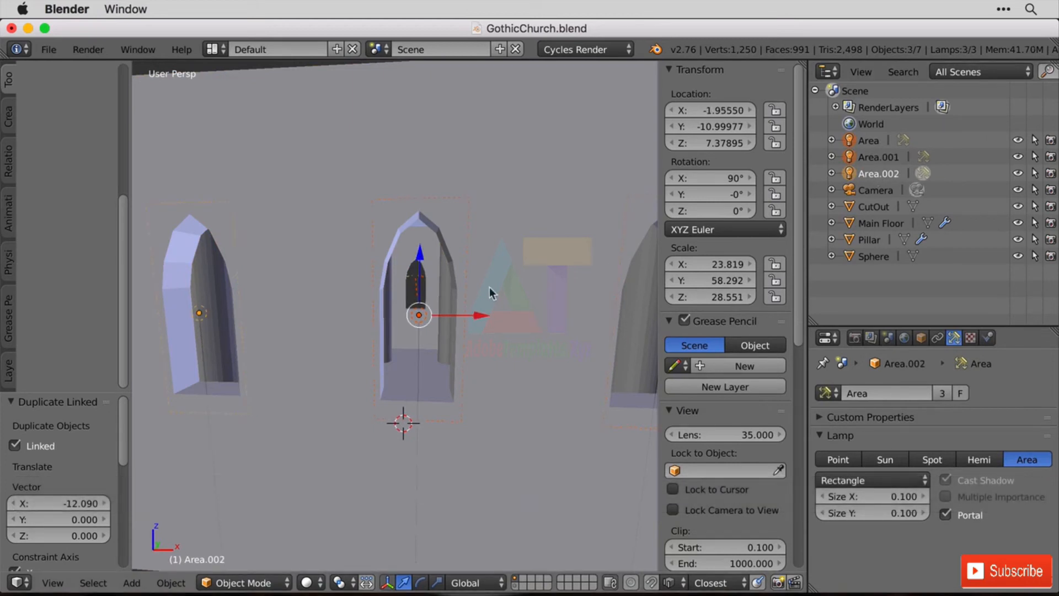
key(alt+d)
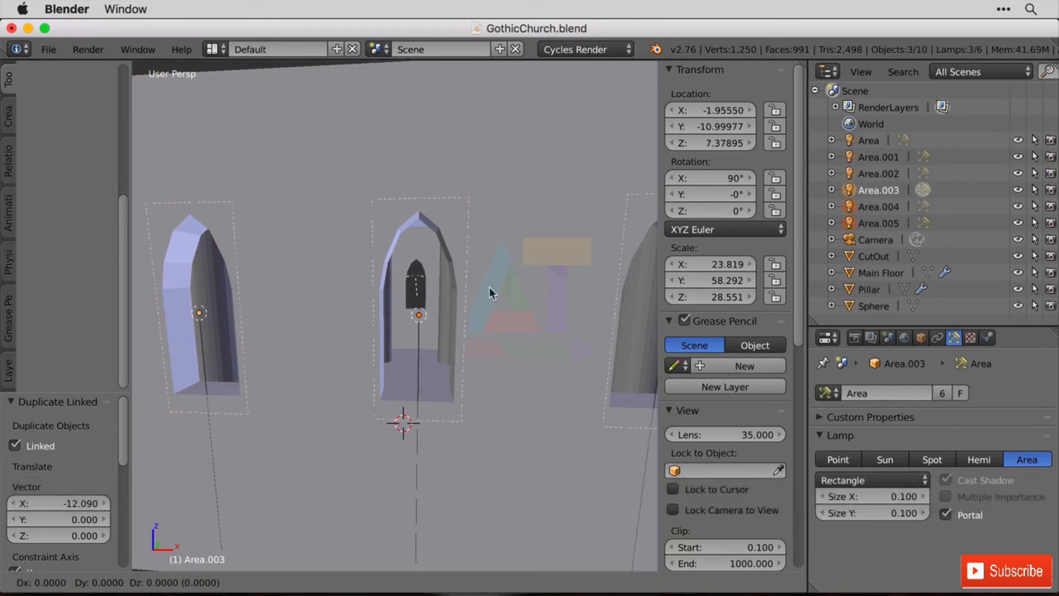
key(x)
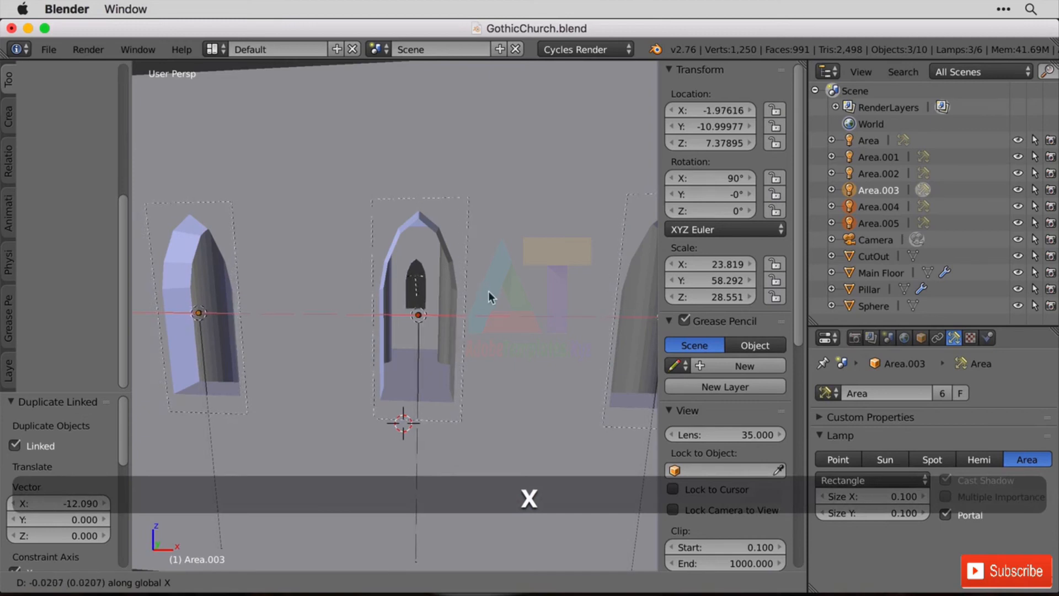
key(y)
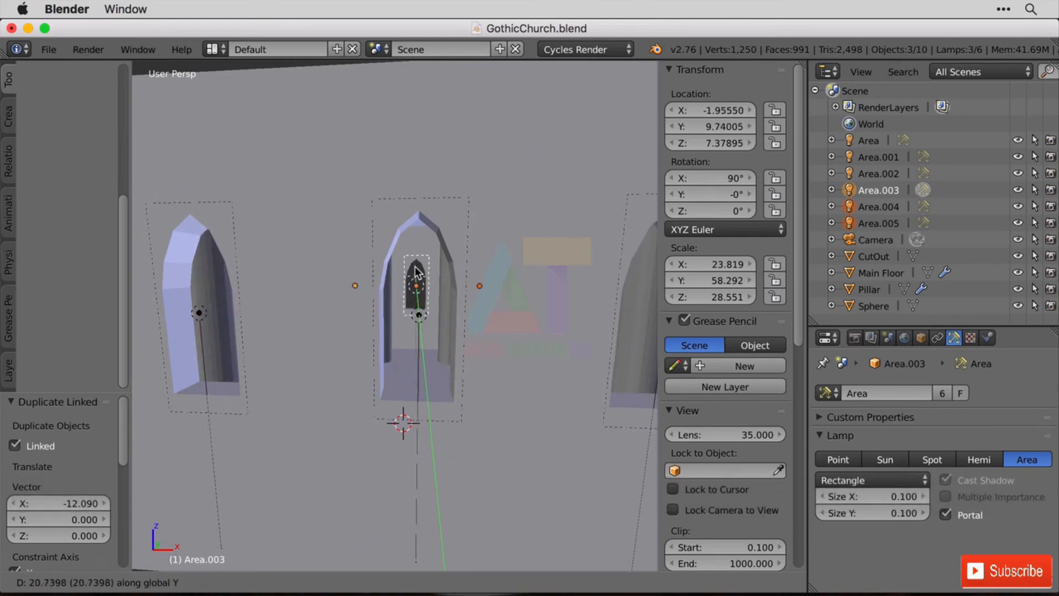
click(415, 265)
Set the pivot point to Individual Origins and rotate the three duplicated portal lamps 180° about the global Z axis.
scroll(530, 386, down, 3)
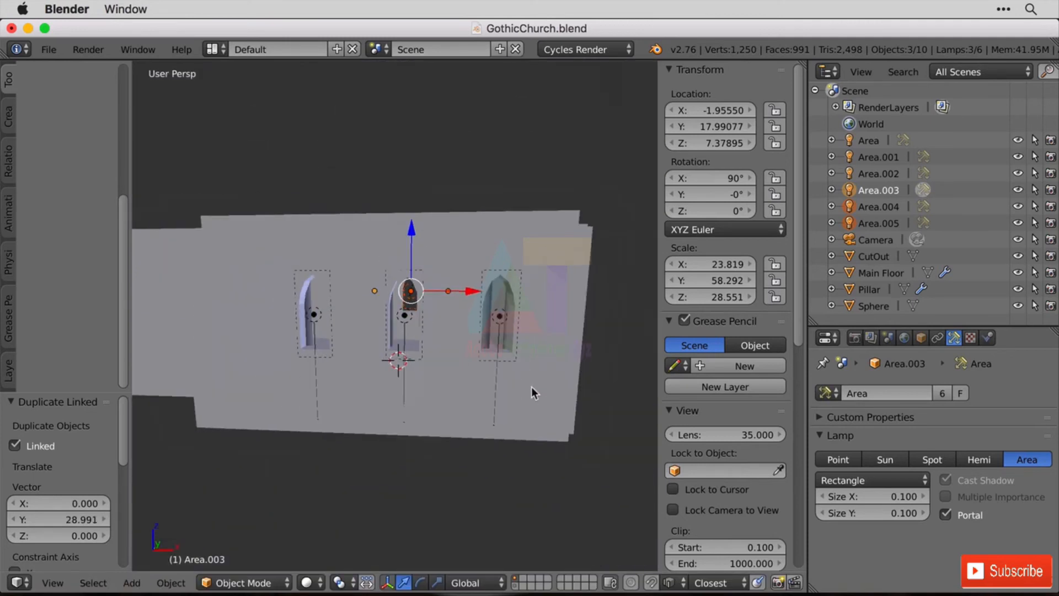
shift+middle_drag(531, 386, 97, 316)
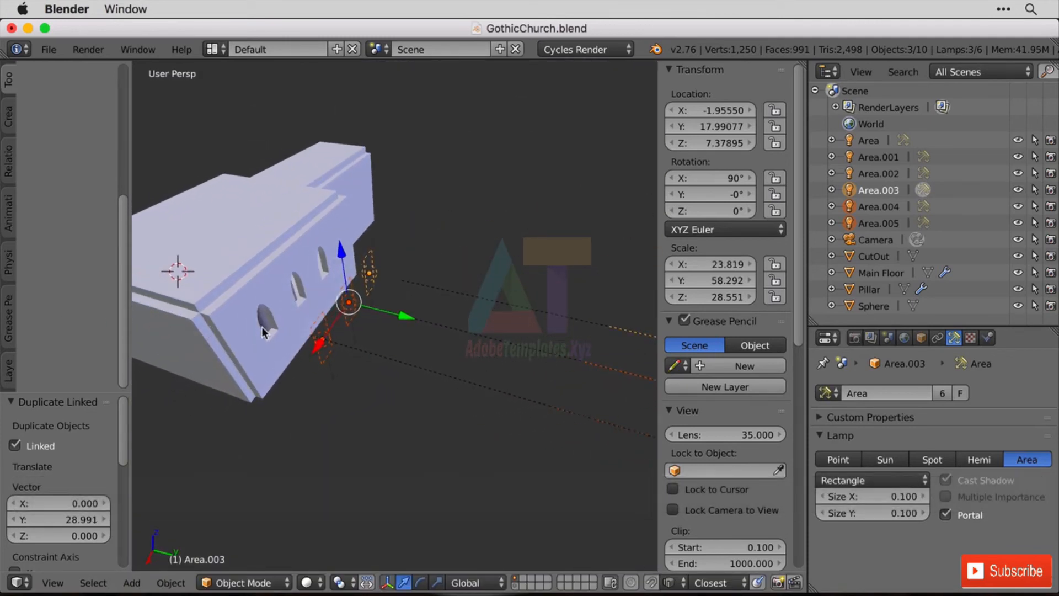
click(345, 583)
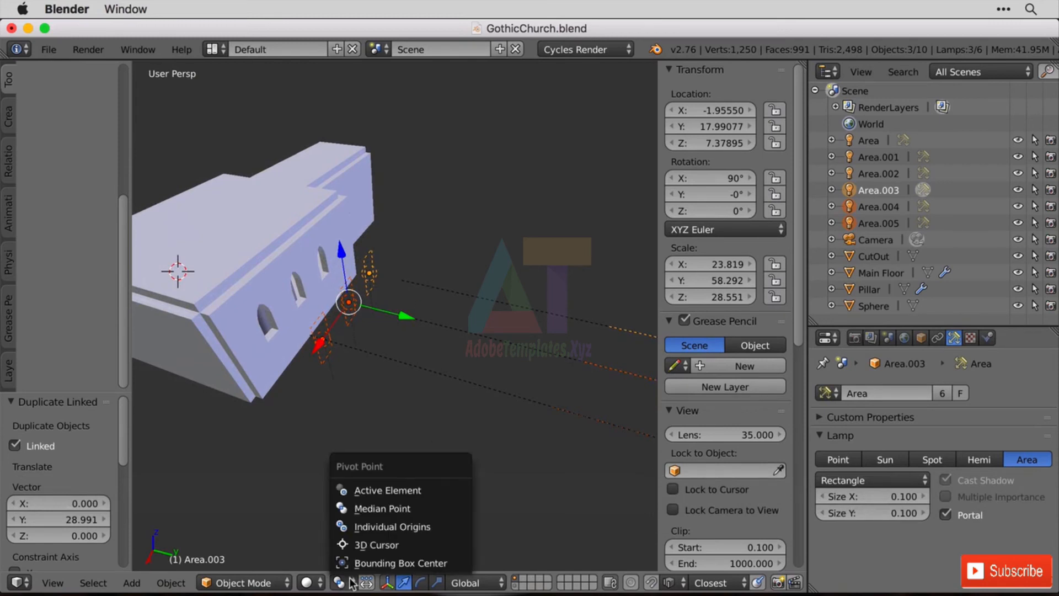
click(407, 527)
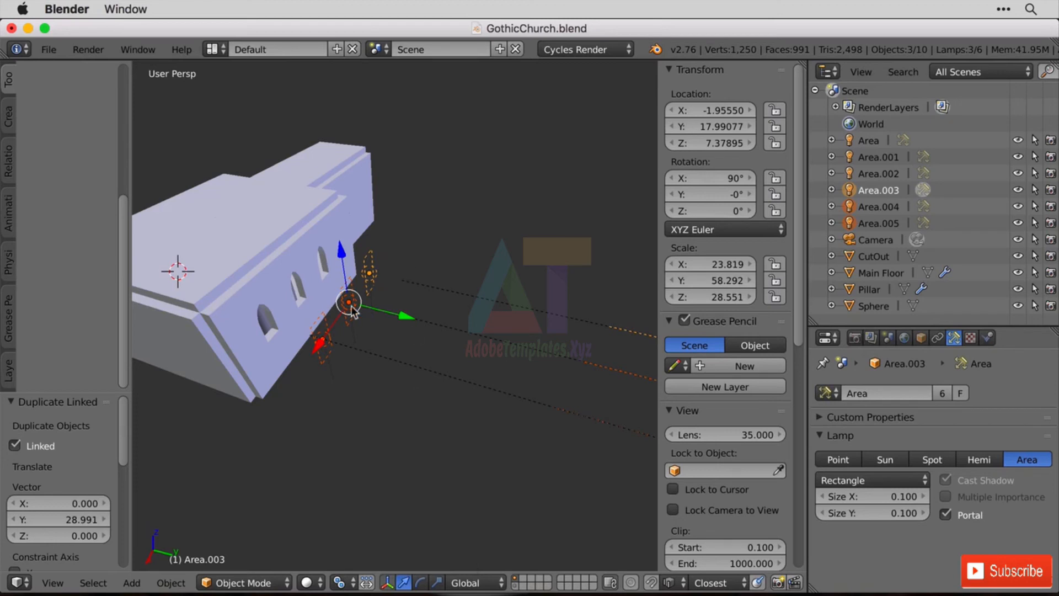
key(r)
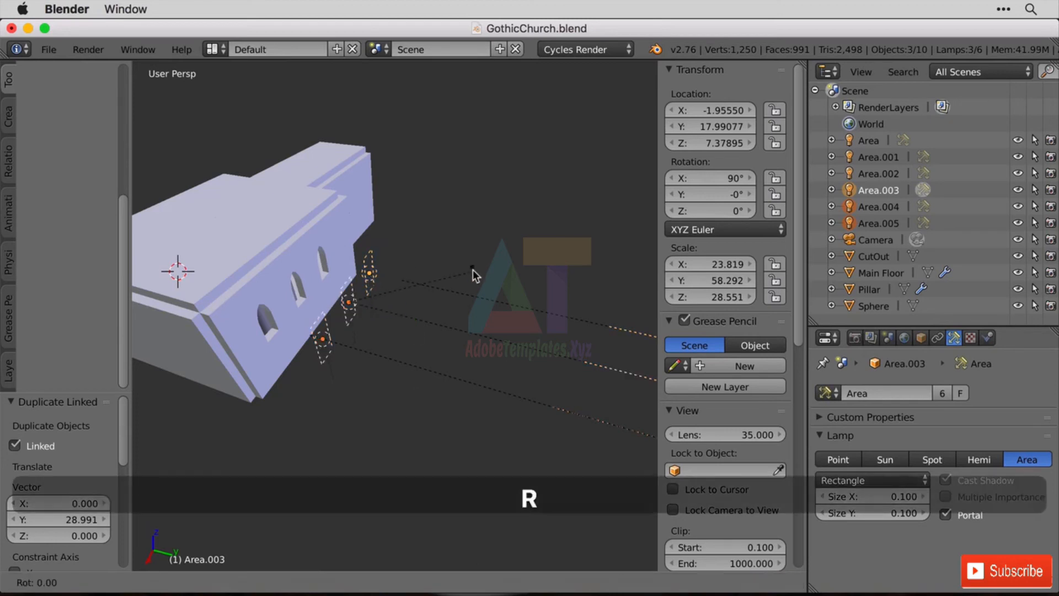
text(z180)
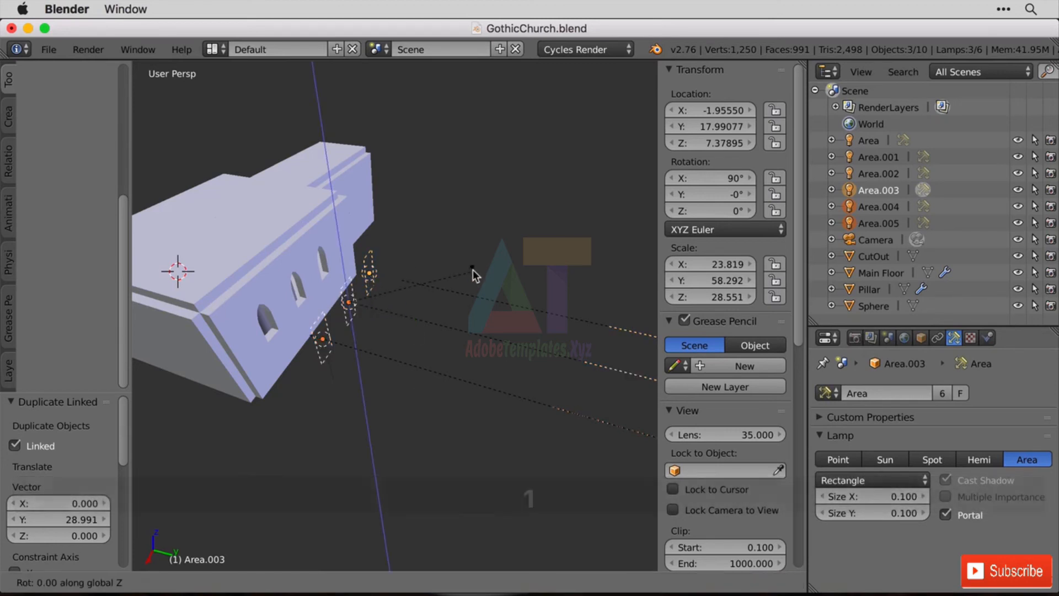
key(Return)
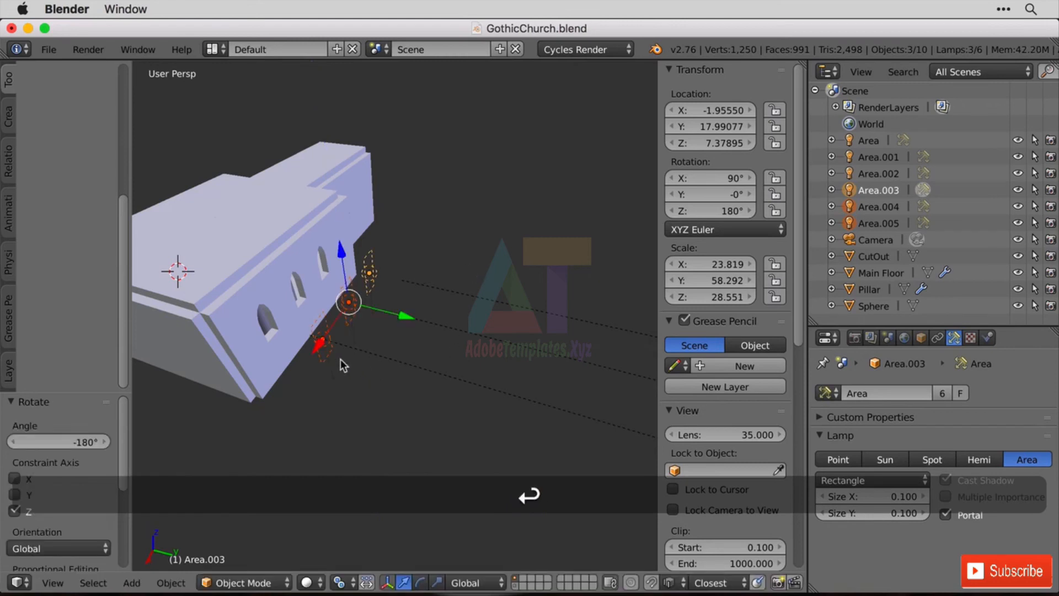
Enable snapping to faces and move the three duplicated portals along Y onto the outer wall at Y 11, over its windows.
shift+middle_drag(340, 359, 165, 319)
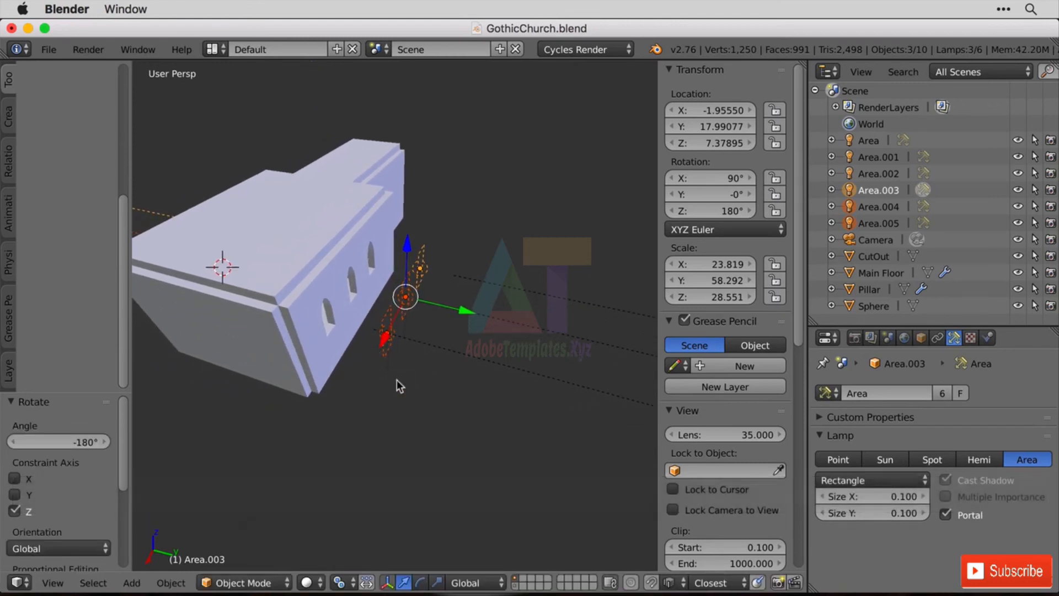
click(652, 583)
click(670, 583)
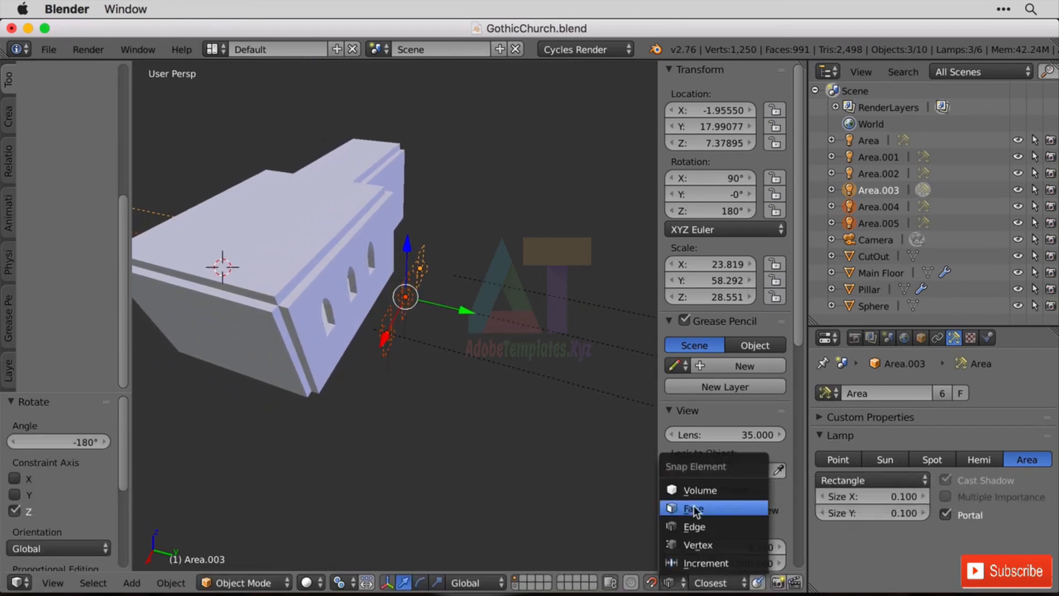
click(695, 508)
key(g)
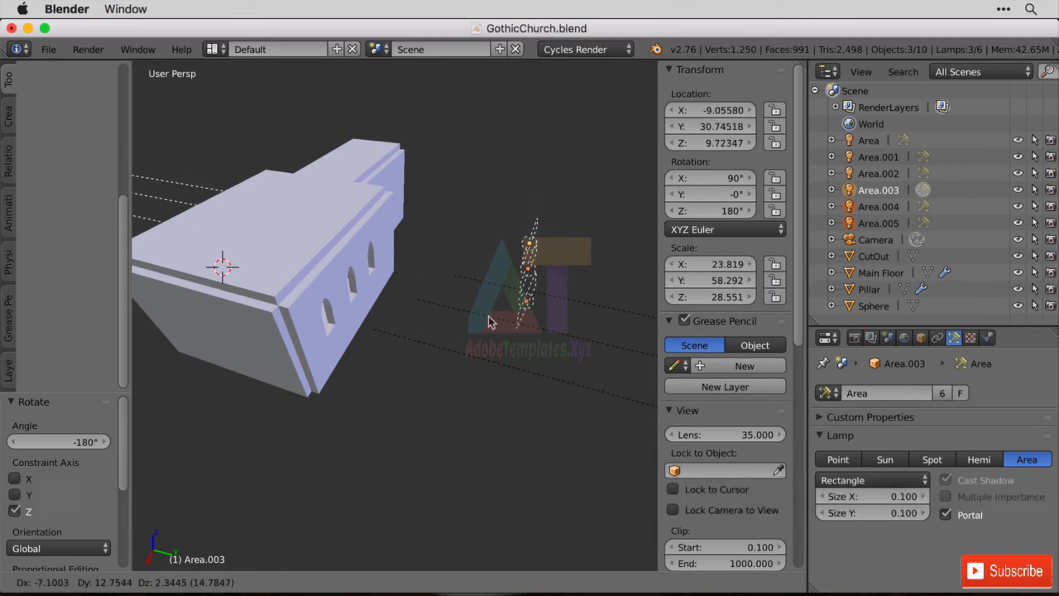
key(y)
click(330, 349)
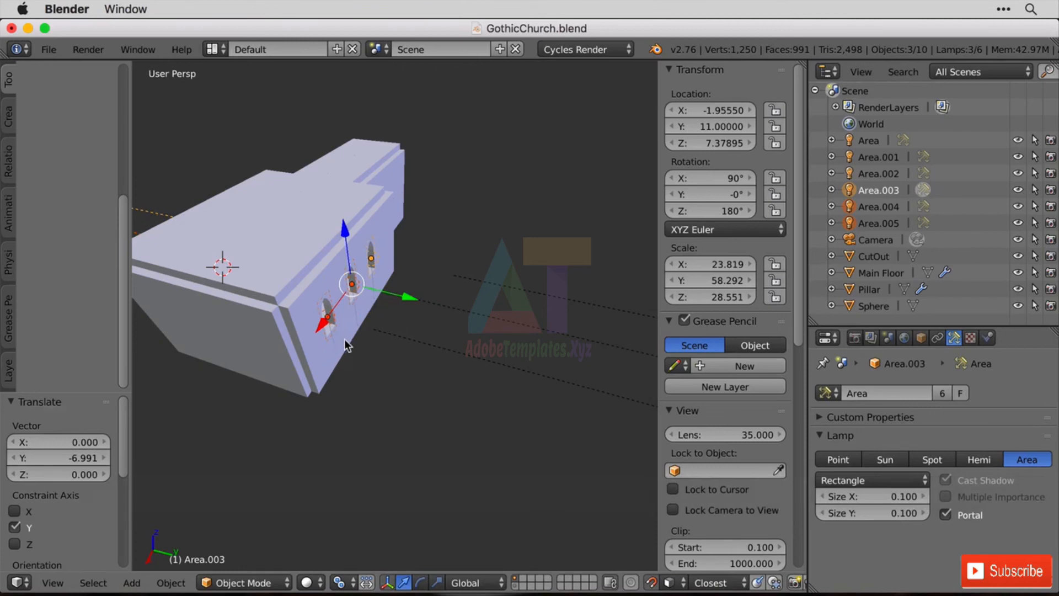
Render the church interior with the six light portals in place.
click(83, 49)
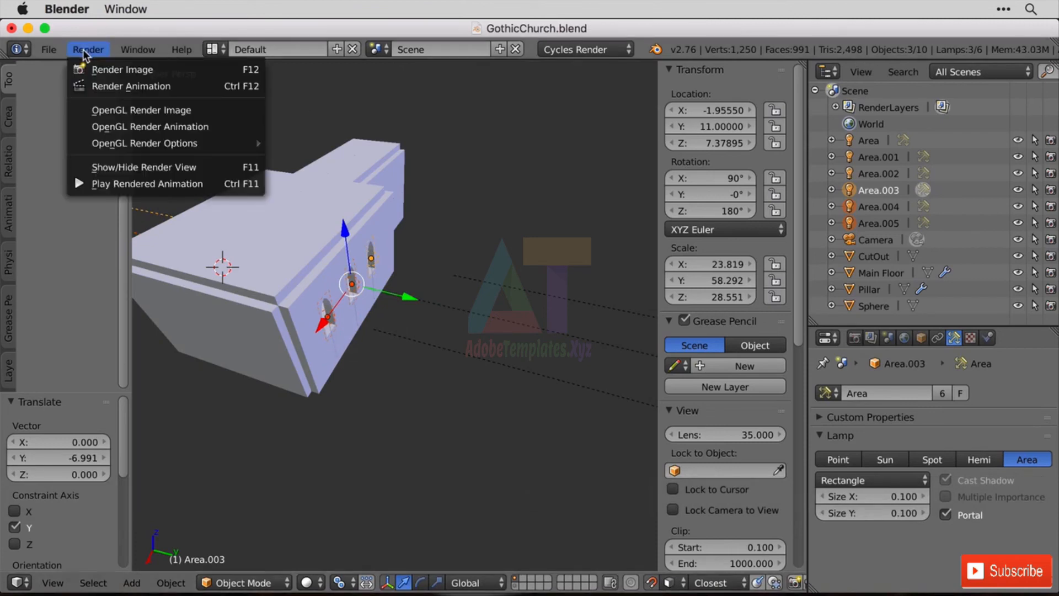
click(123, 69)
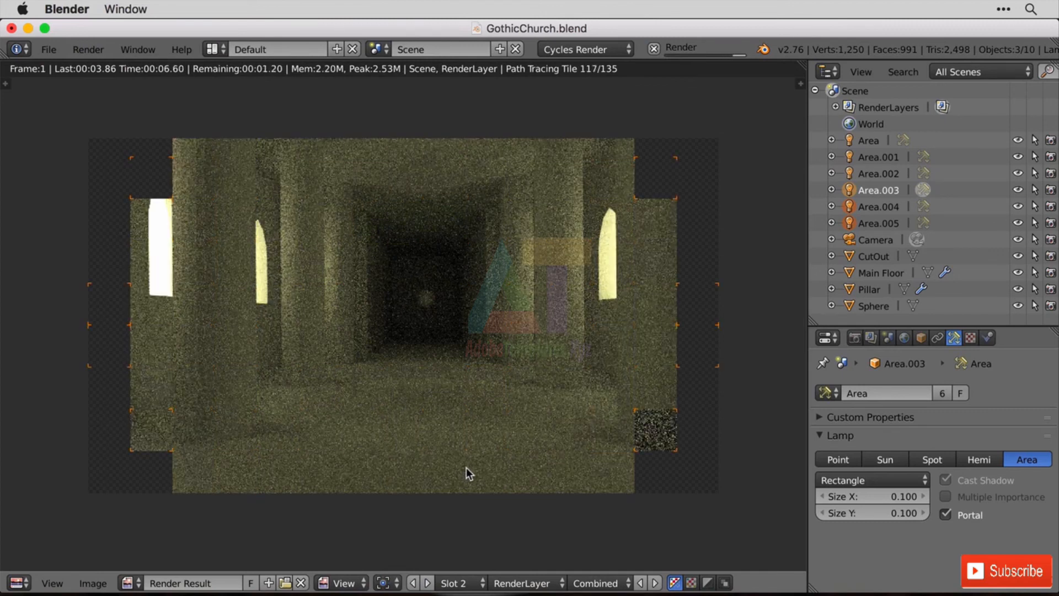
Compare the render without portals in Slot 1 with the portal render in Slot 2, ending on Slot 2.
click(454, 583)
click(470, 563)
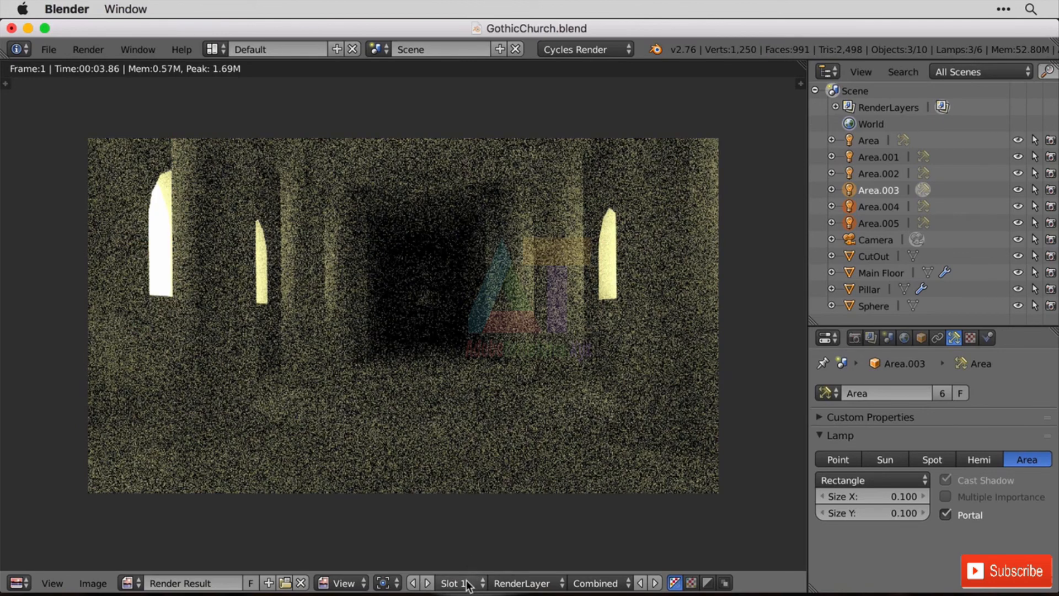
click(466, 583)
click(471, 546)
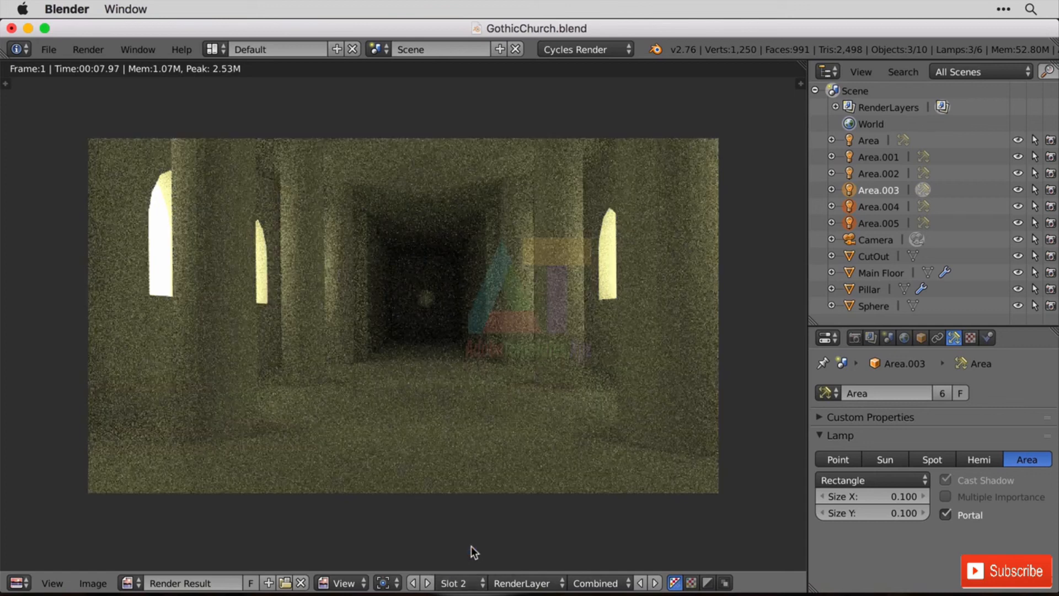
click(473, 583)
click(475, 563)
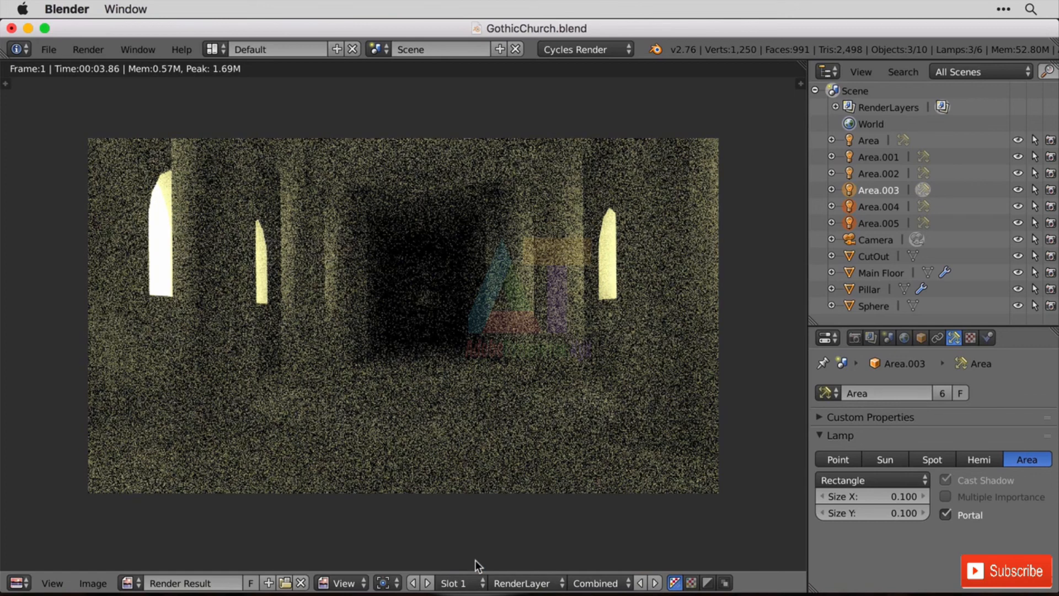
click(469, 583)
click(471, 548)
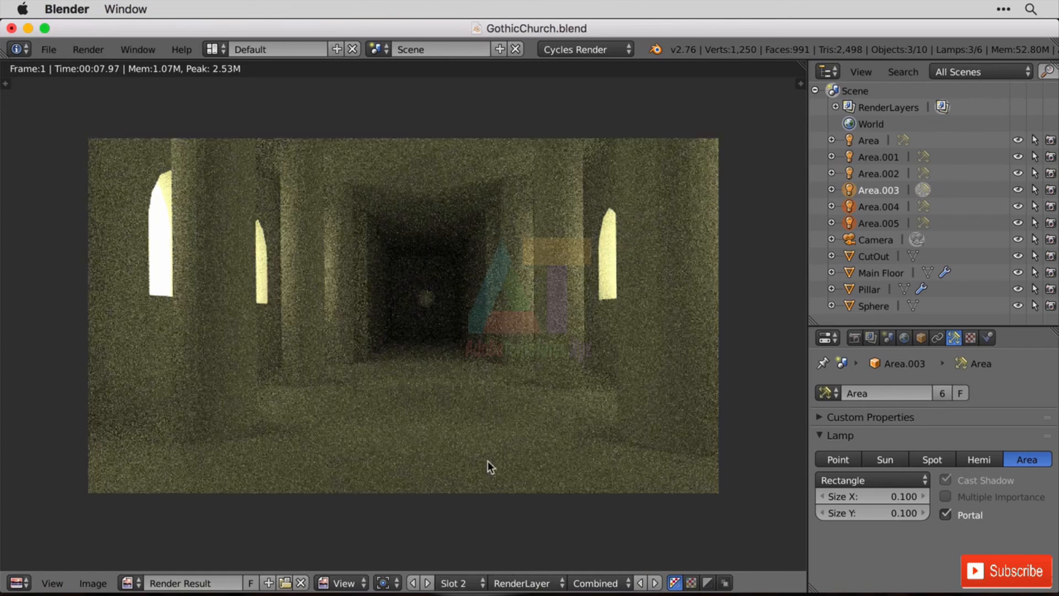